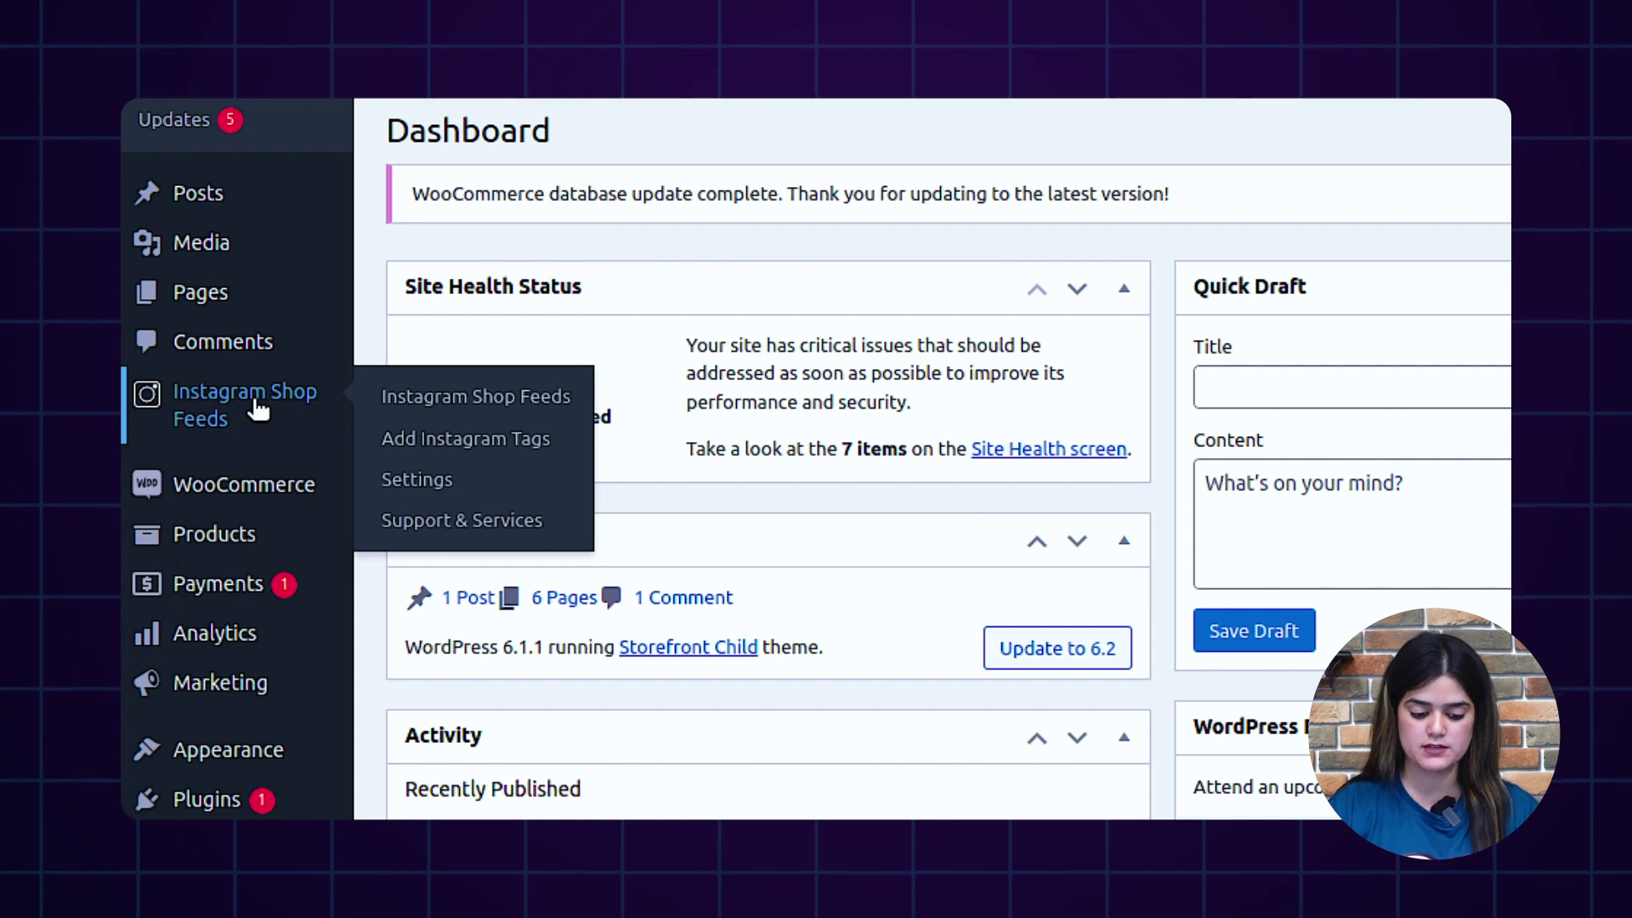
- Open the Facebook section of the Instagram Shop Feeds settings
left_click(431, 483)
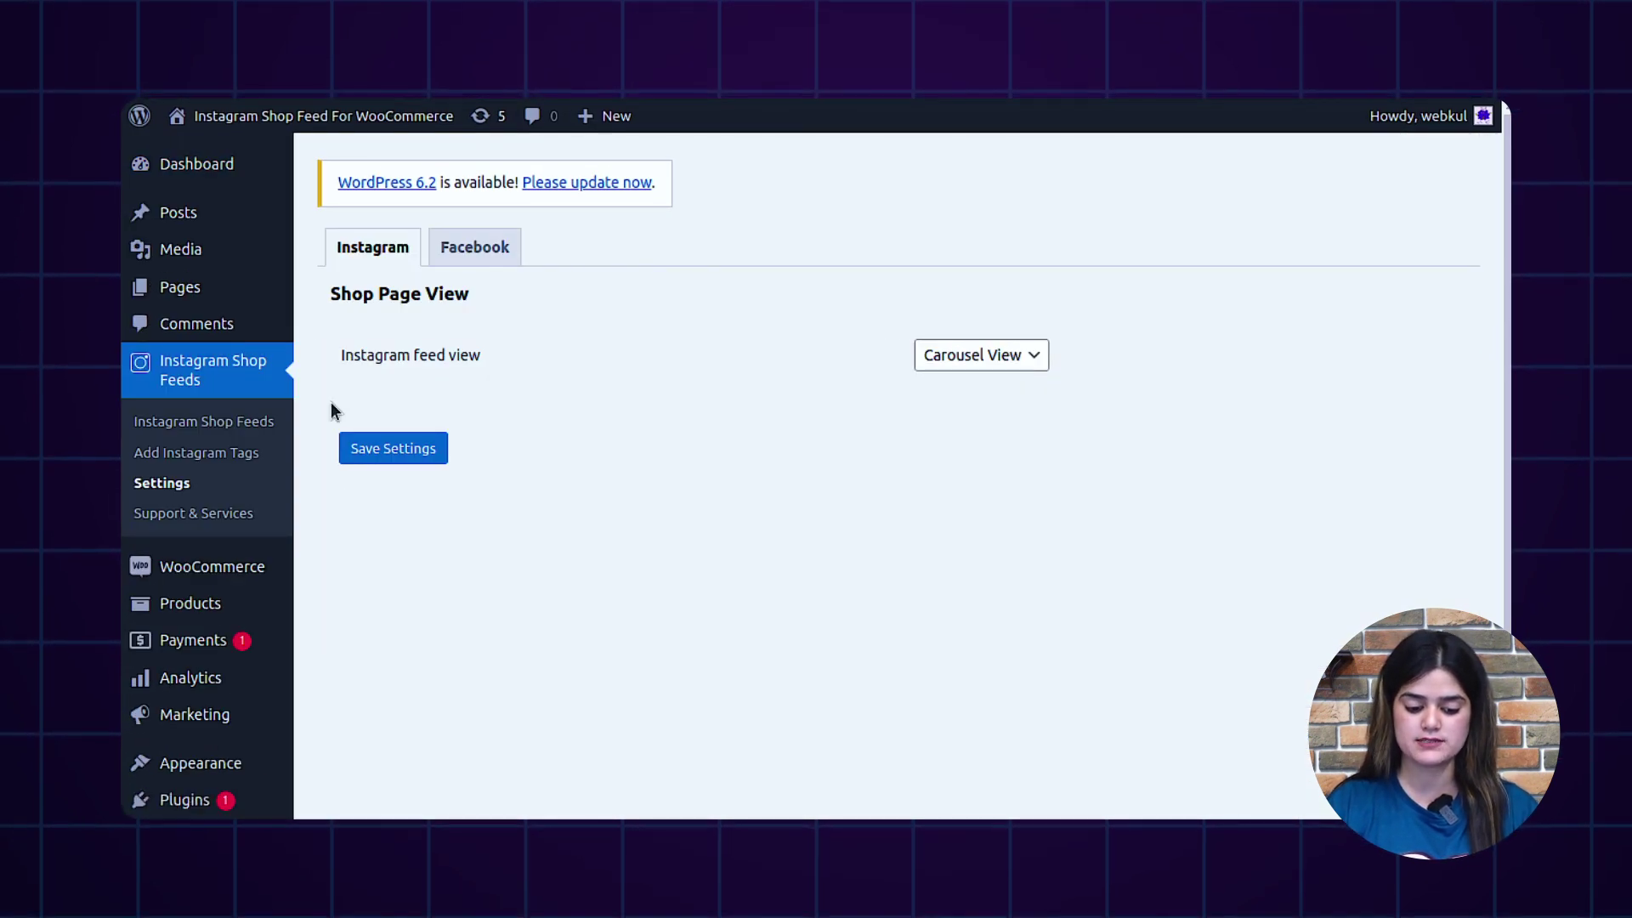
left_click(462, 249)
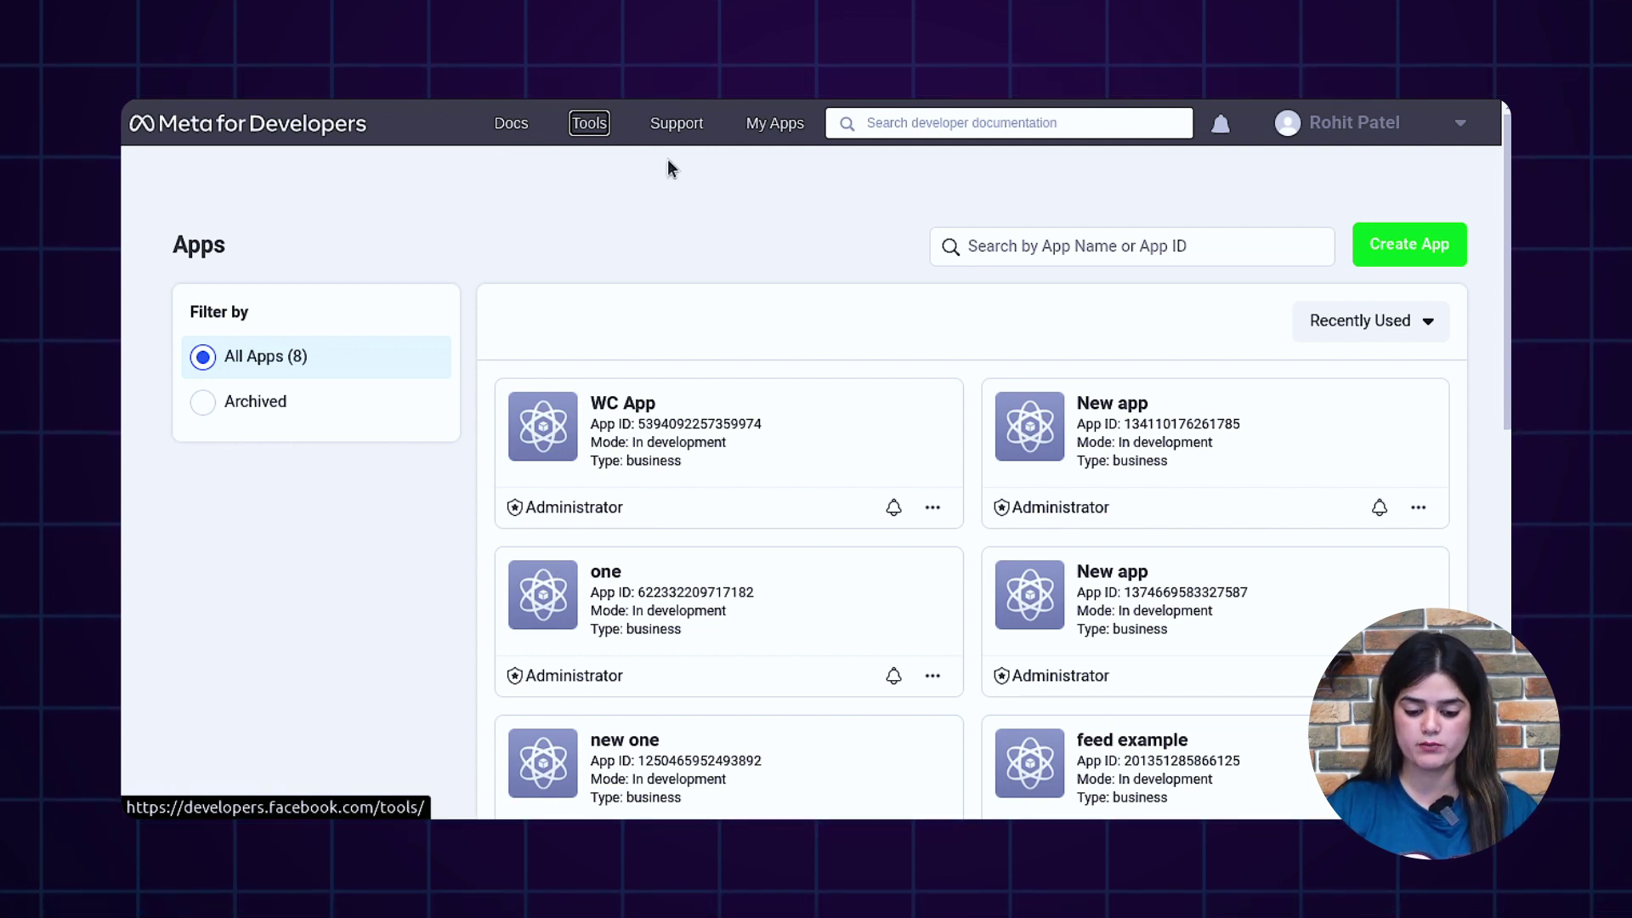
- Switch to the app list in Meta for Developers and start creating a new app of type Business
left_click(775, 126)
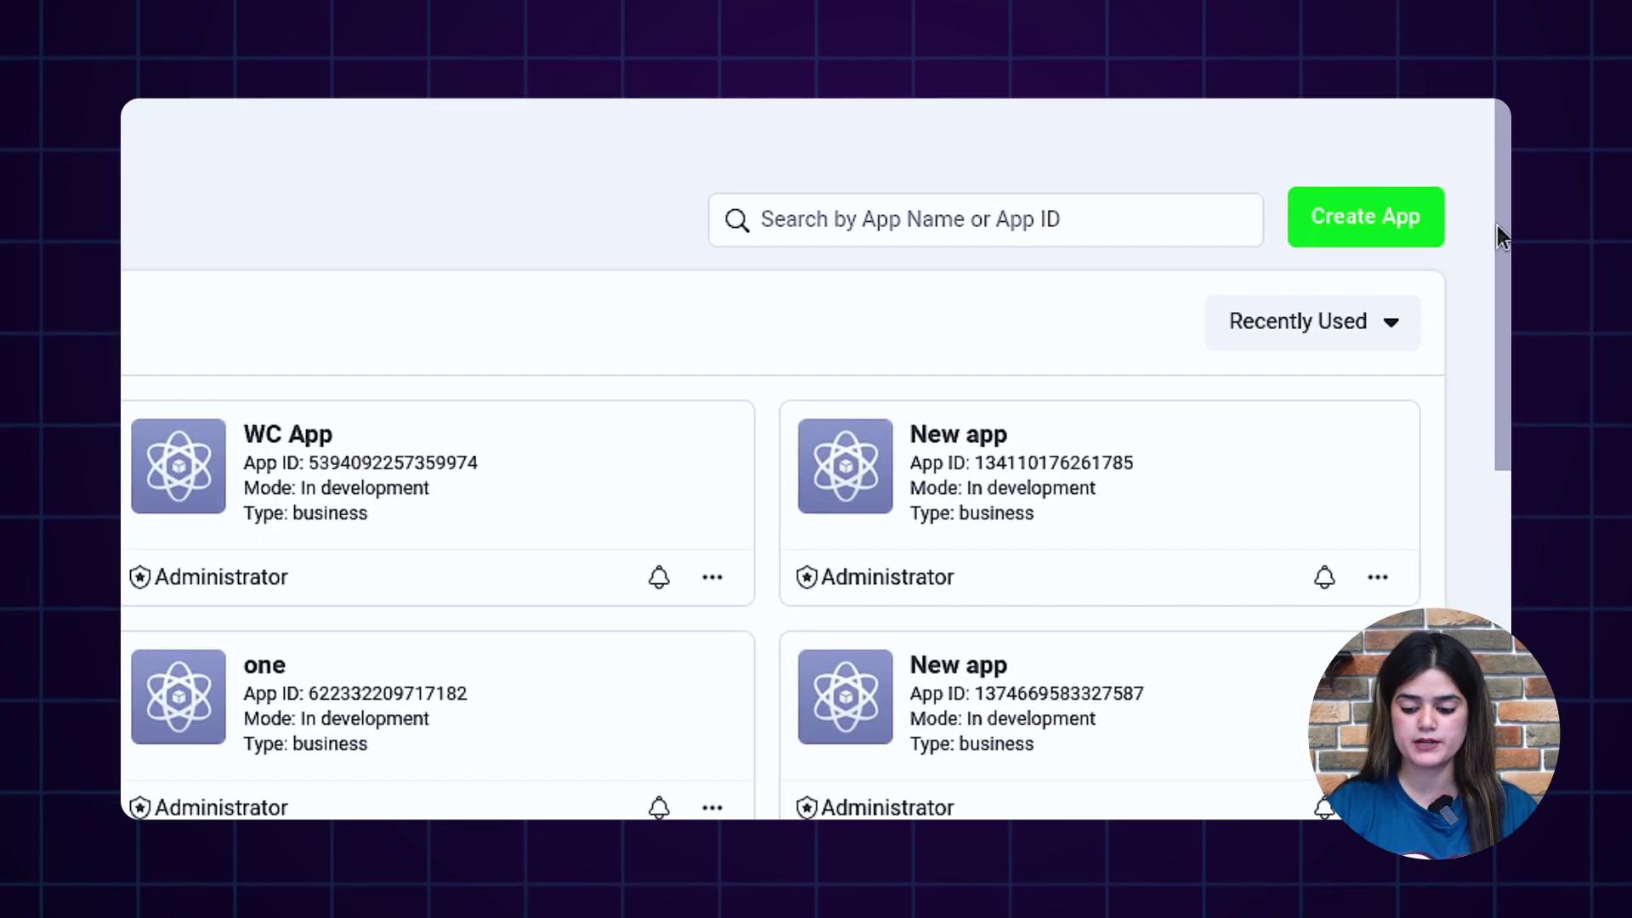
left_click(1364, 227)
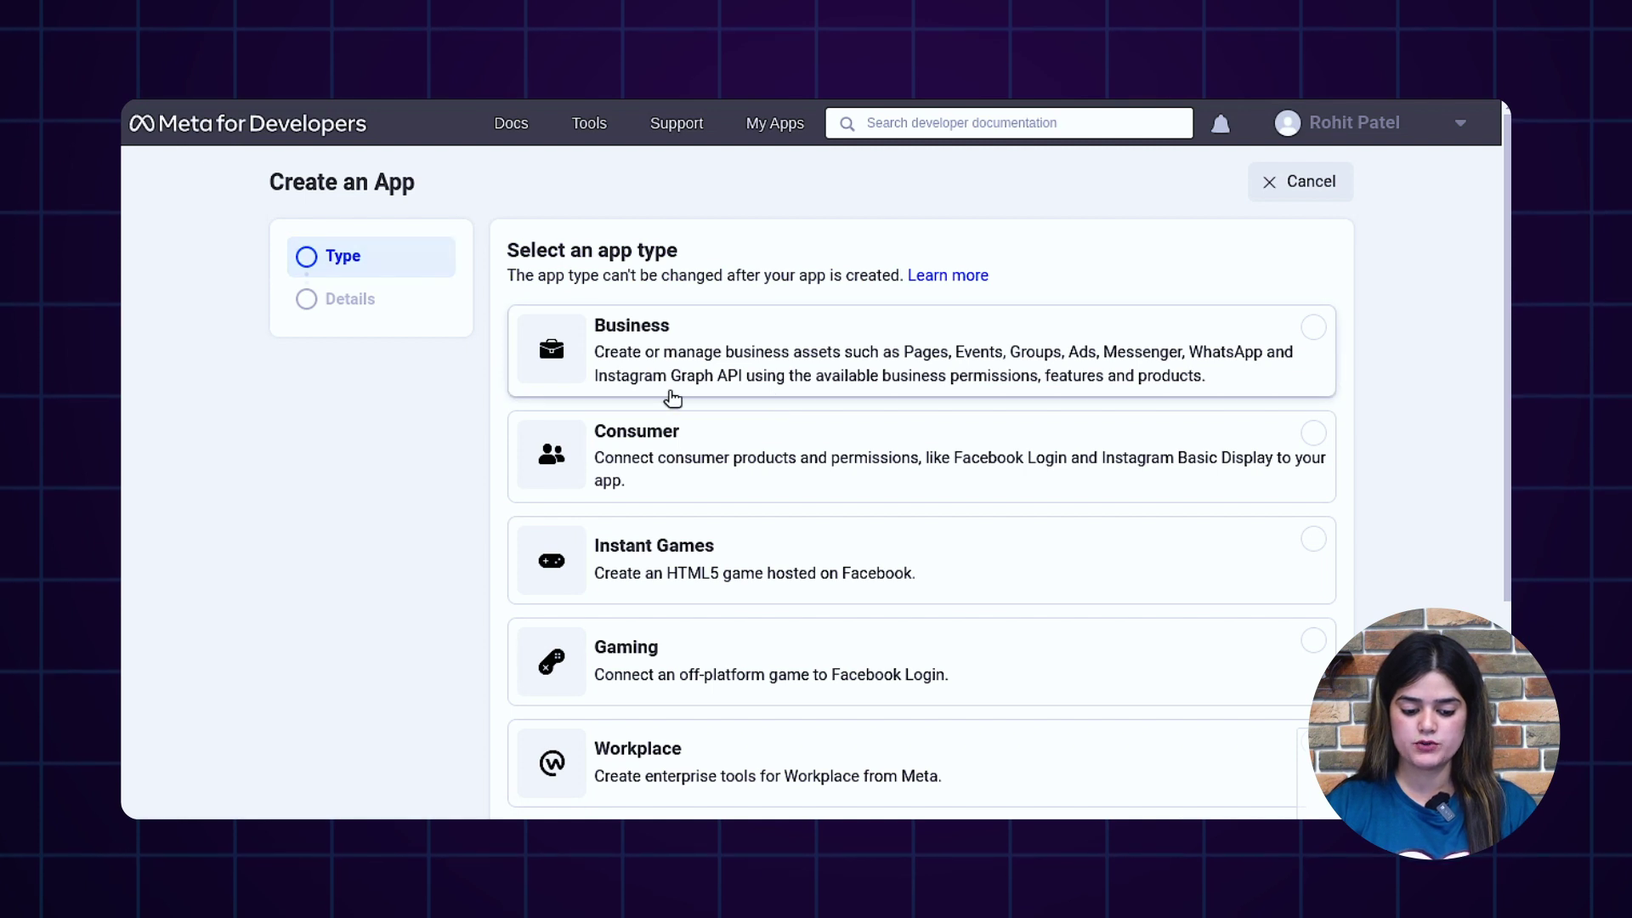
left_click(725, 338)
scroll(781, 433, "down", 4)
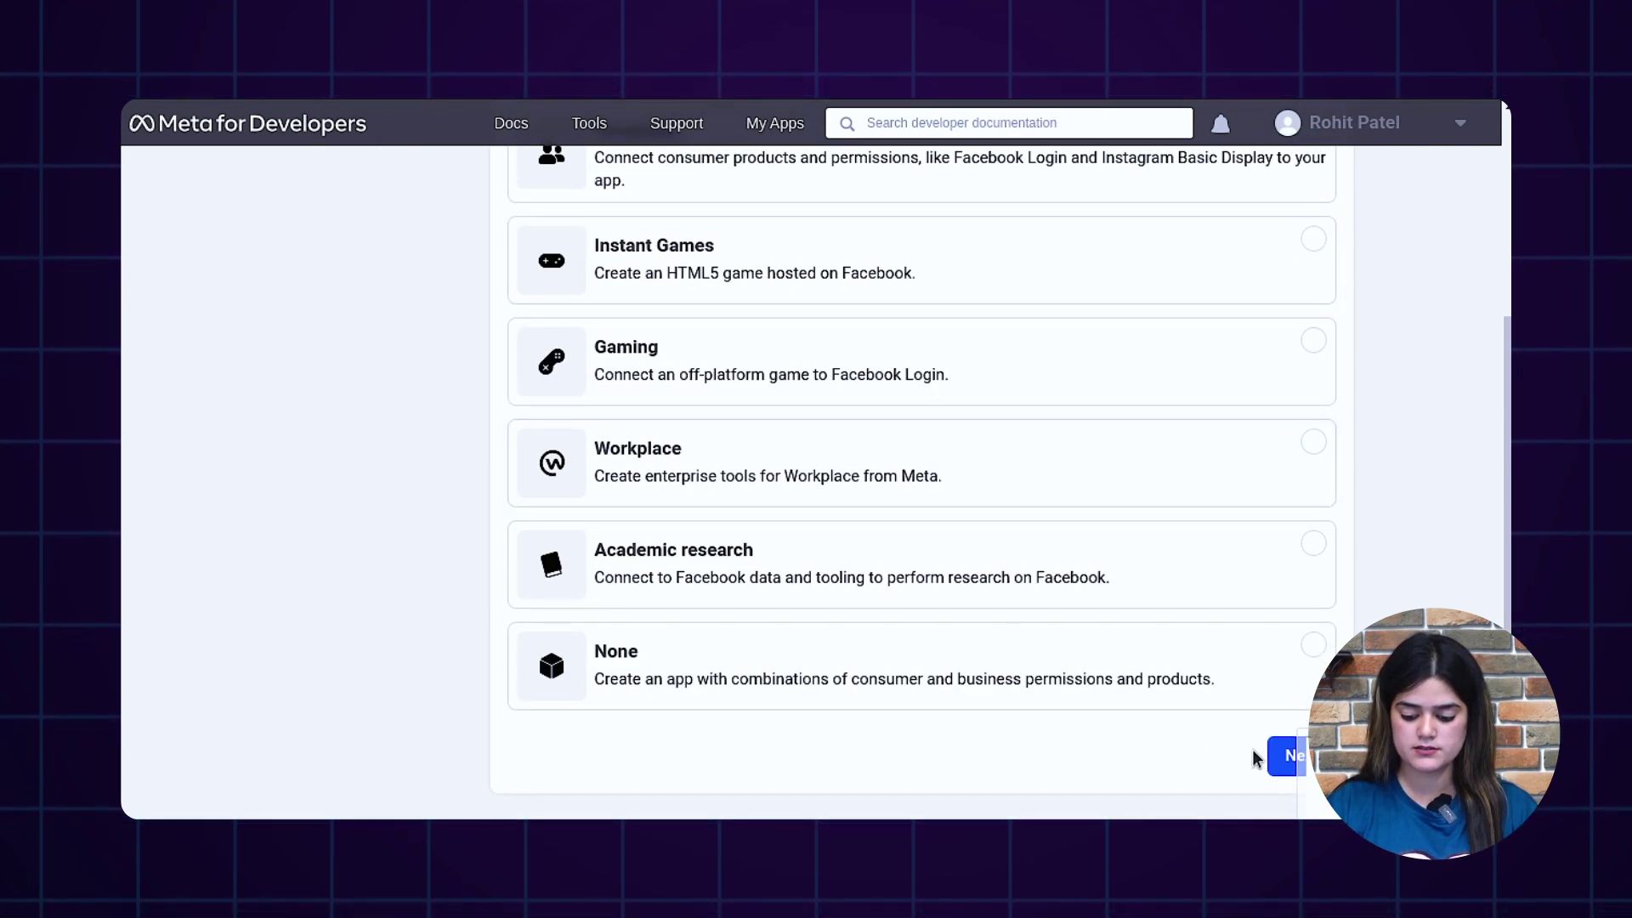
left_click(1285, 755)
scroll(601, 627, "up", 1)
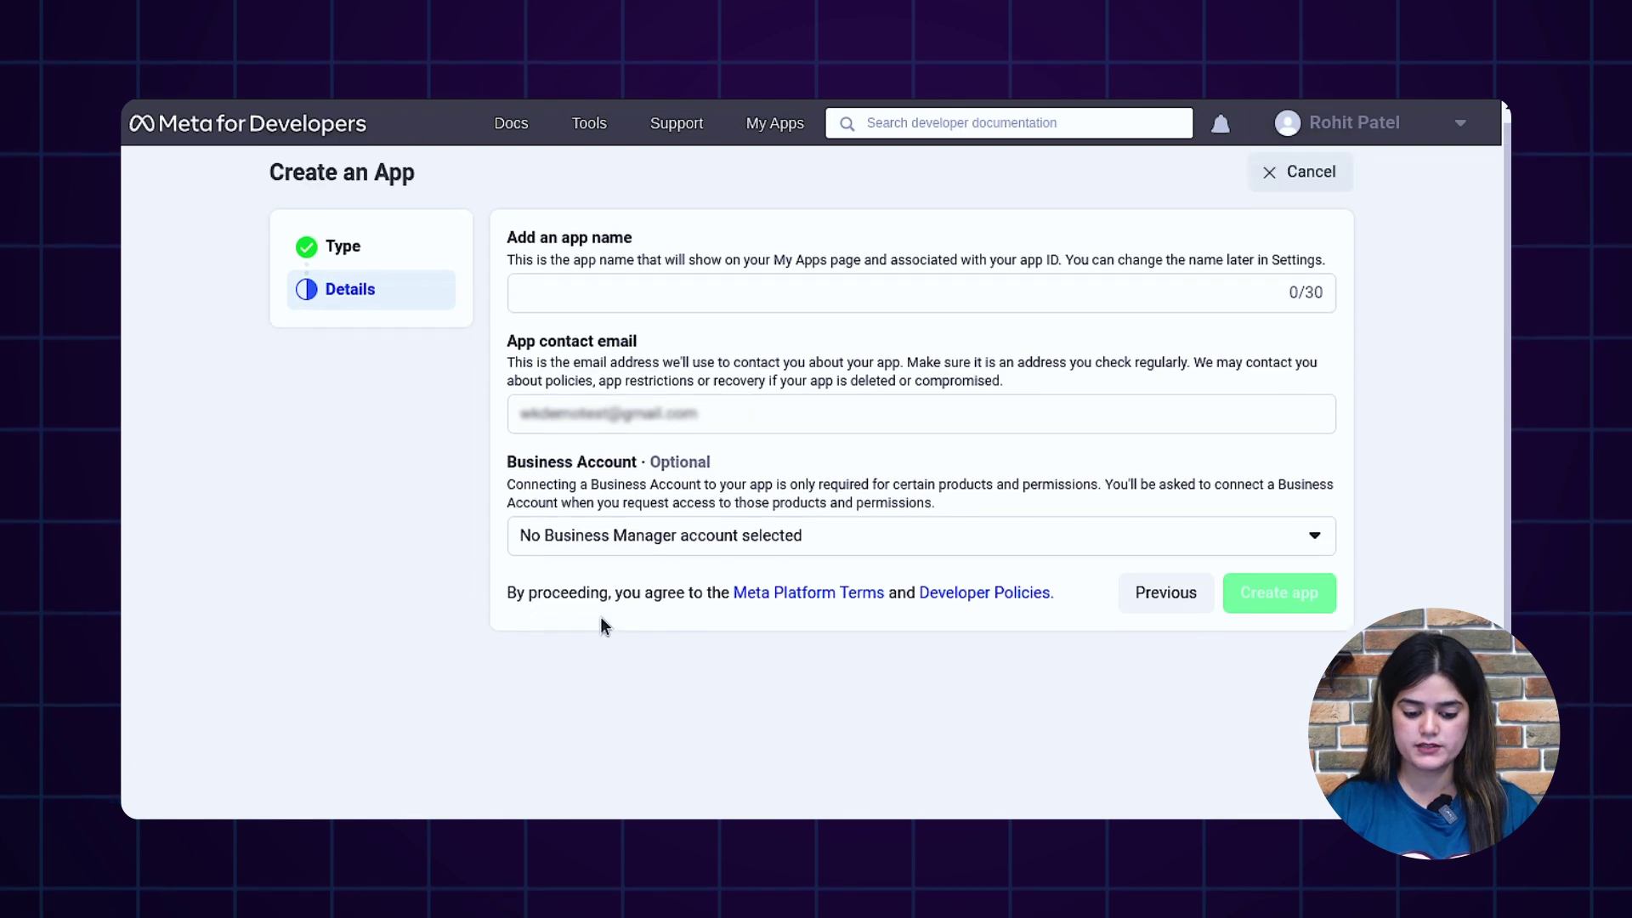
- Name the new app "New app for Woocommerce"
left_click(546, 293)
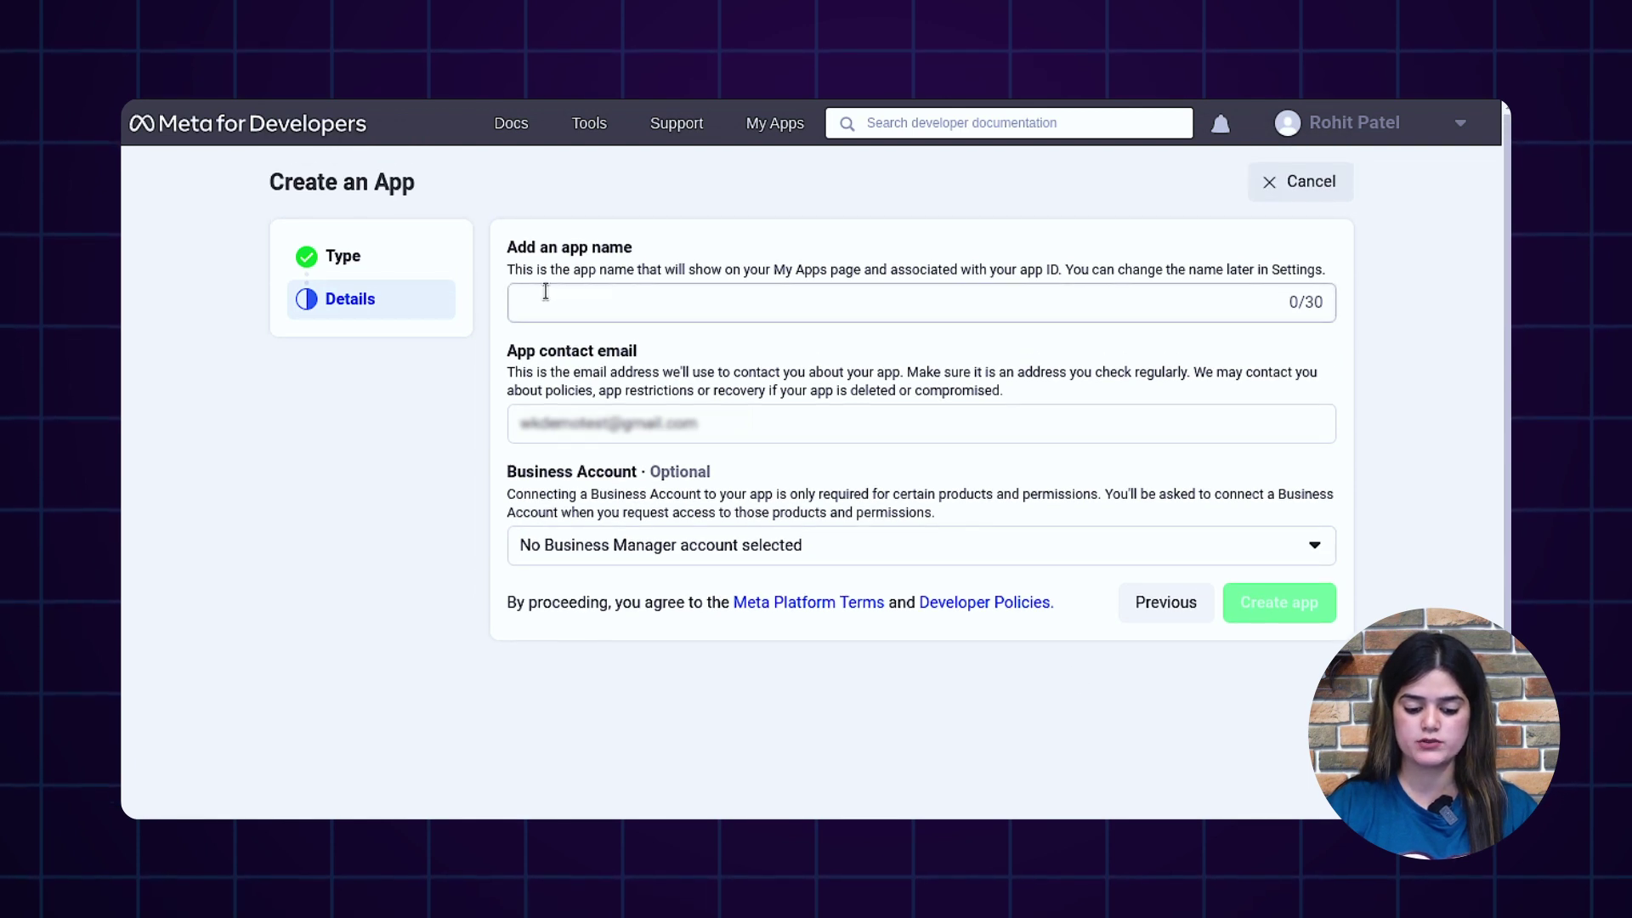
left_click(547, 293)
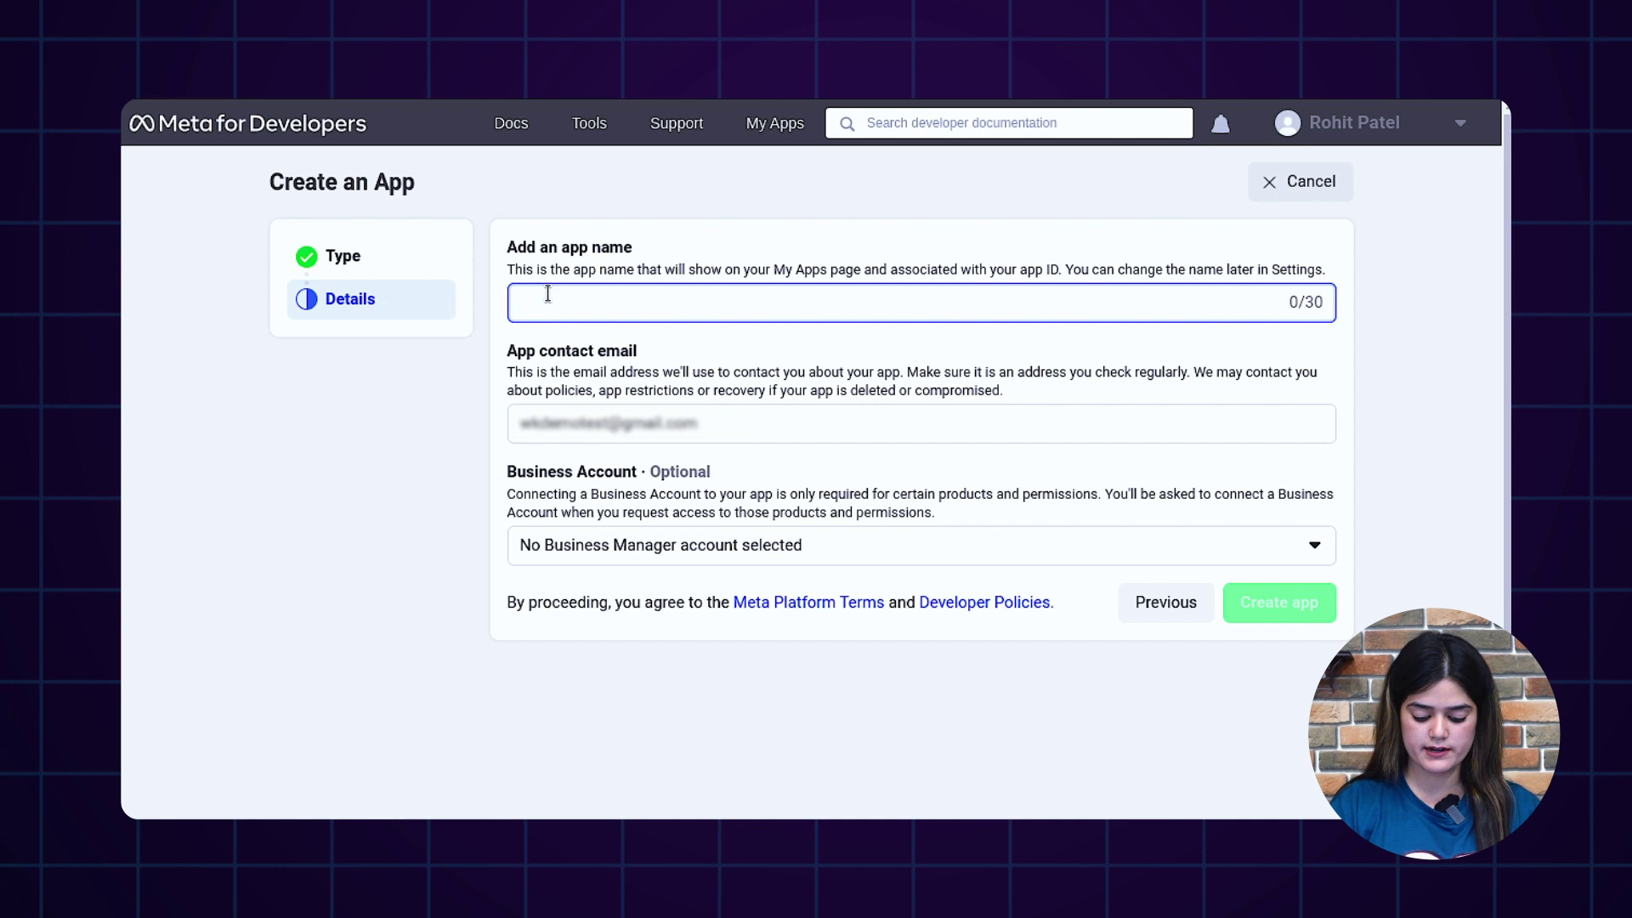
type("New ")
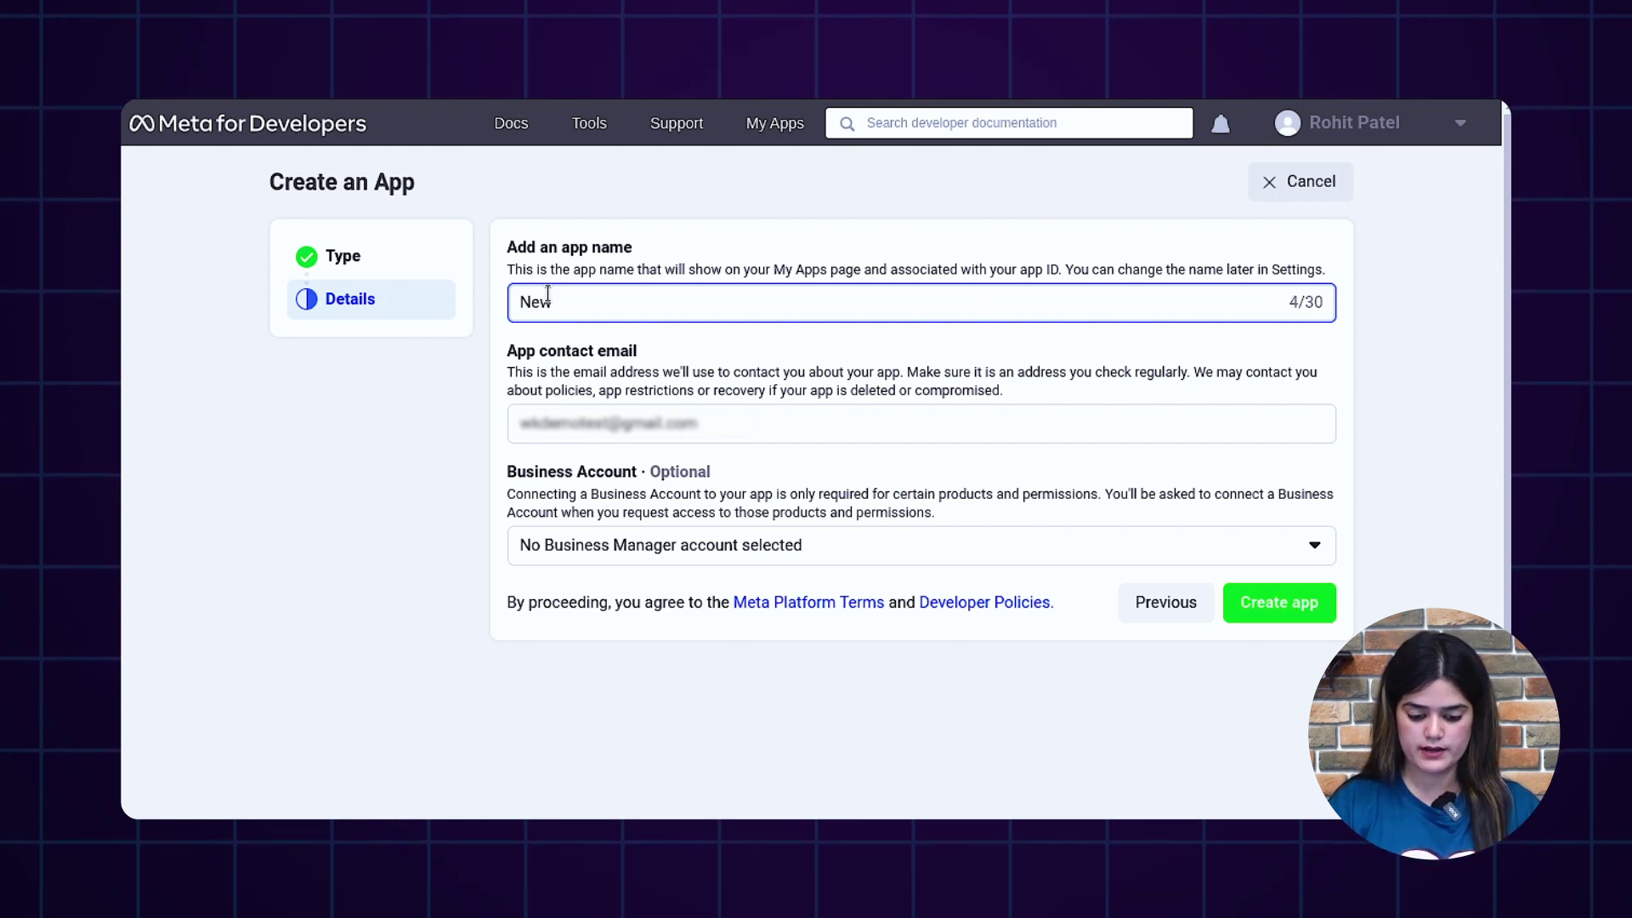
type("app for Wo")
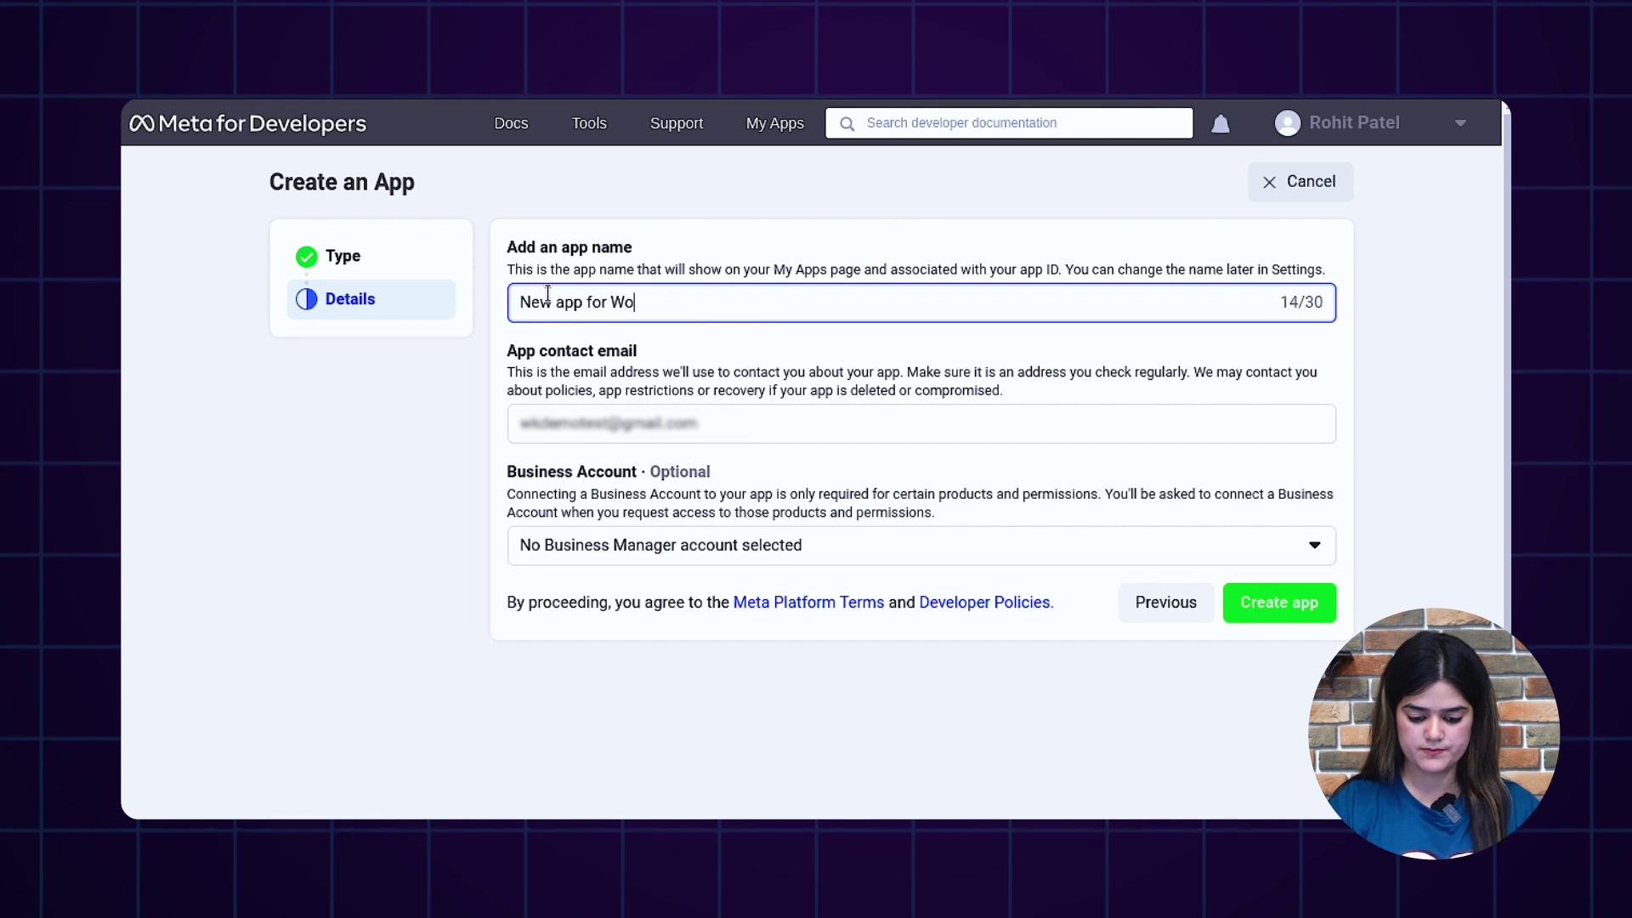
type("comme")
key("BackSpace")
key("BackSpace")
key("BackSpace")
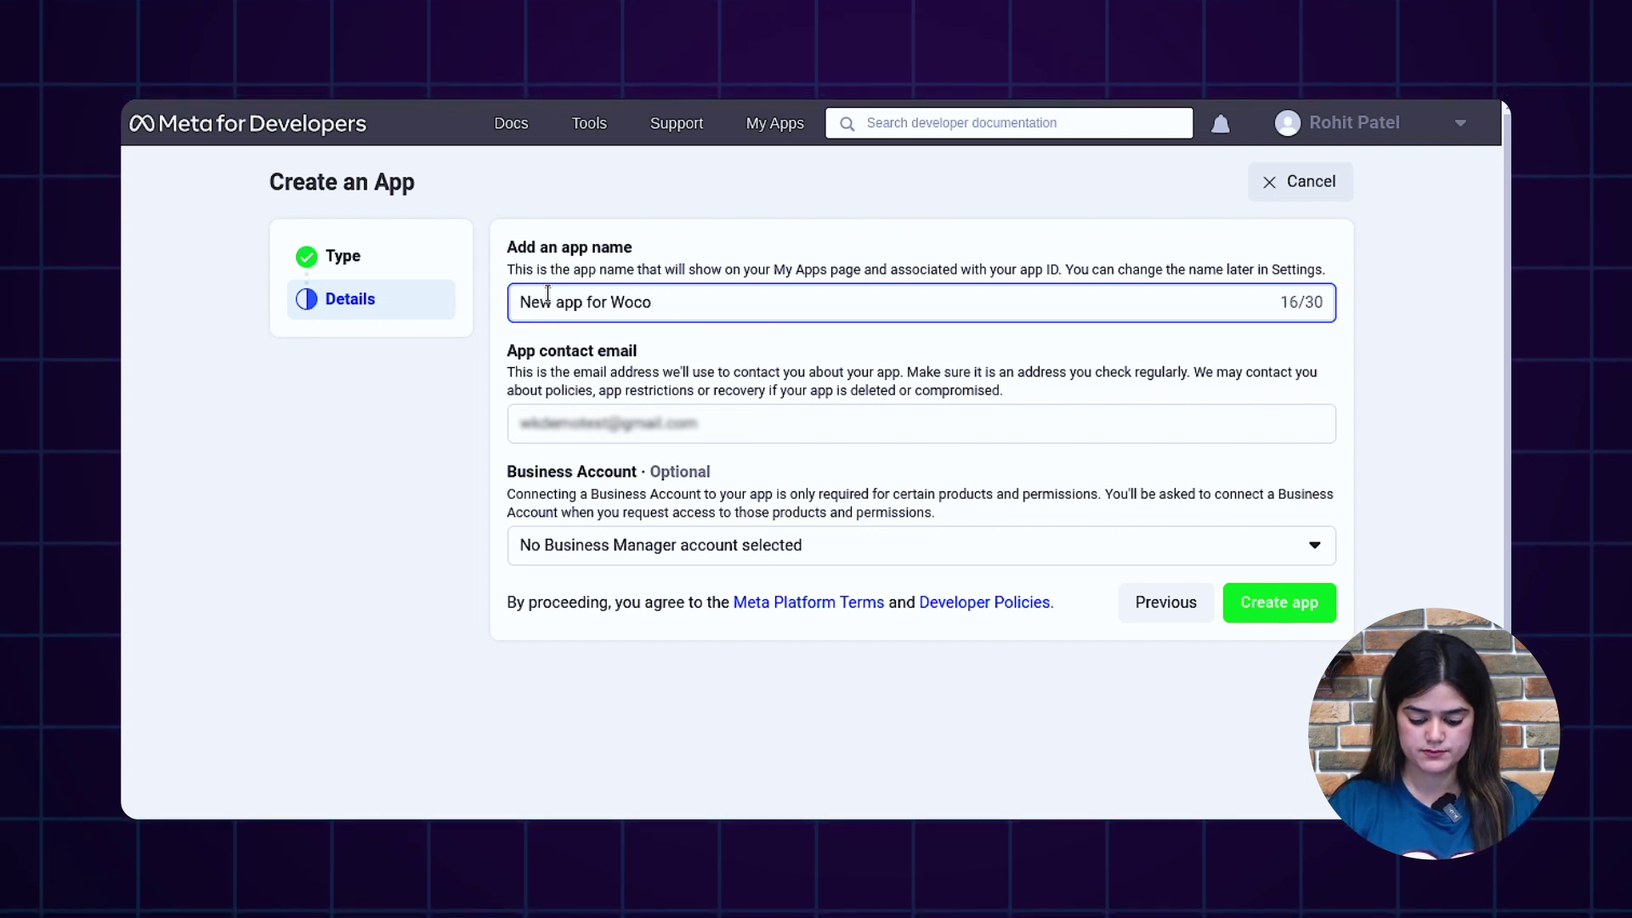
type("oc")
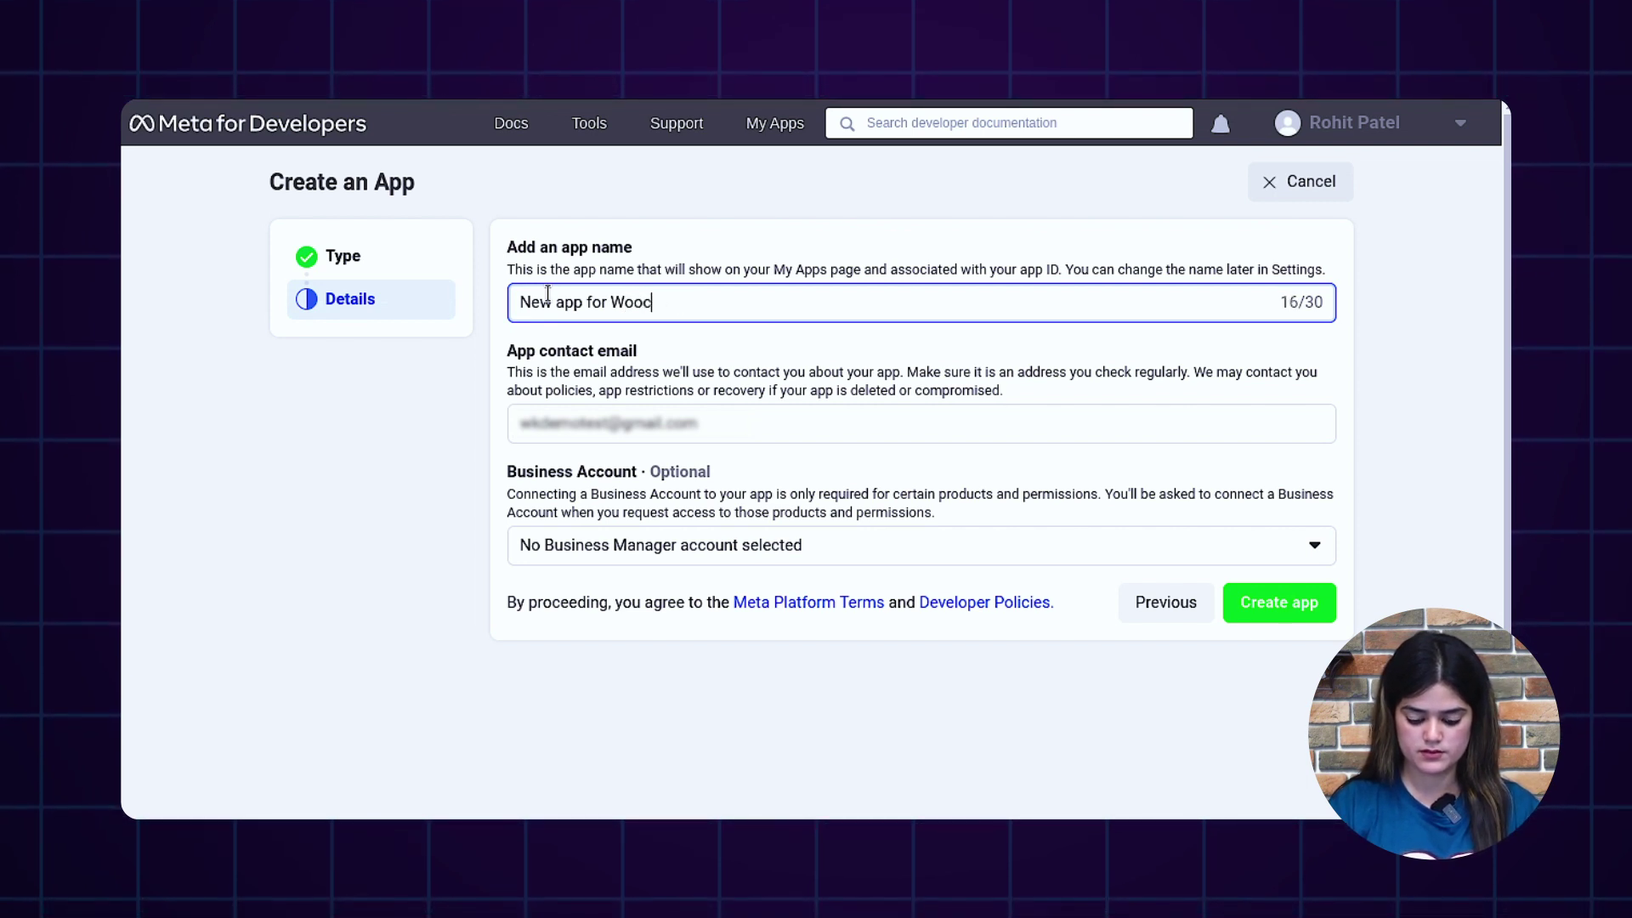
type("ommerce")
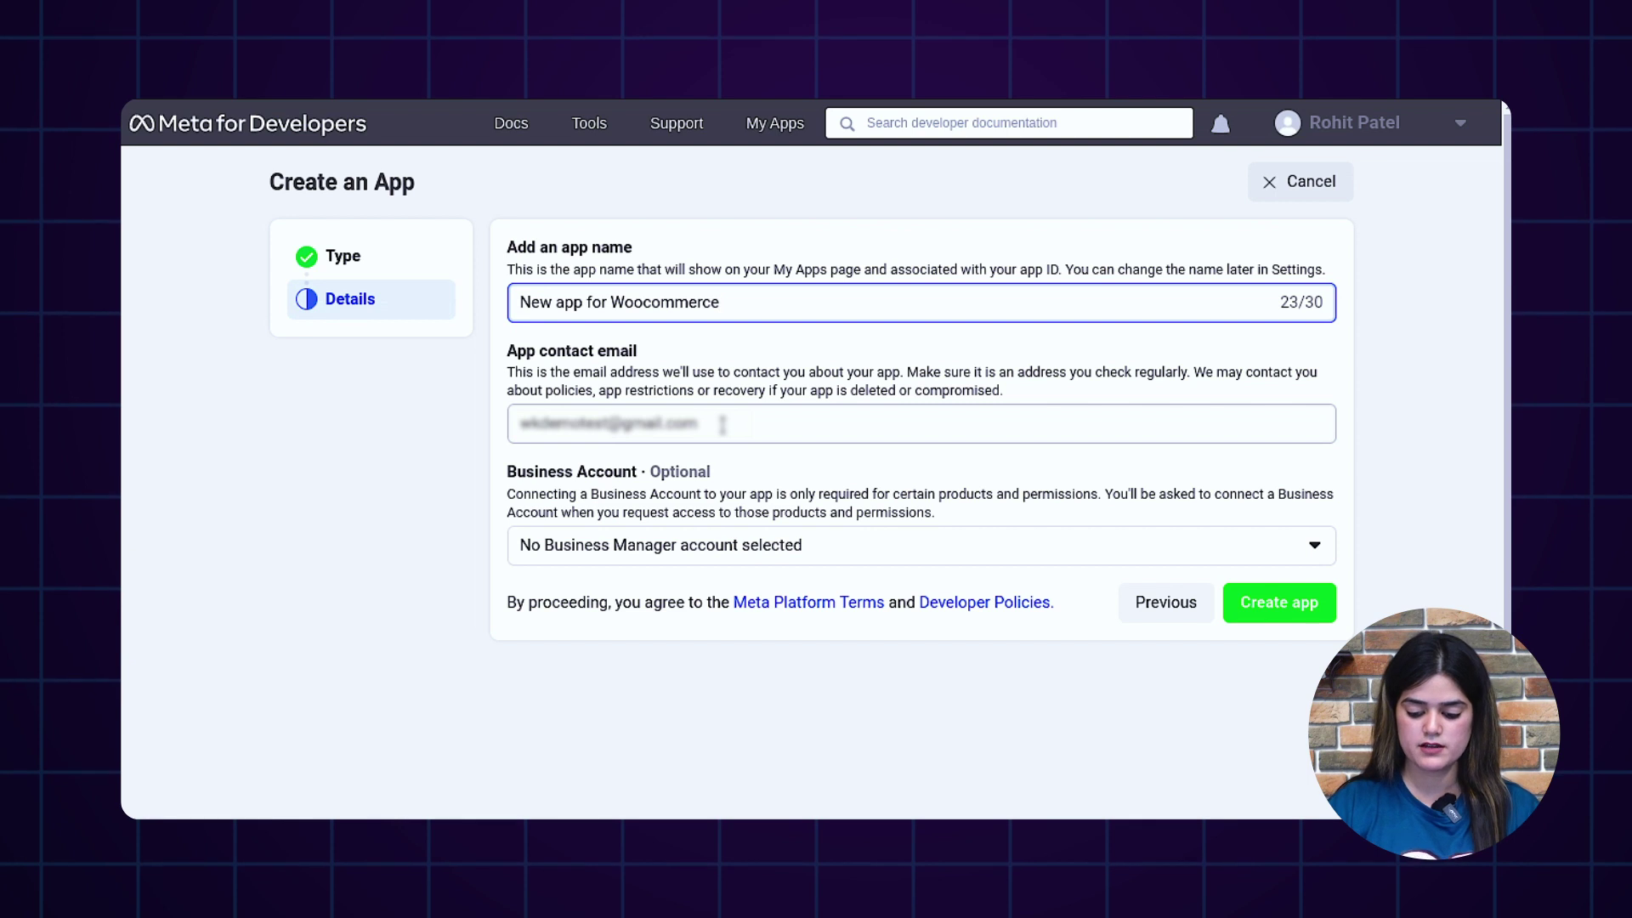
- Create the app and confirm it by entering the account password
left_click(1270, 610)
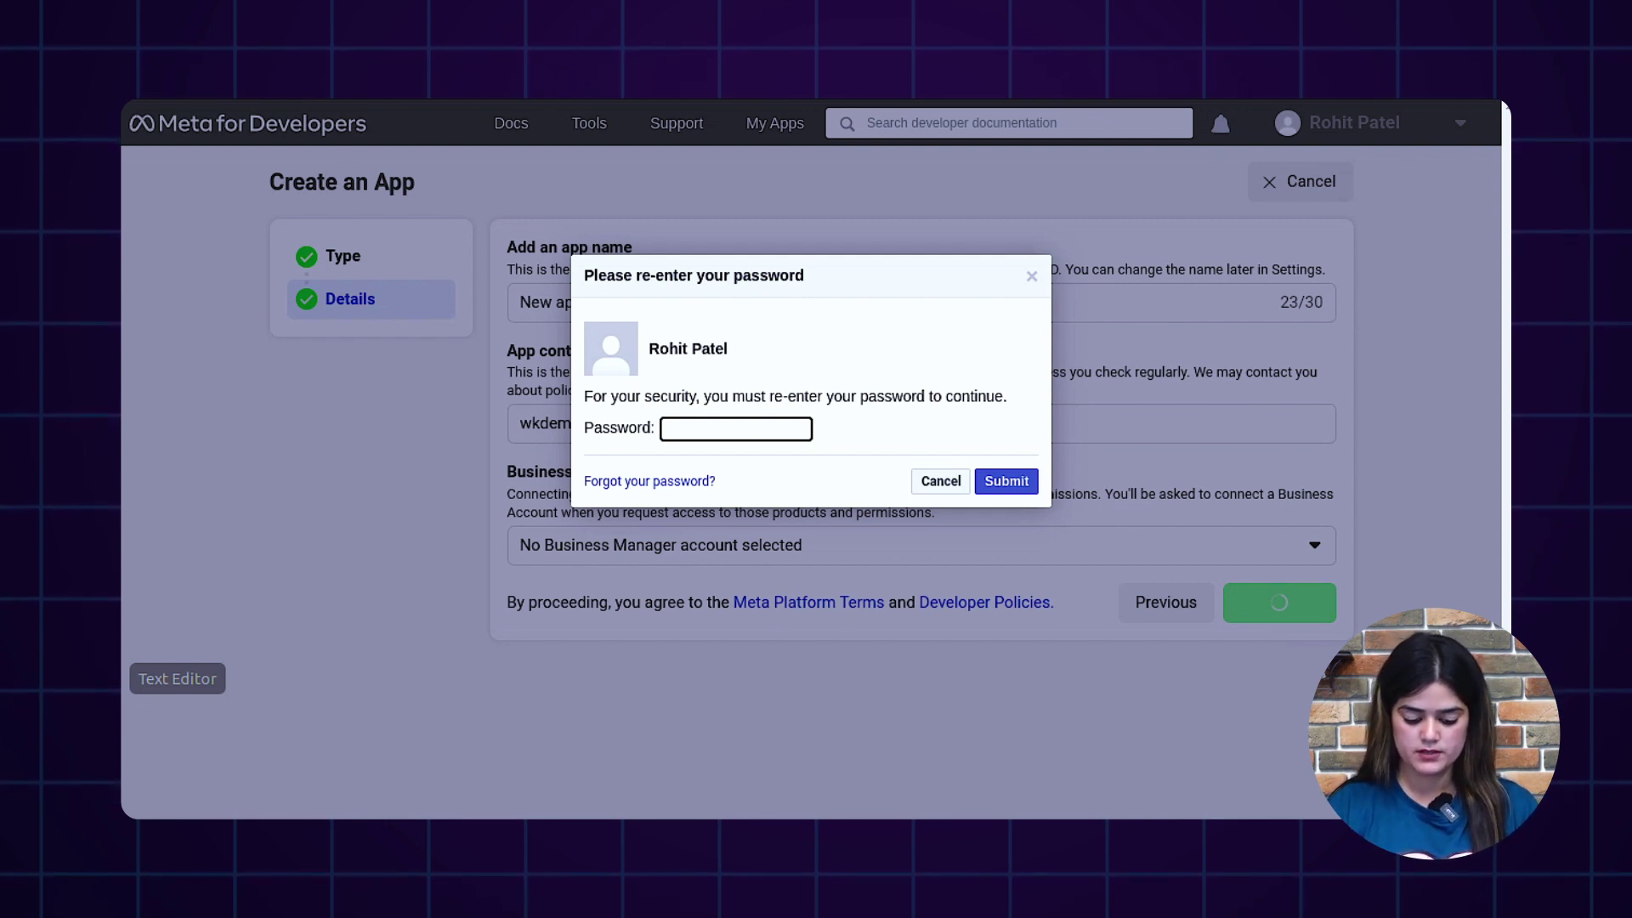
key("ctrl+v")
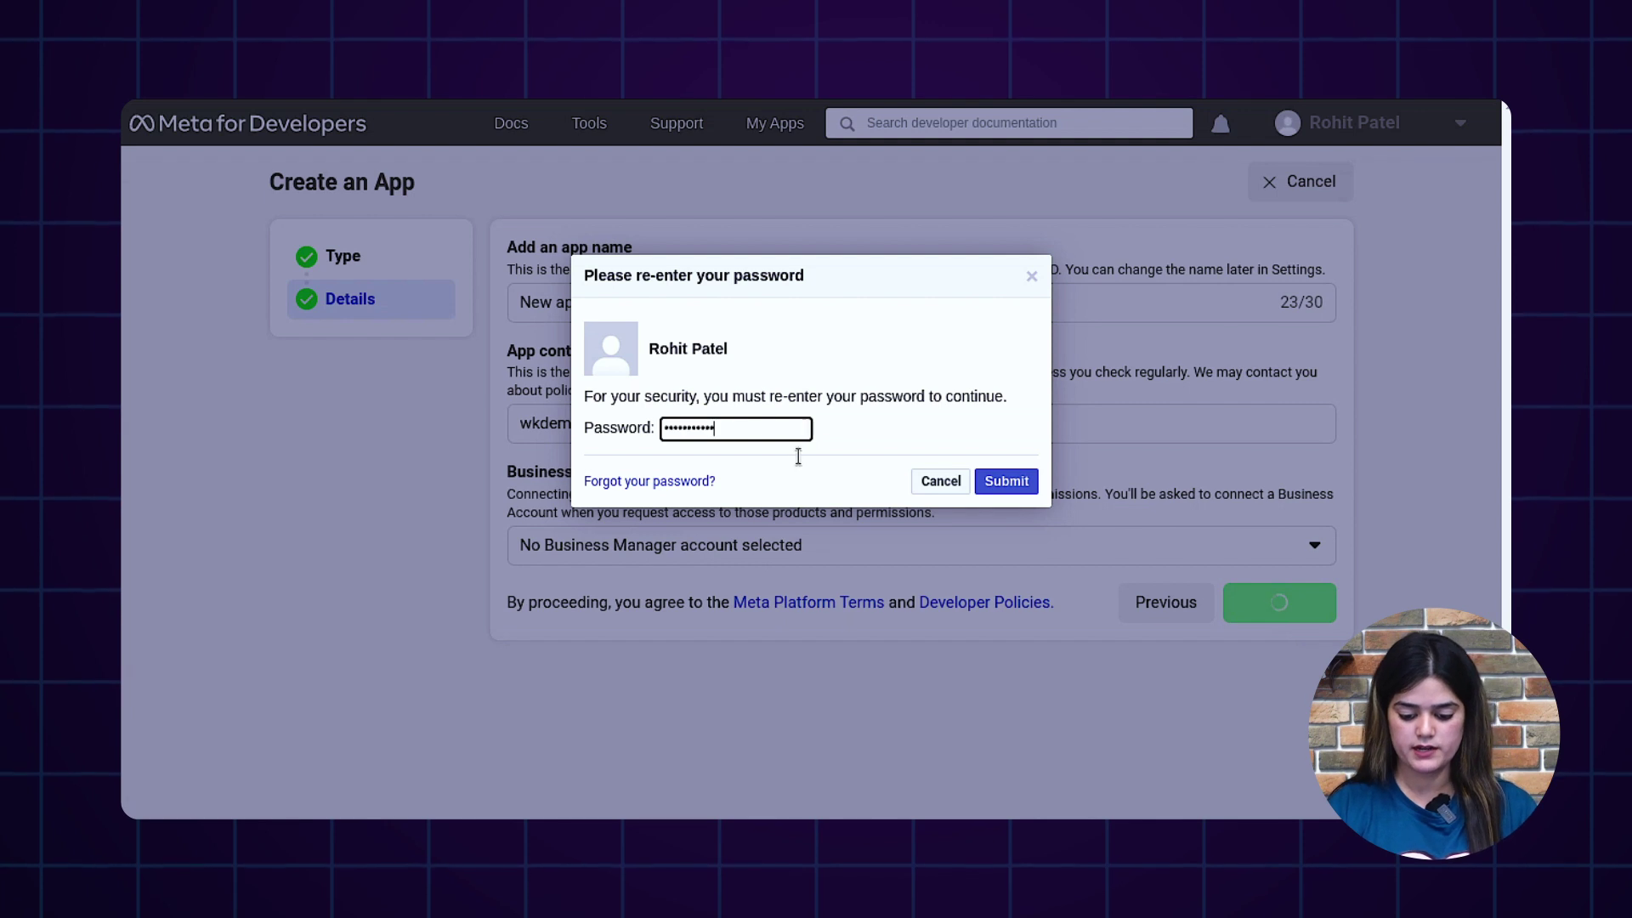
left_click(997, 483)
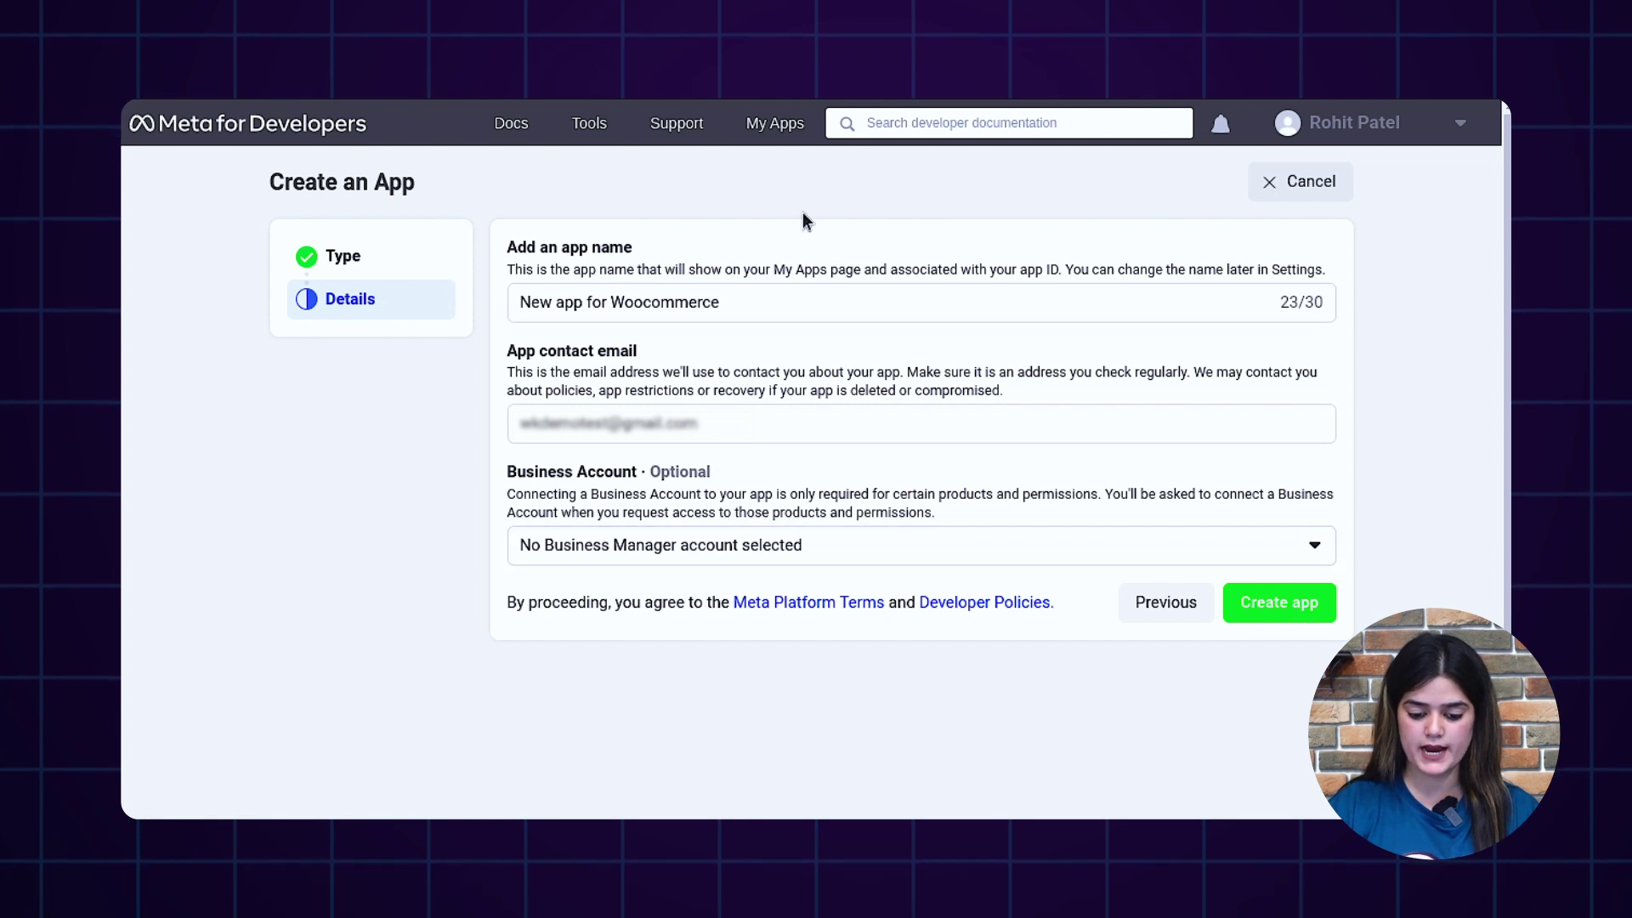
- Open New app for Woocommerce from the app list and dismiss the Facebook Login for Business banner
left_click(786, 125)
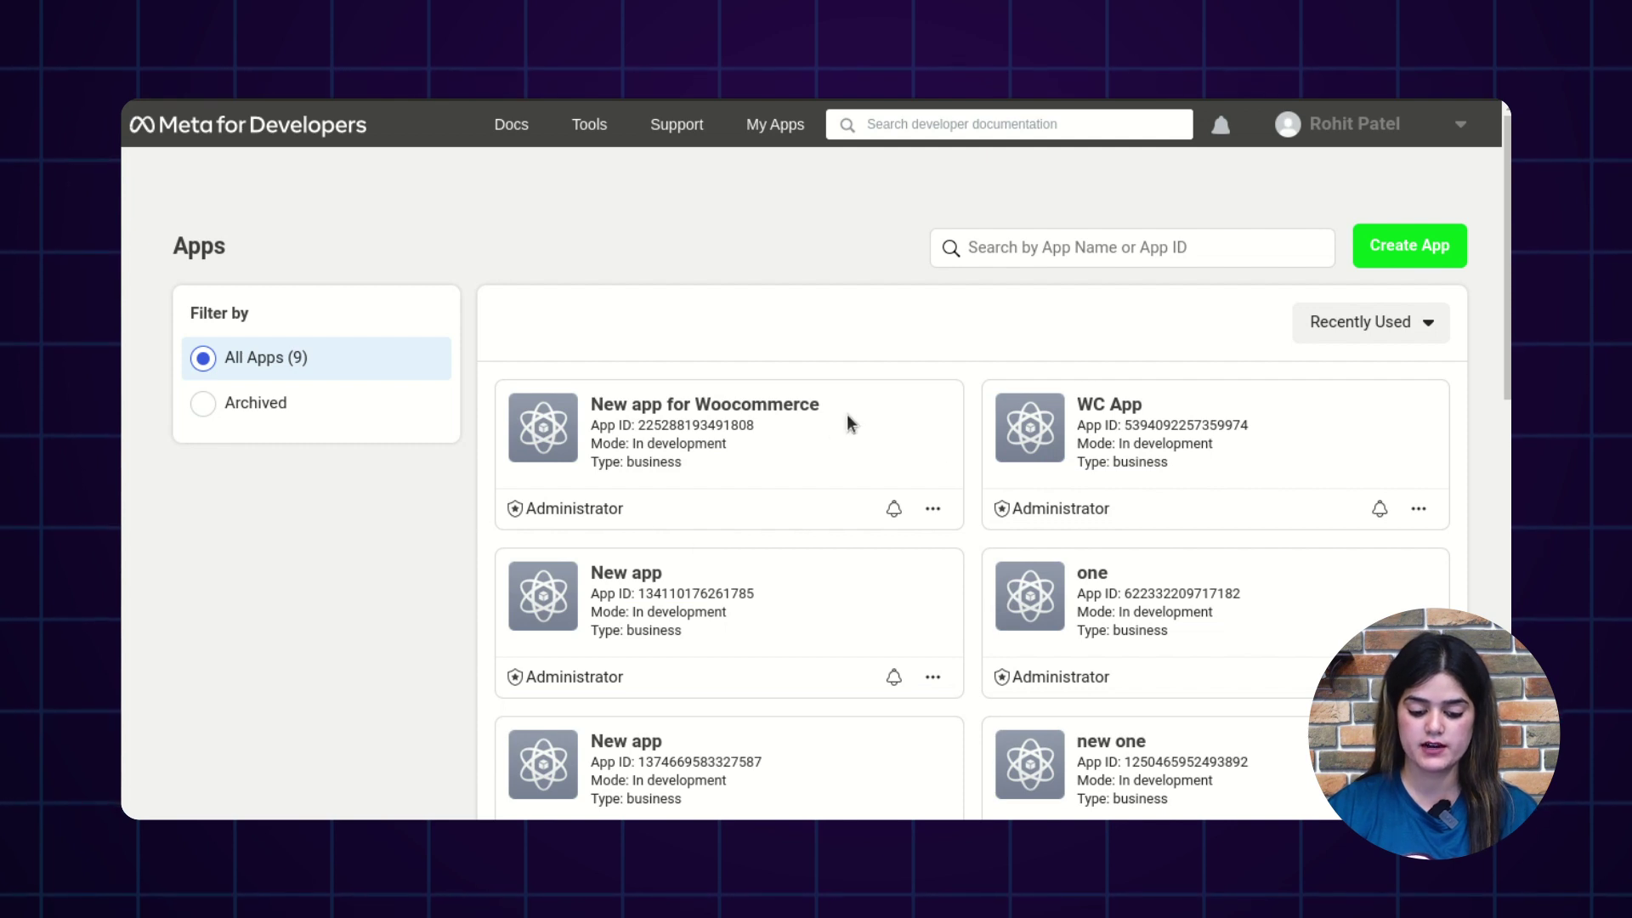
left_click_drag(847, 415, 601, 407)
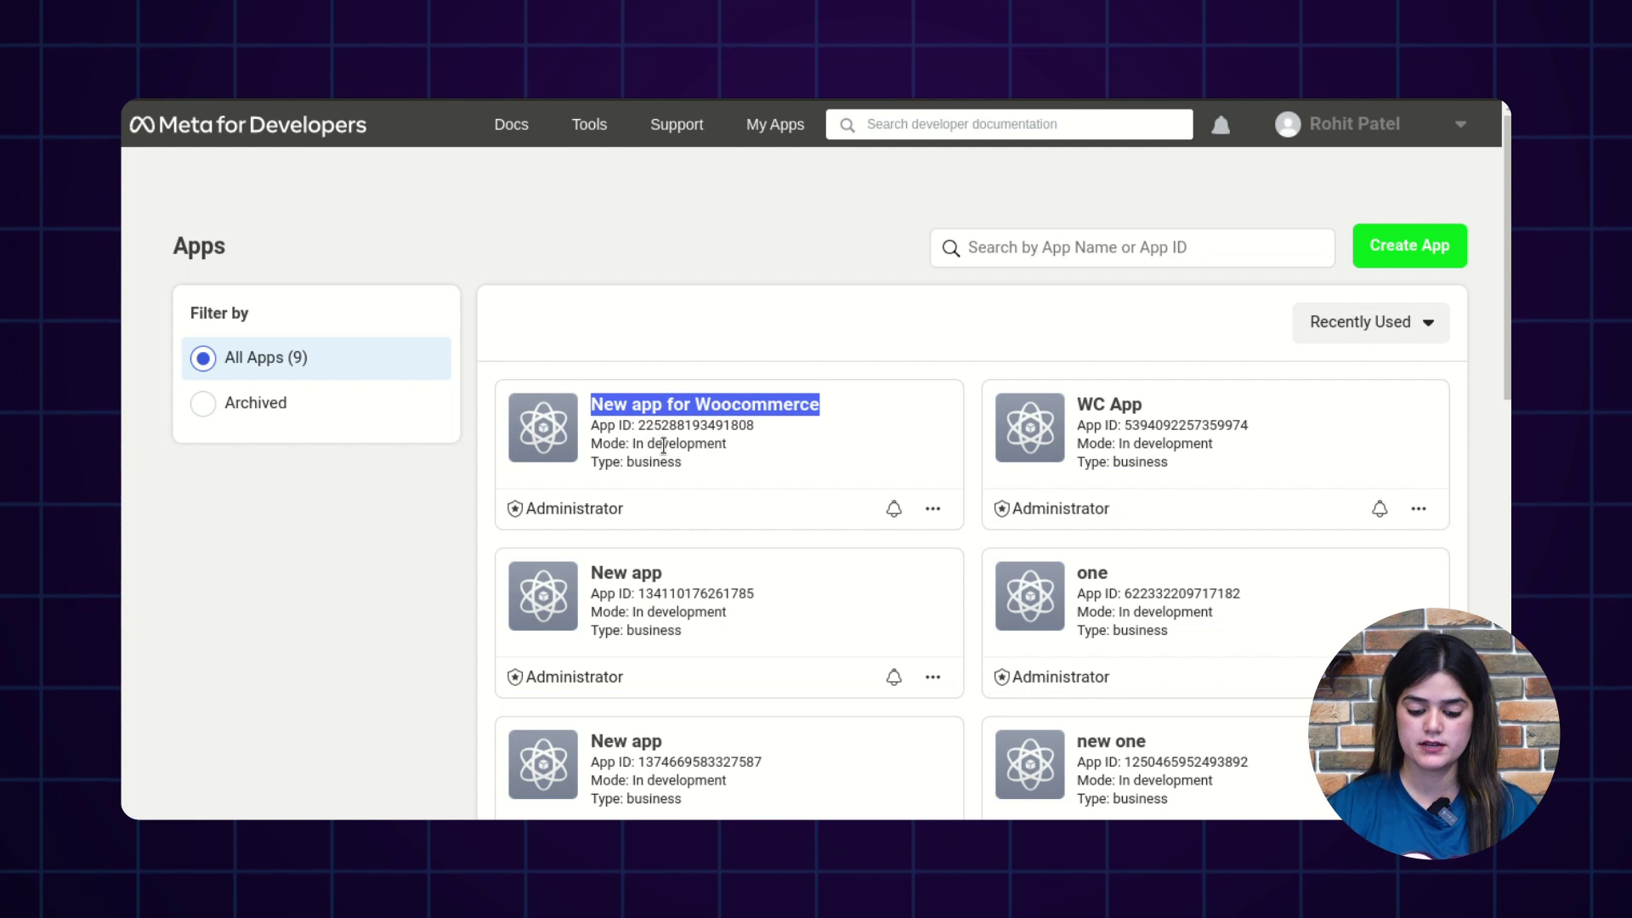
left_click(710, 407)
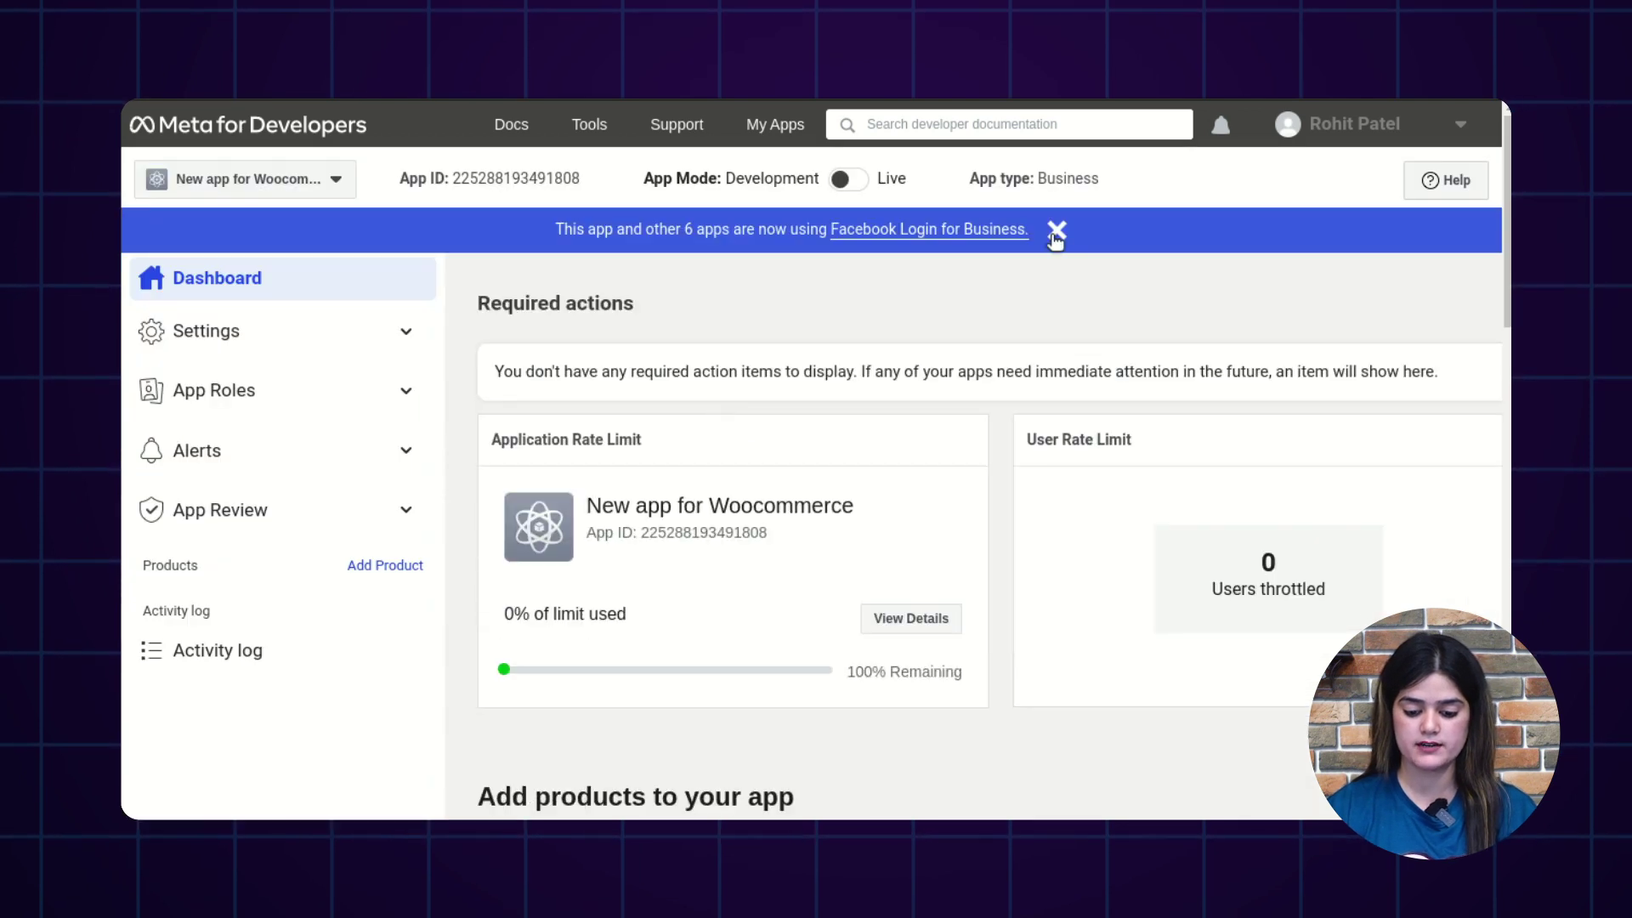
left_click(1056, 231)
- Add the Facebook Login for Business product to the app and start its setup
scroll(633, 494, "down", 3)
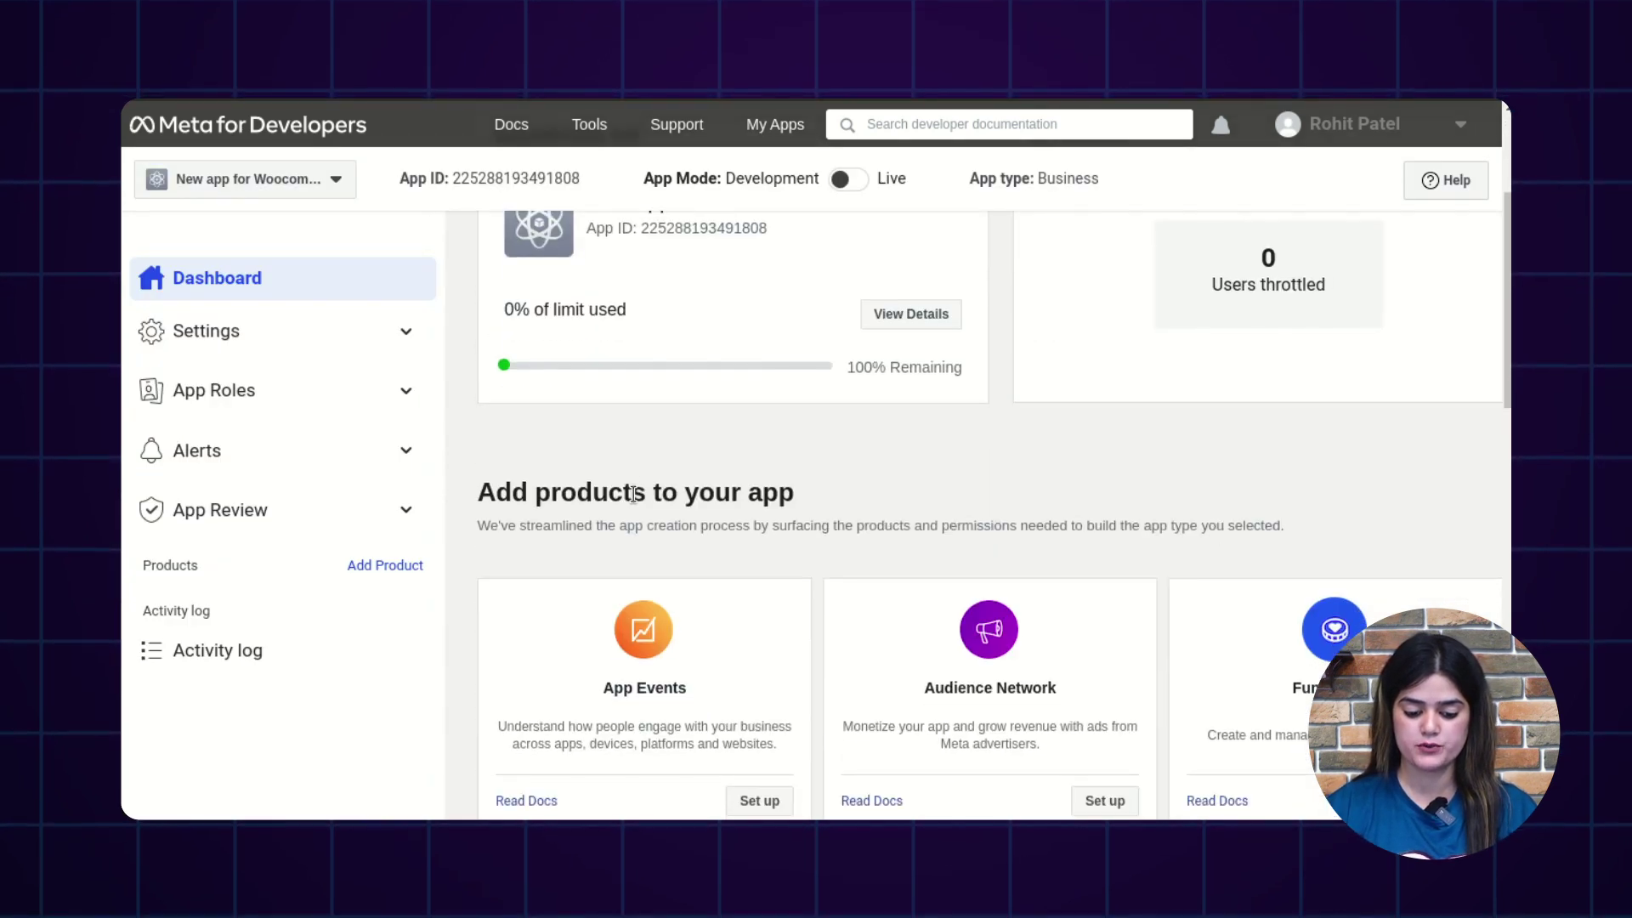
scroll(633, 494, "down", 1)
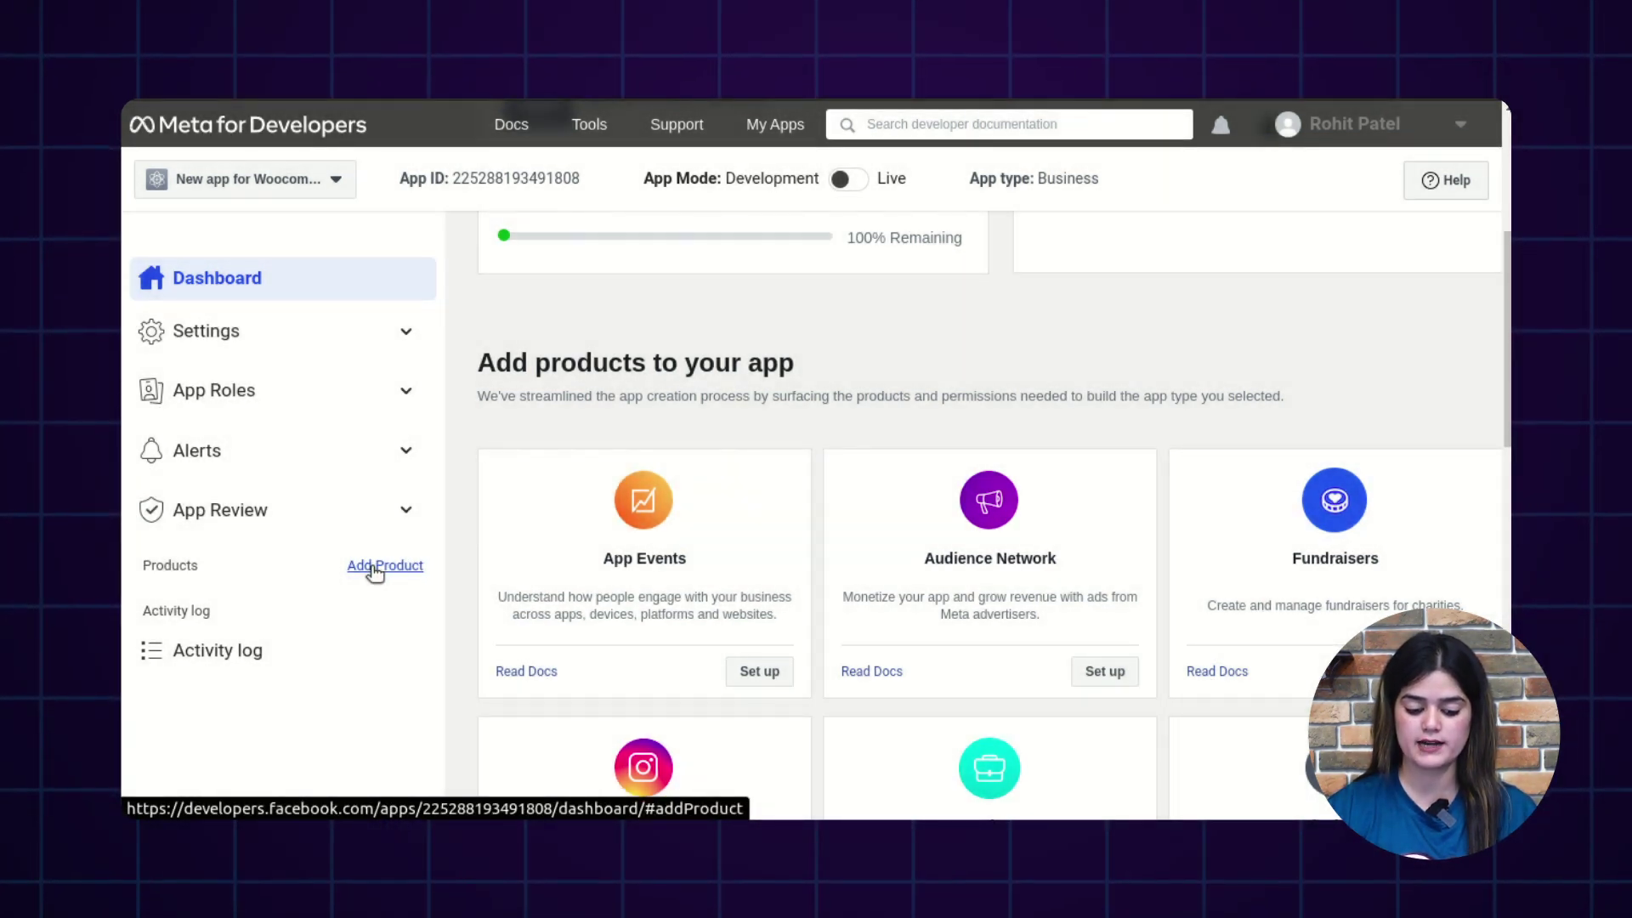
left_click(375, 572)
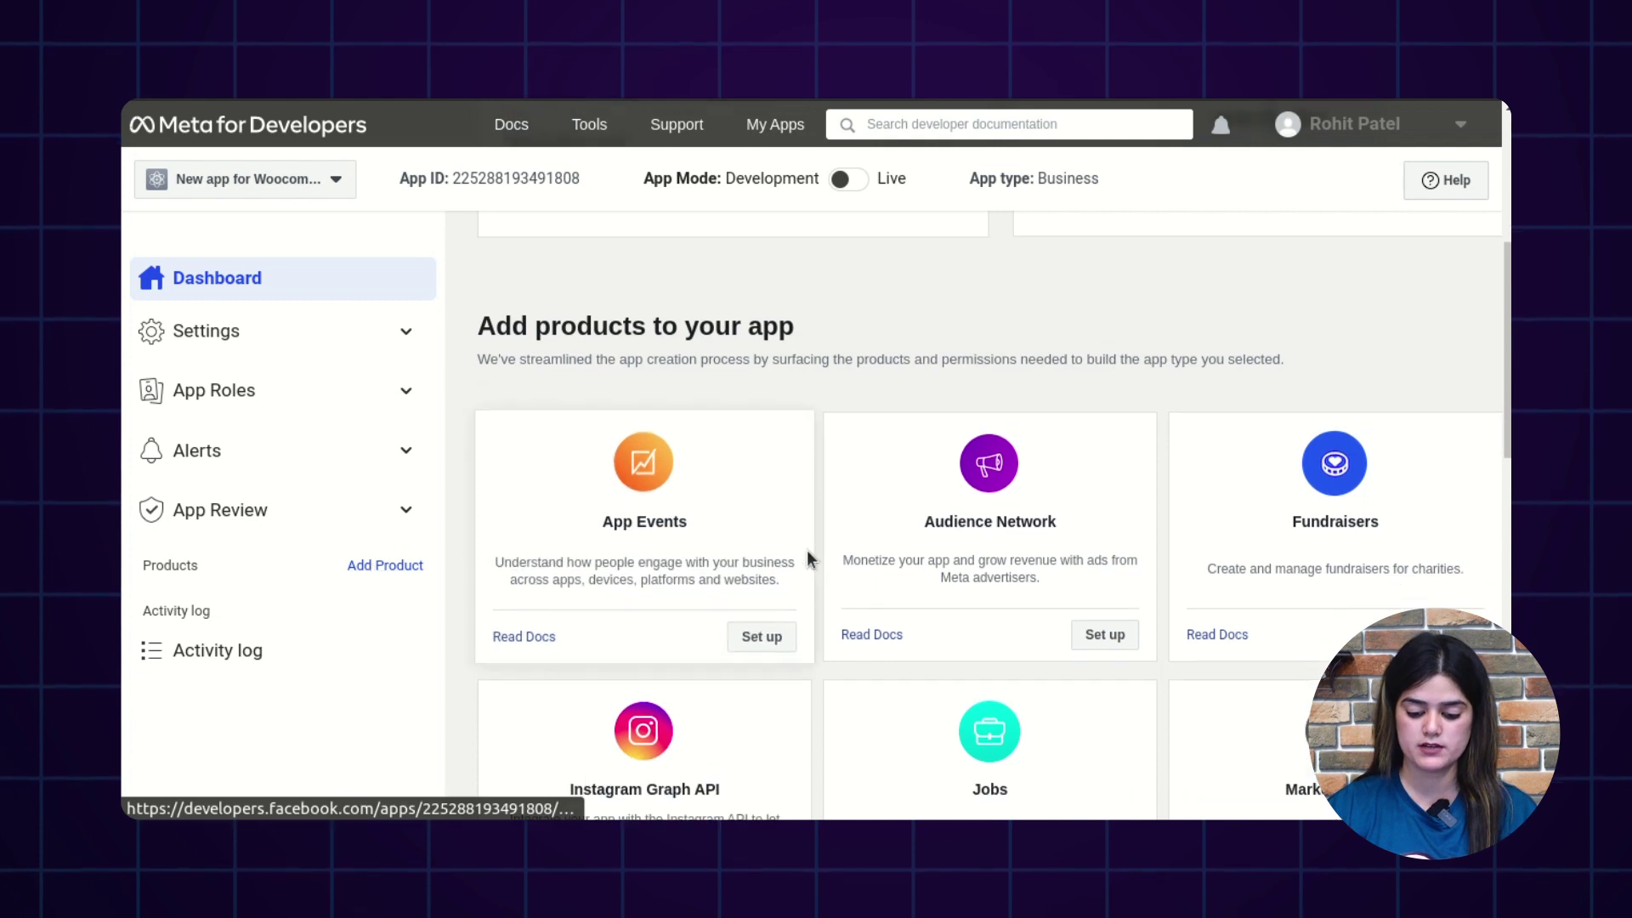
scroll(1060, 522, "down", 8)
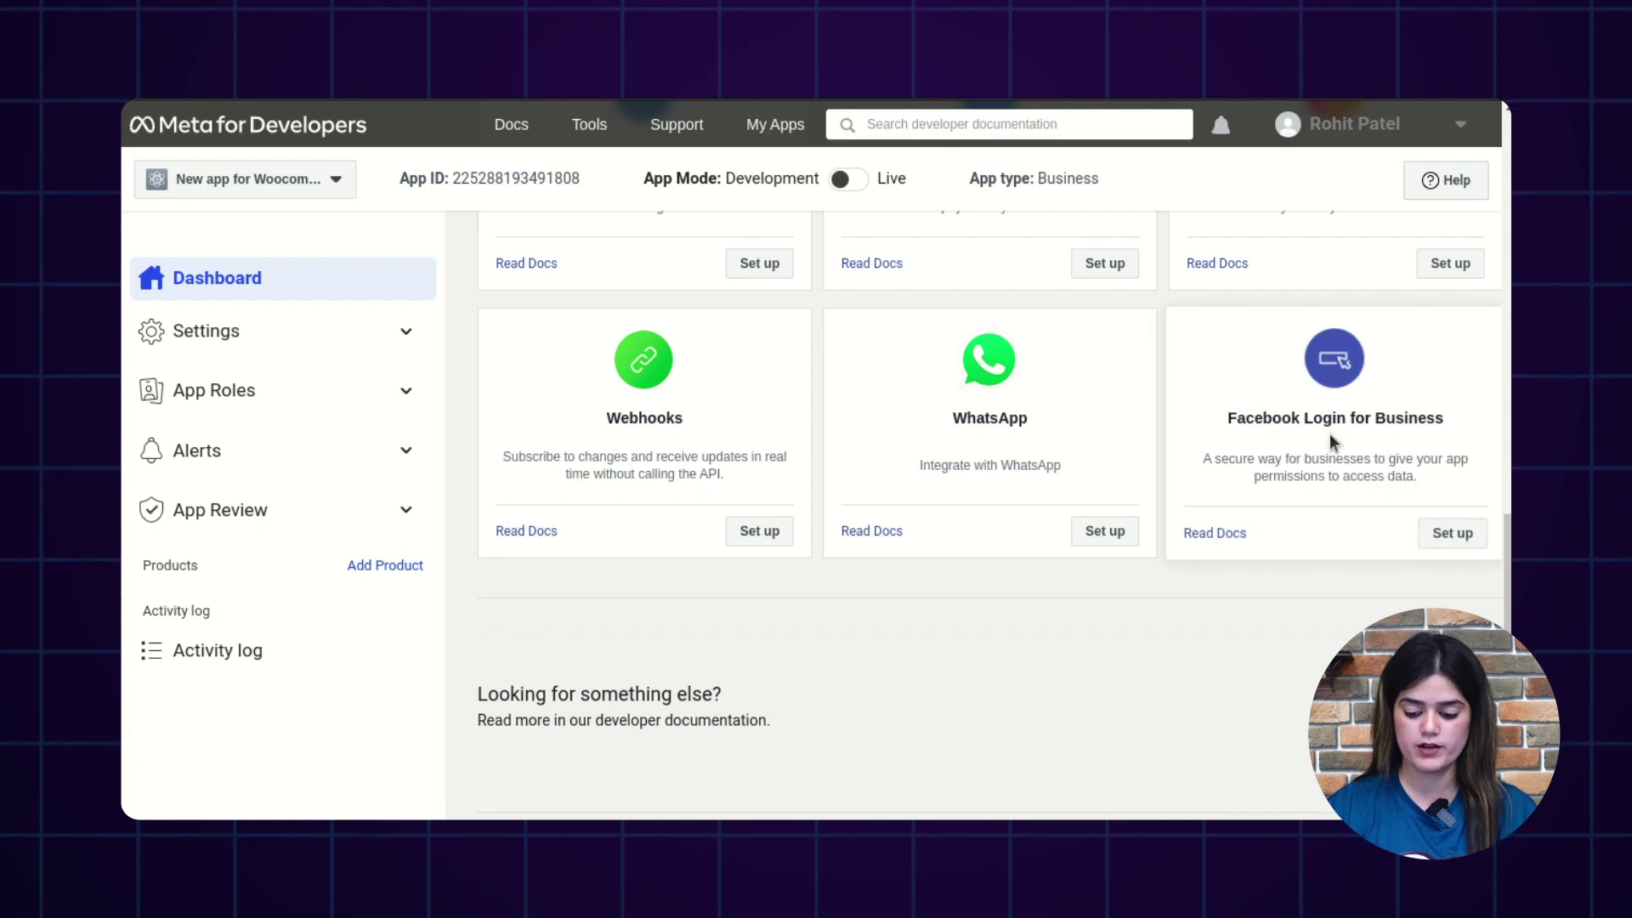
left_click_drag(1225, 421, 1445, 423)
left_click(1452, 429)
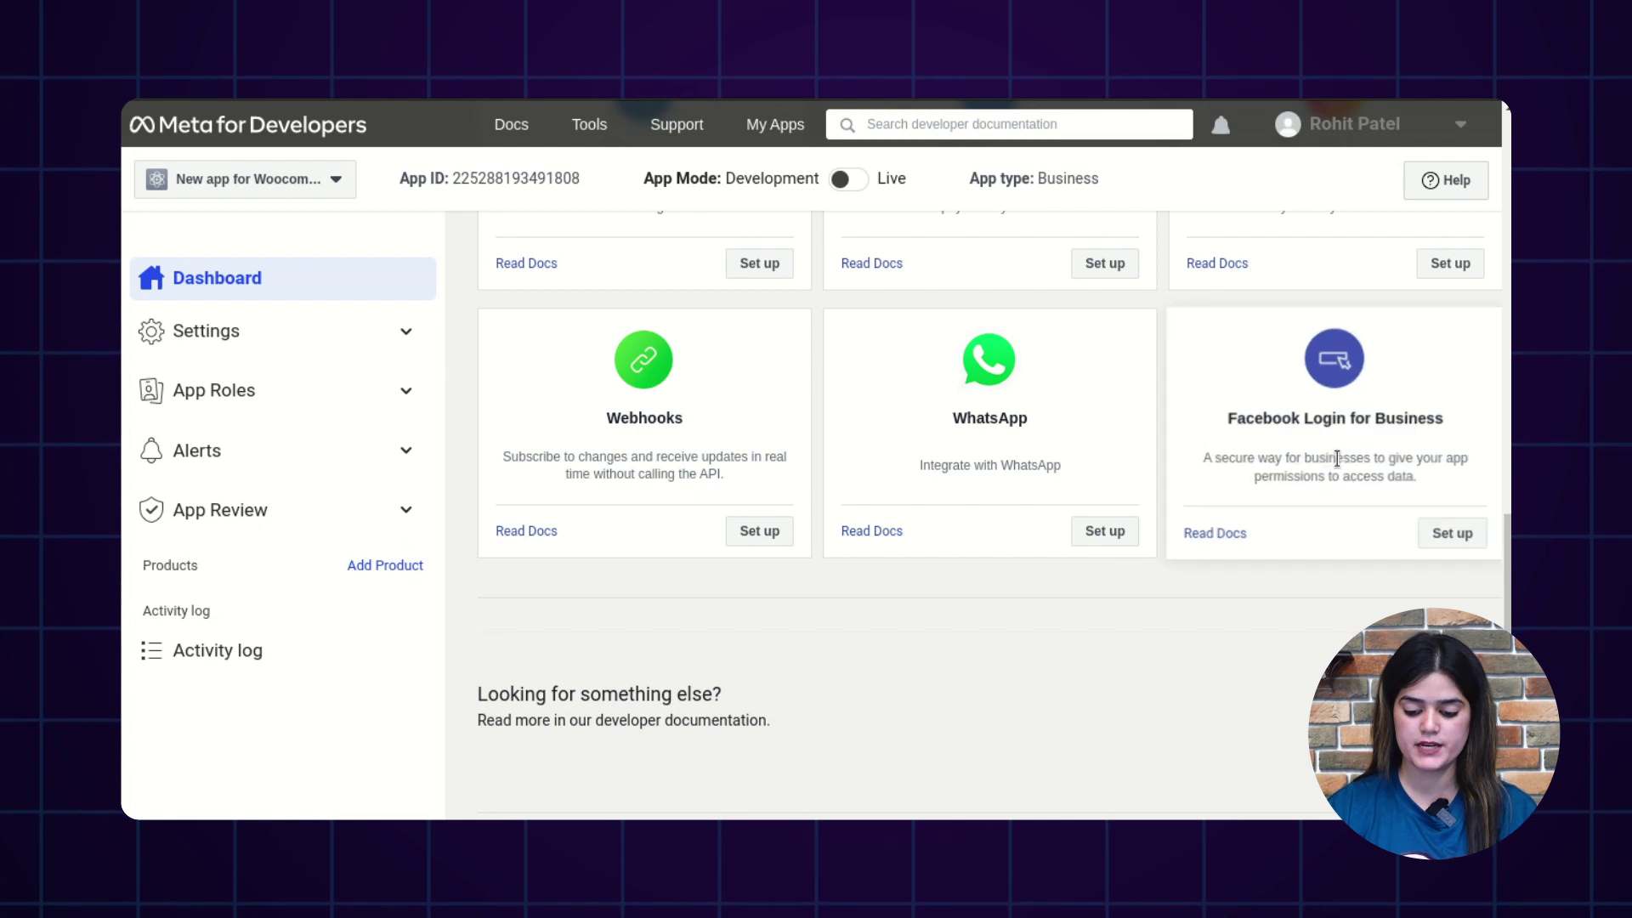
left_click(1451, 534)
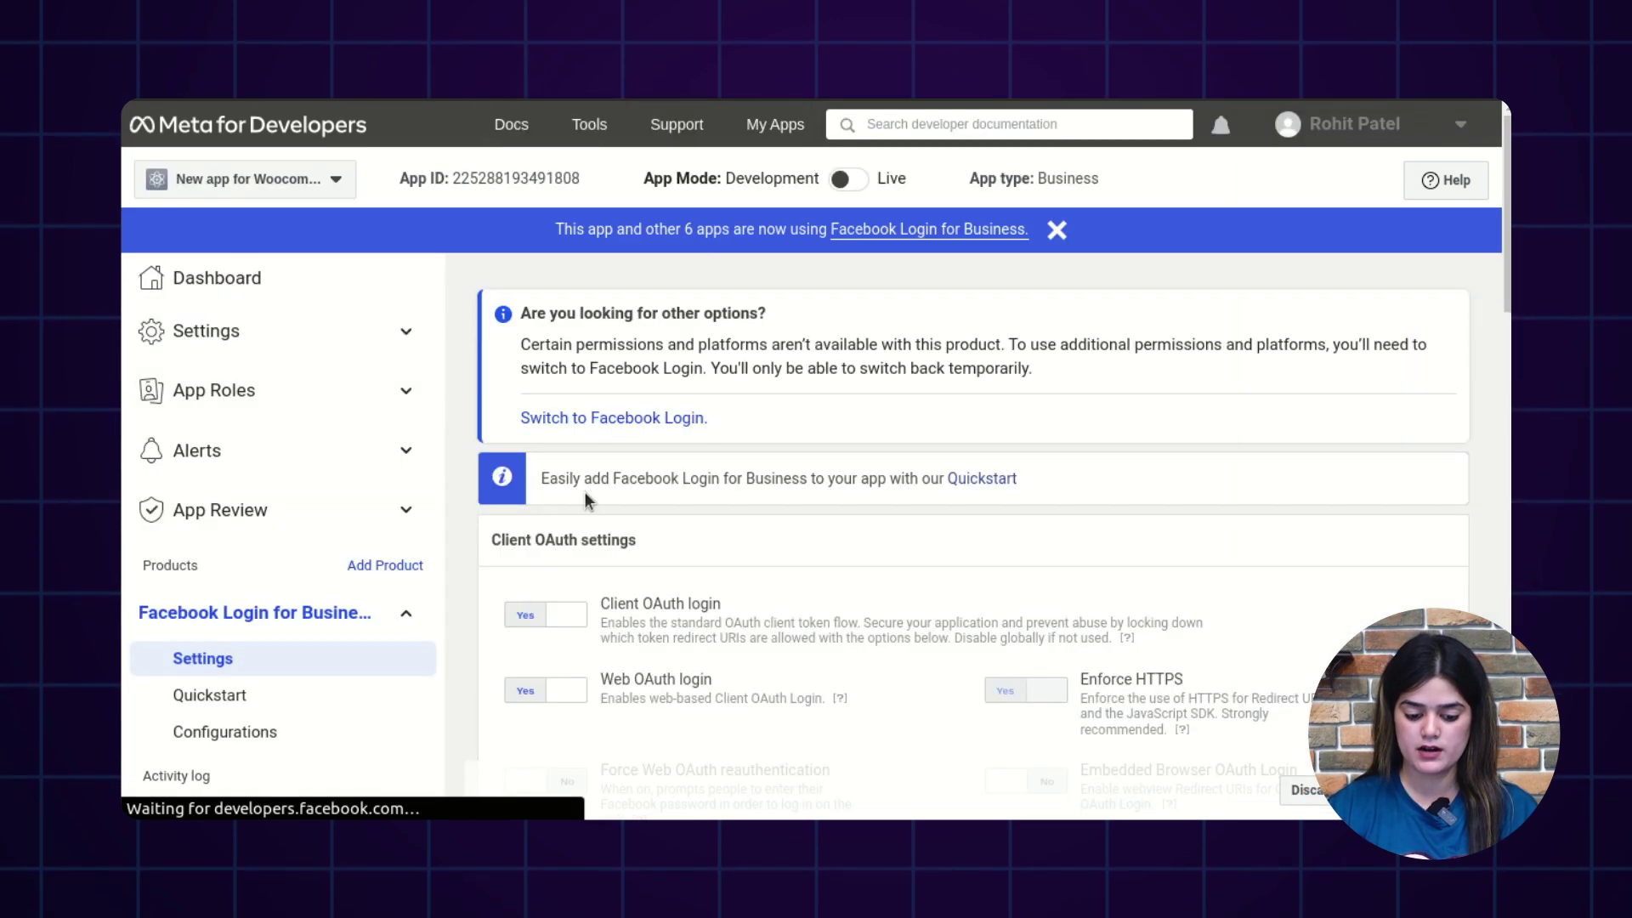
- Open the Valid OAuth Redirect URIs entry for editing in the Facebook Login for Business settings and save the settings
scroll(587, 509, "down", 4)
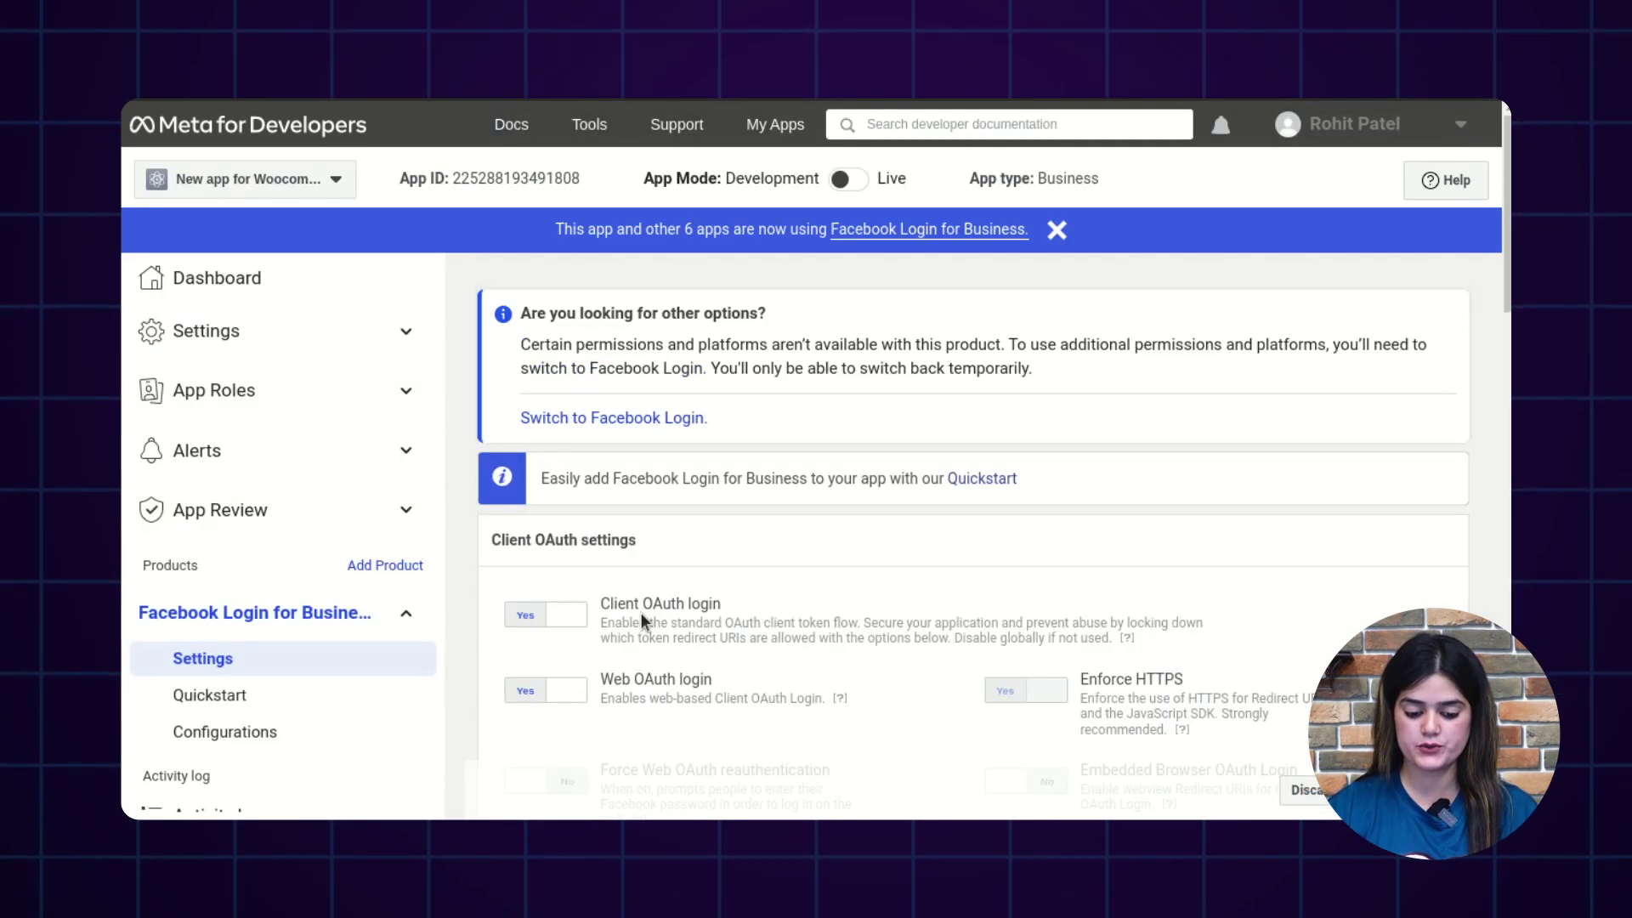
scroll(641, 614, "down", 5)
scroll(641, 614, "down", 1)
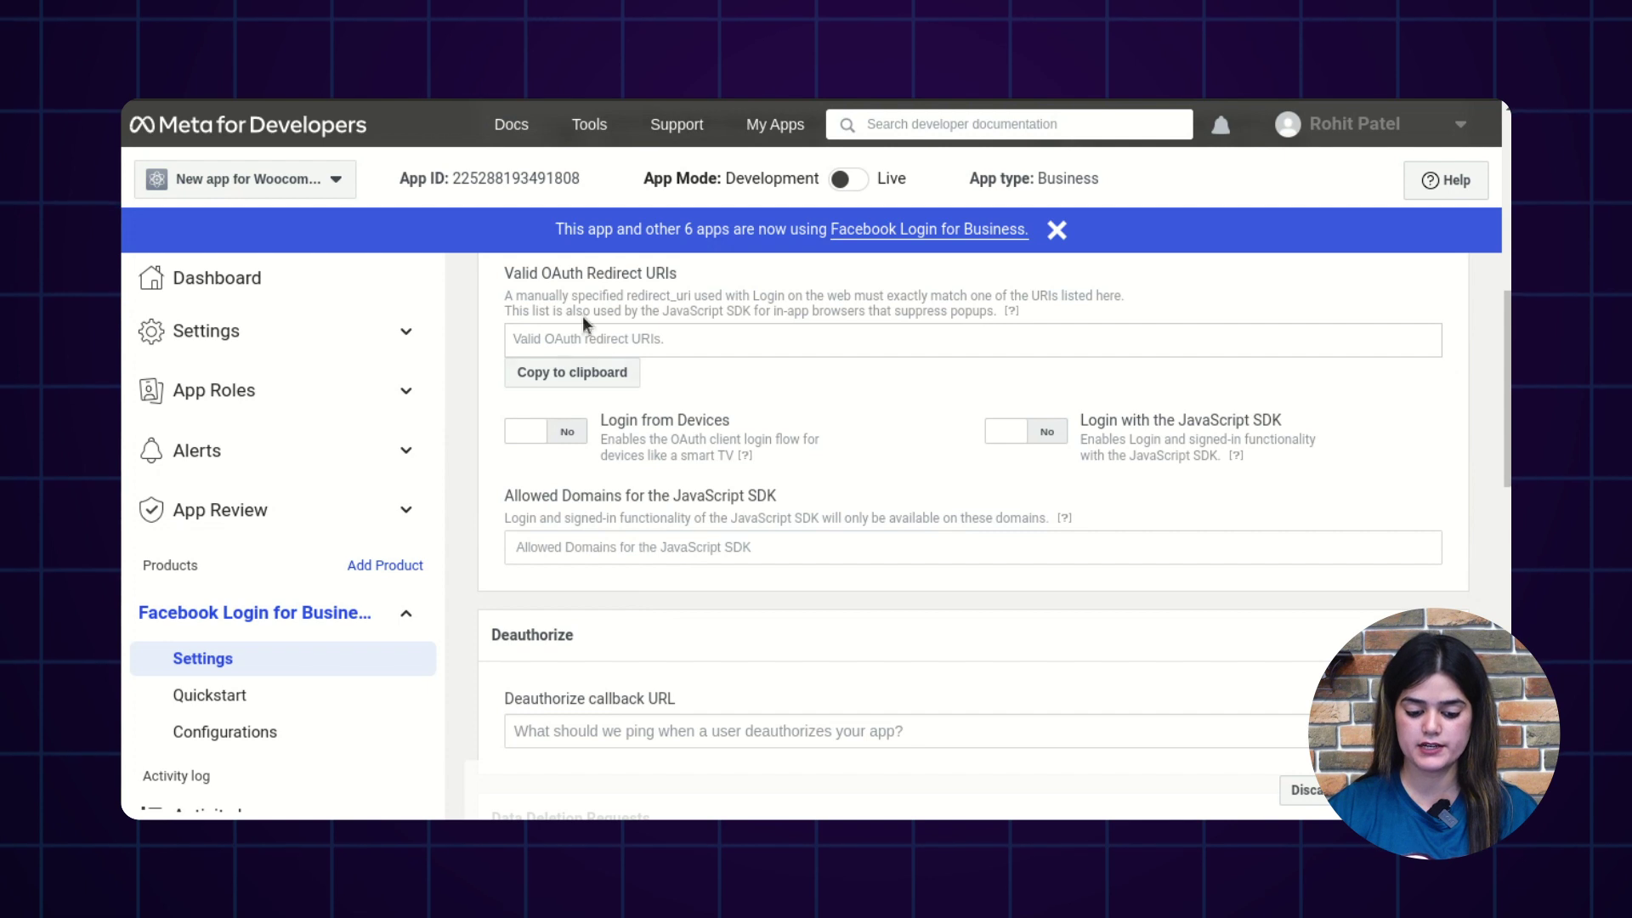
left_click(543, 325)
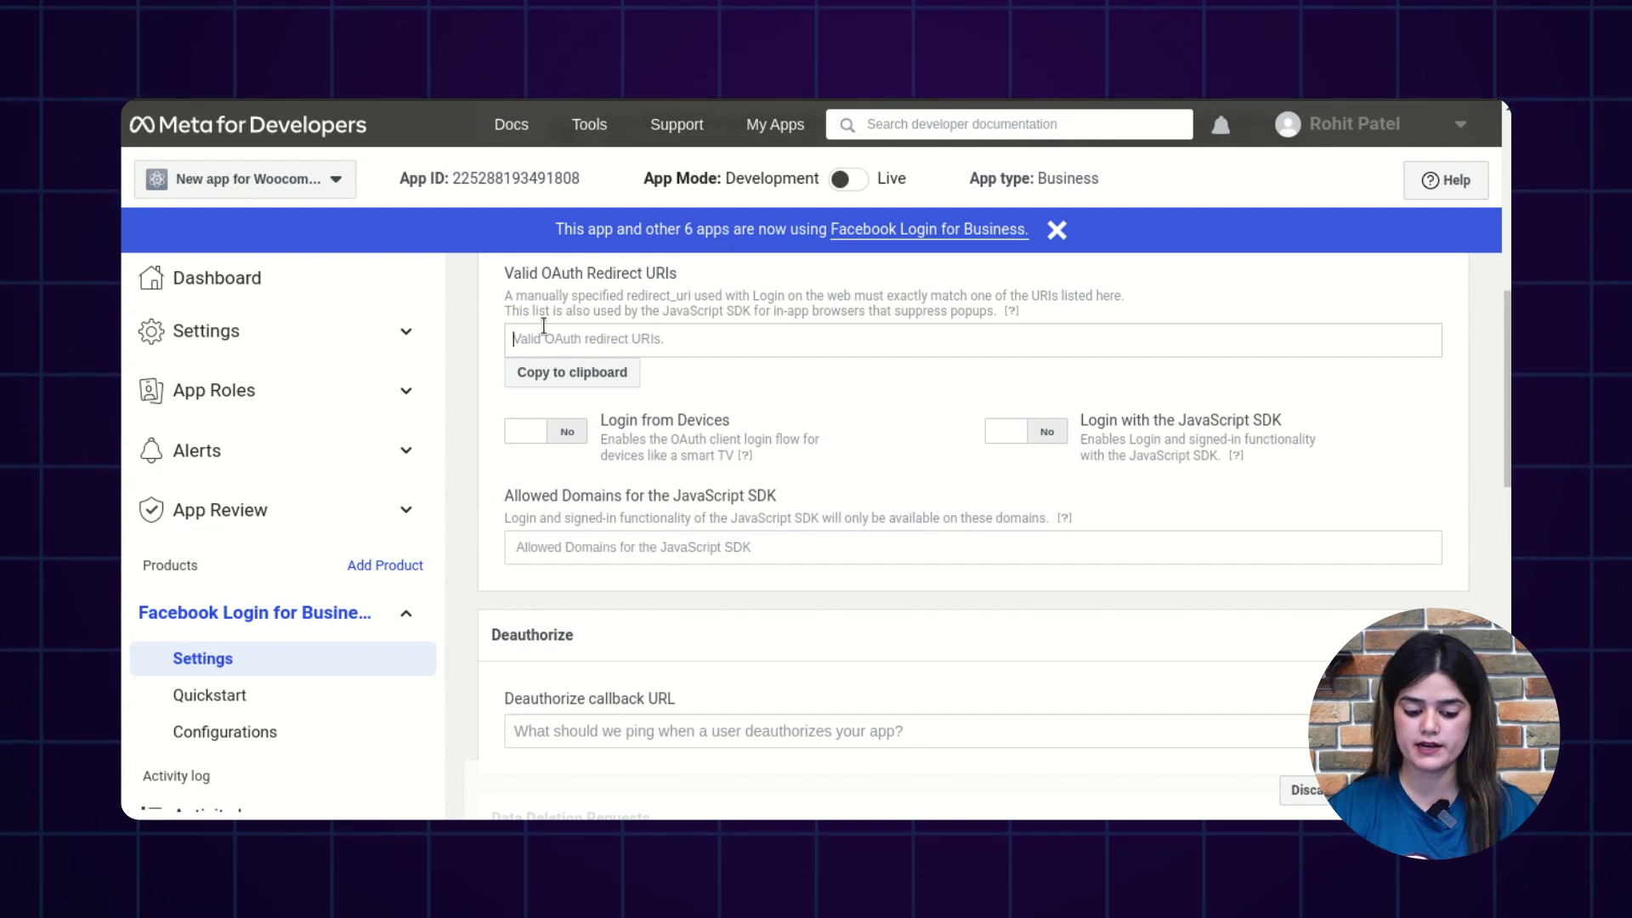
scroll(1023, 495, "down", 7)
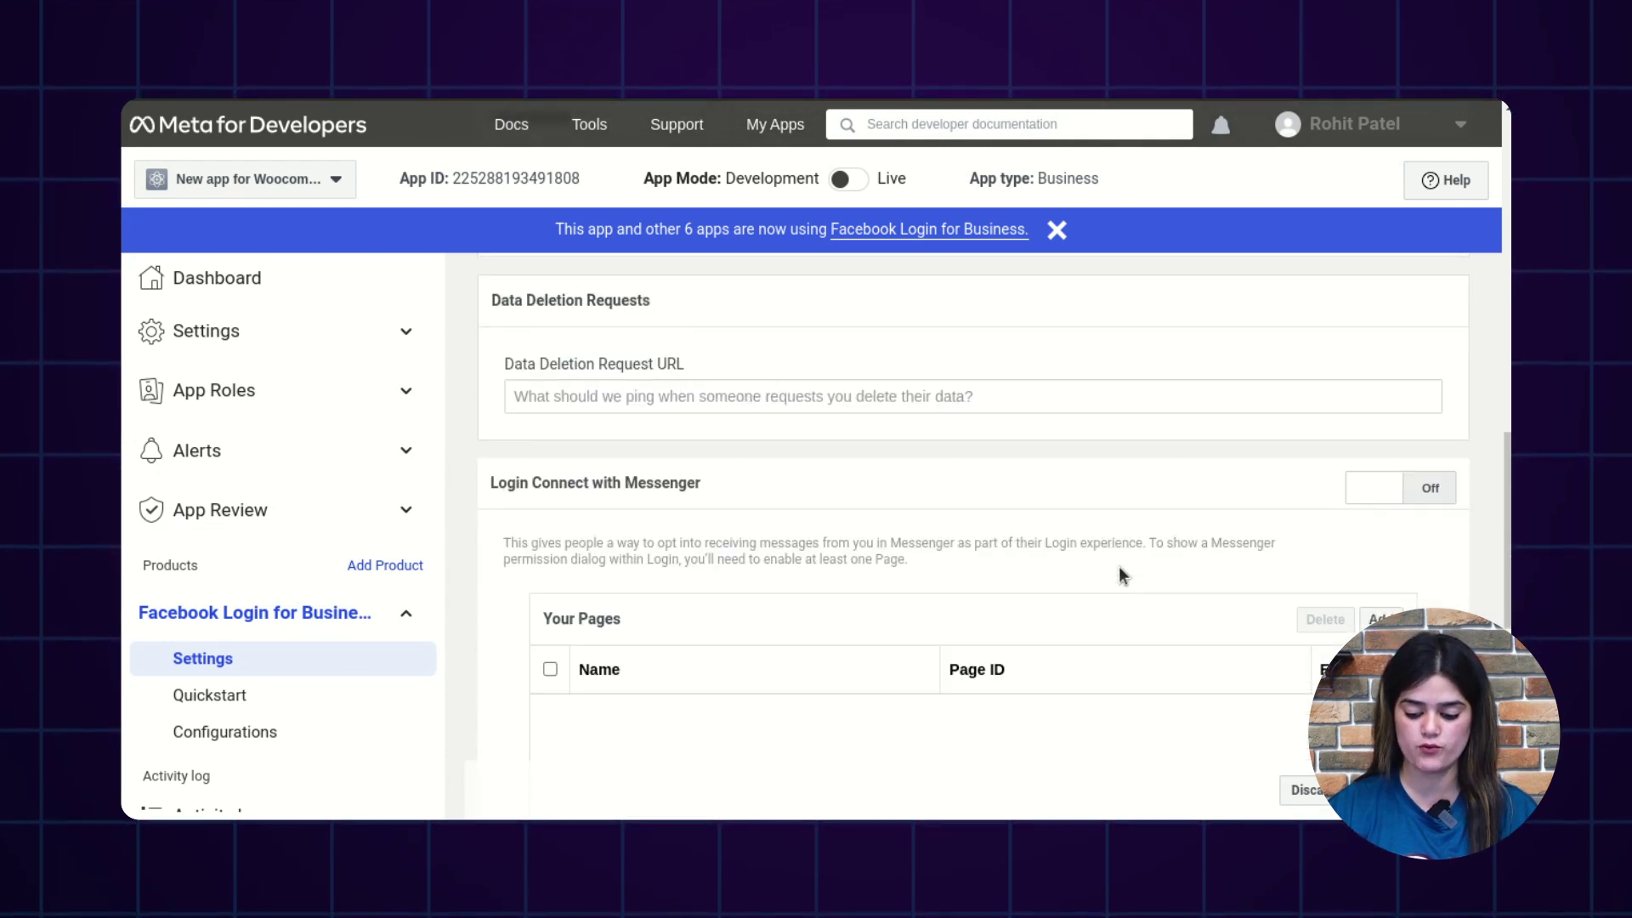
left_click(1385, 790)
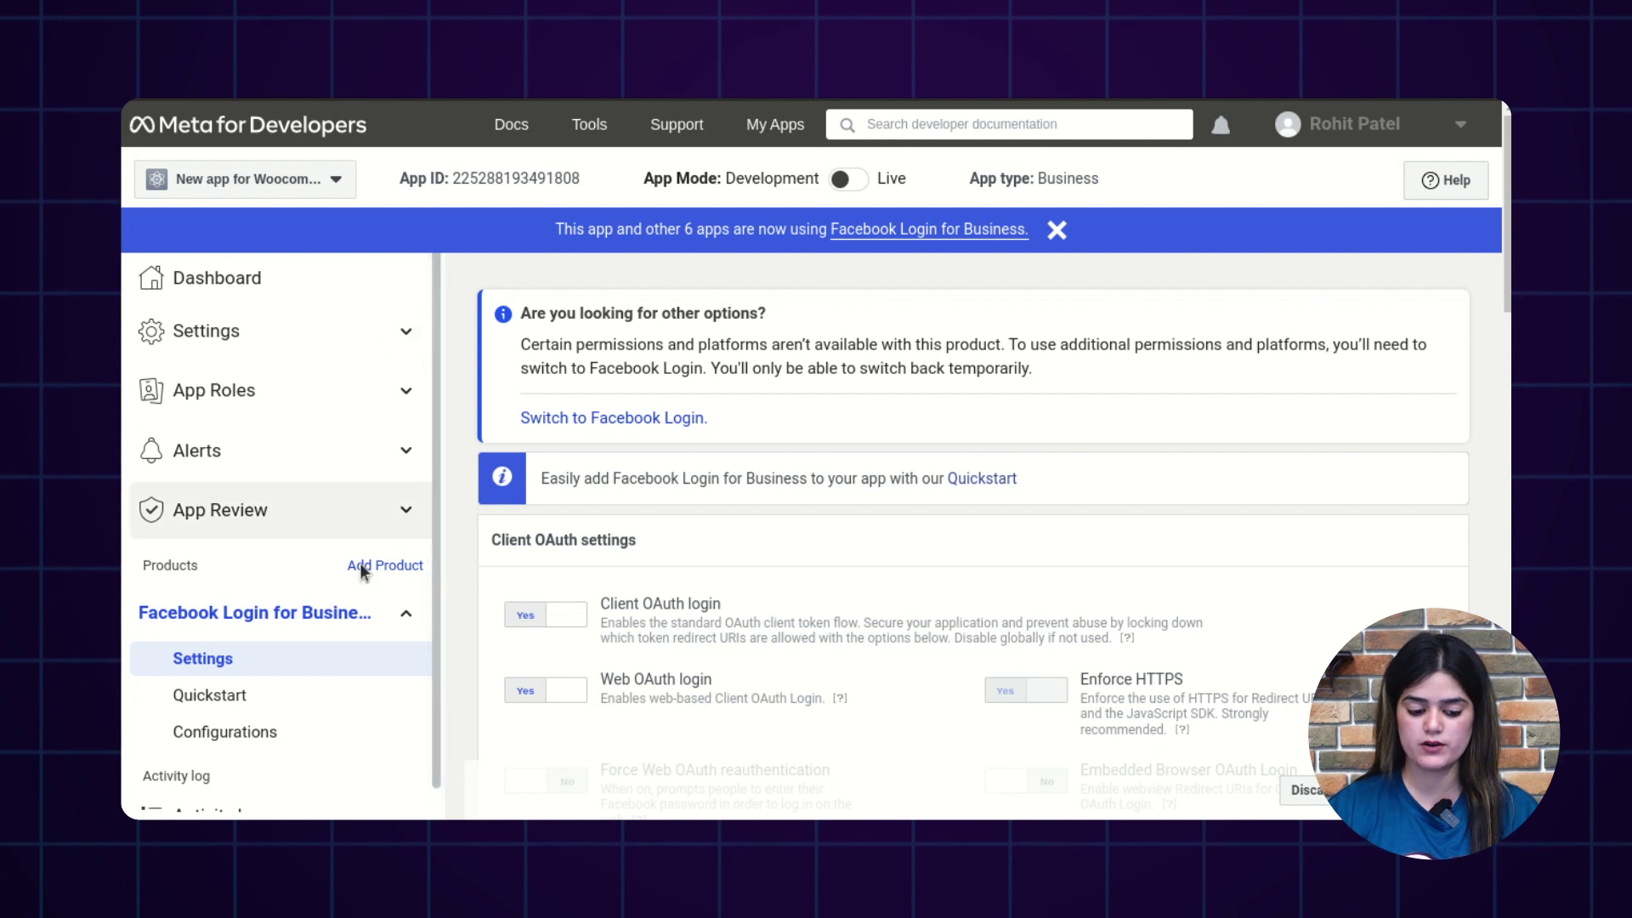
- Add the Instagram Graph API product to the app and start its setup
left_click(400, 567)
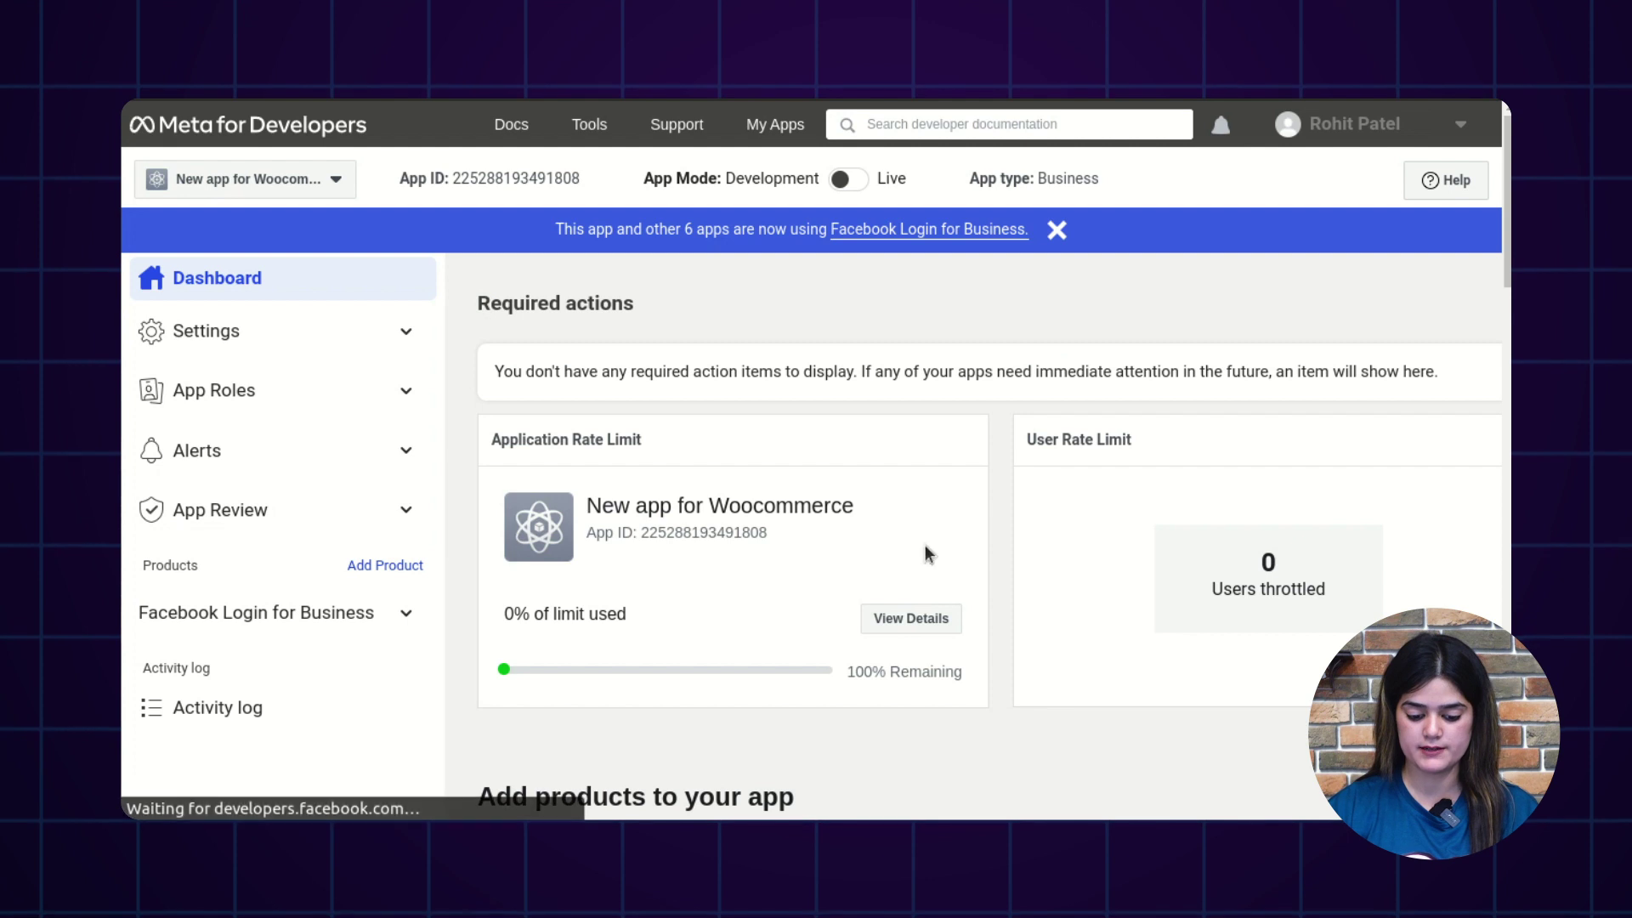
scroll(759, 725, "down", 3)
scroll(759, 725, "up", 4)
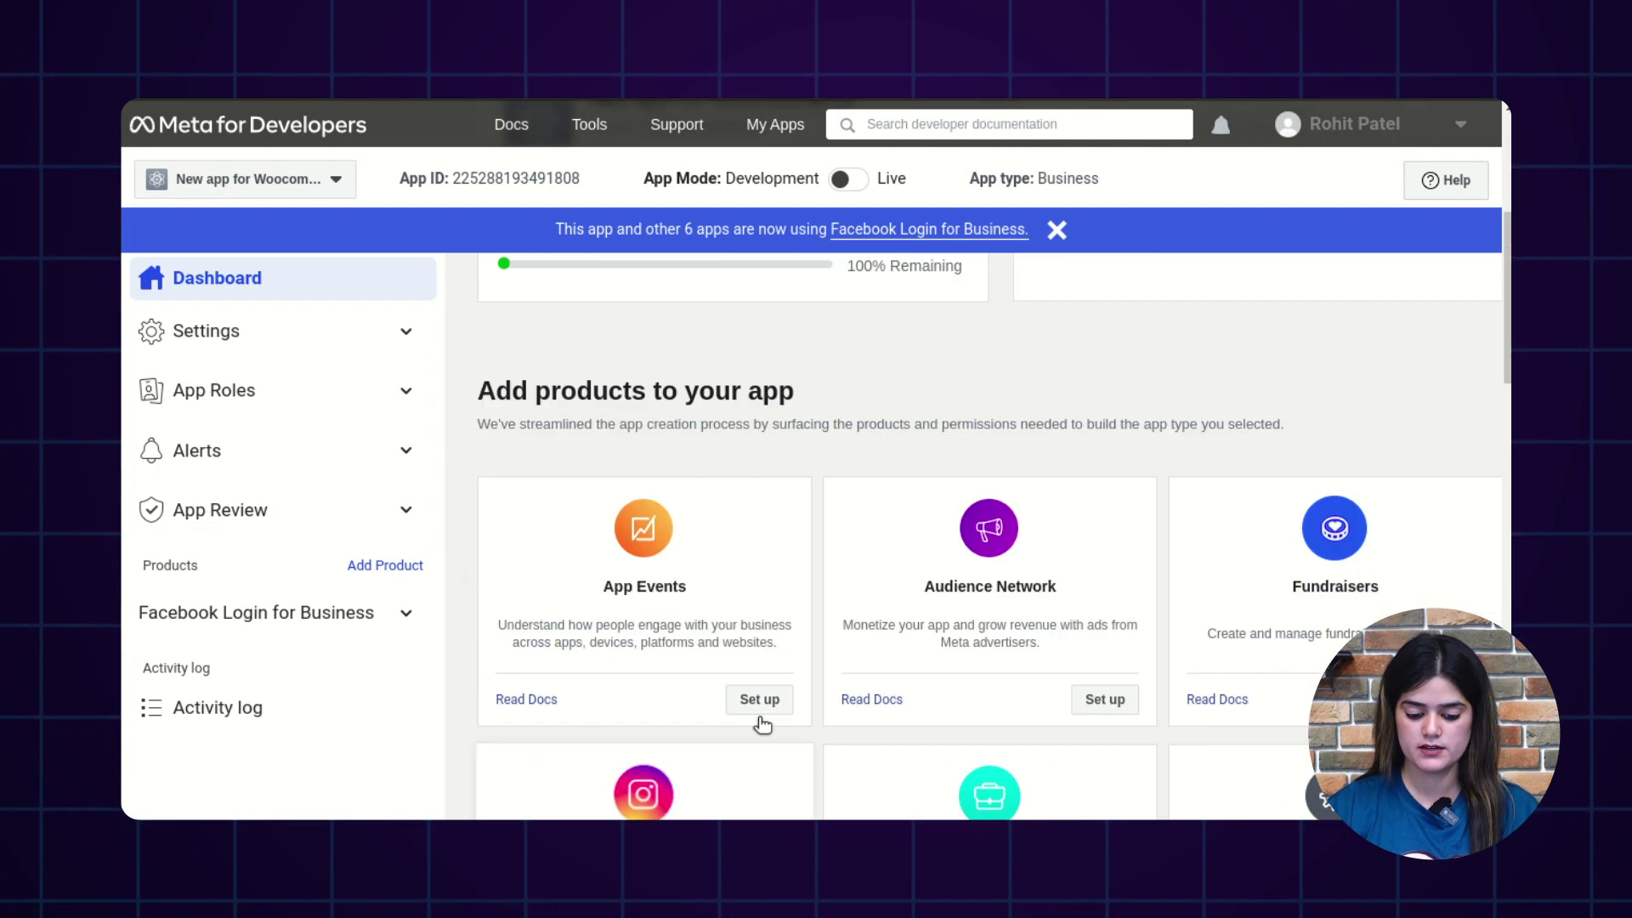
scroll(678, 559, "down", 5)
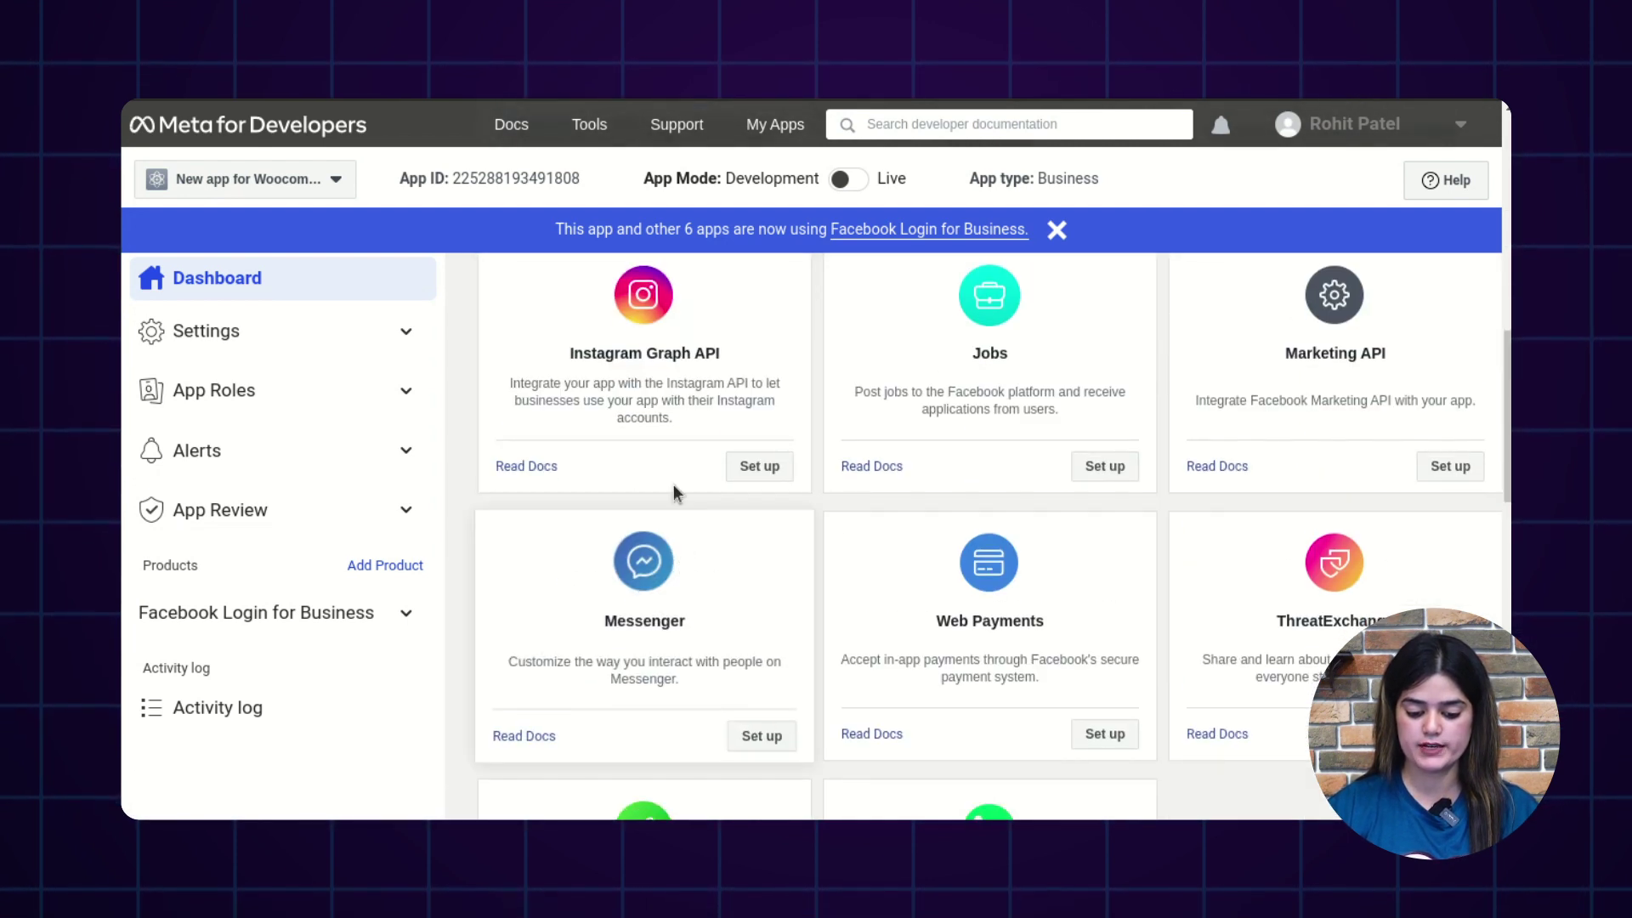
left_click_drag(722, 353, 527, 355)
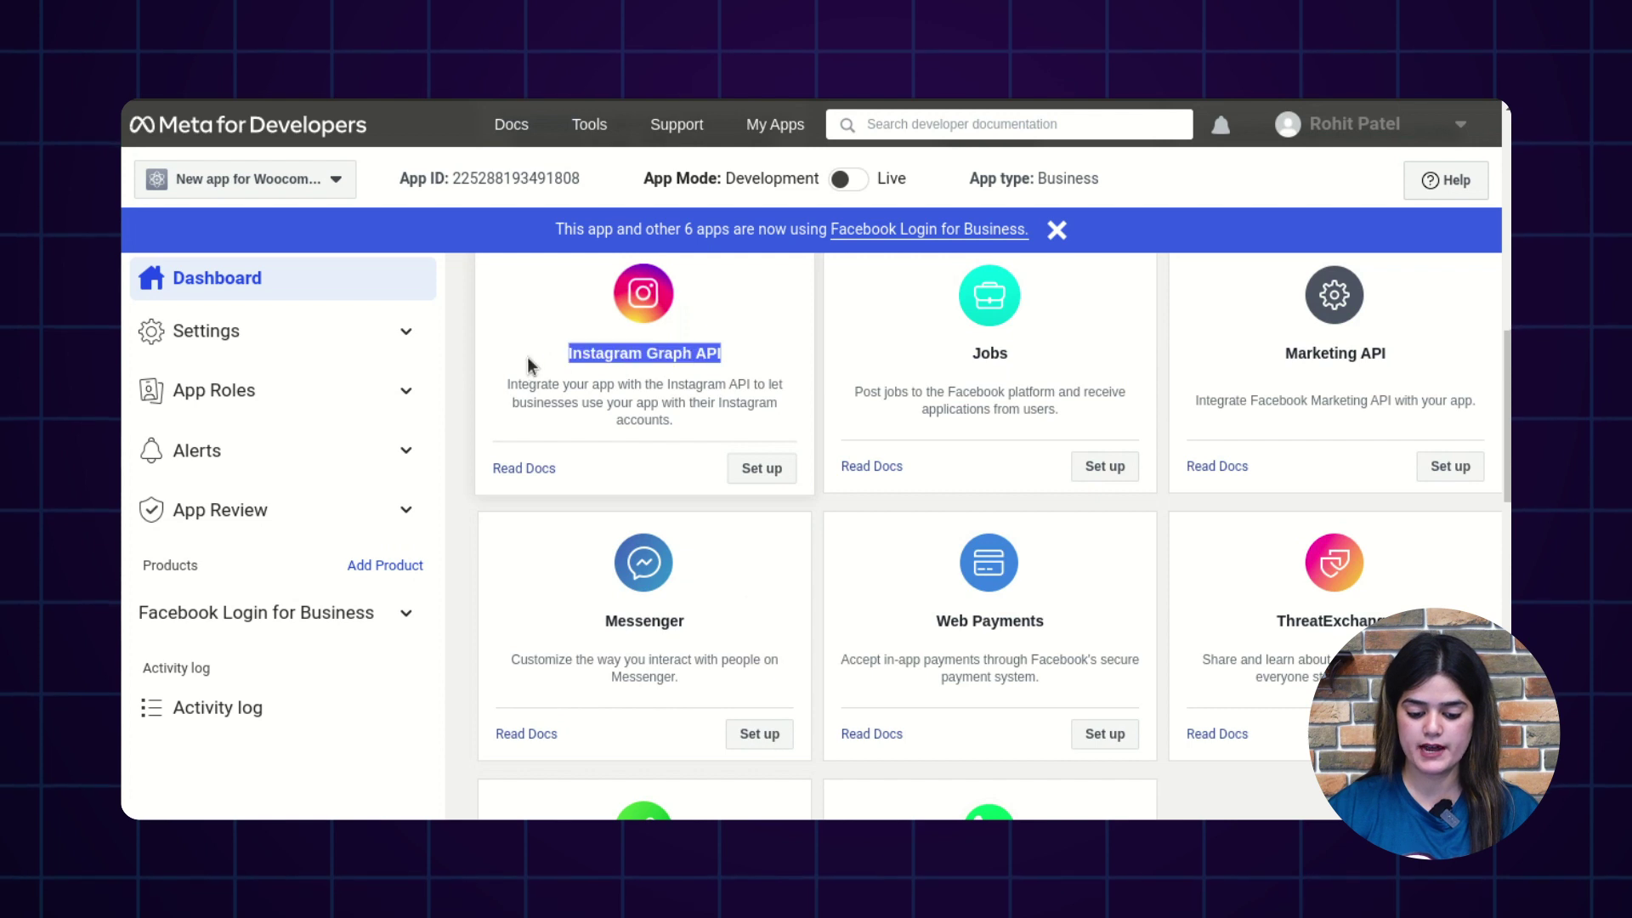
left_click(761, 476)
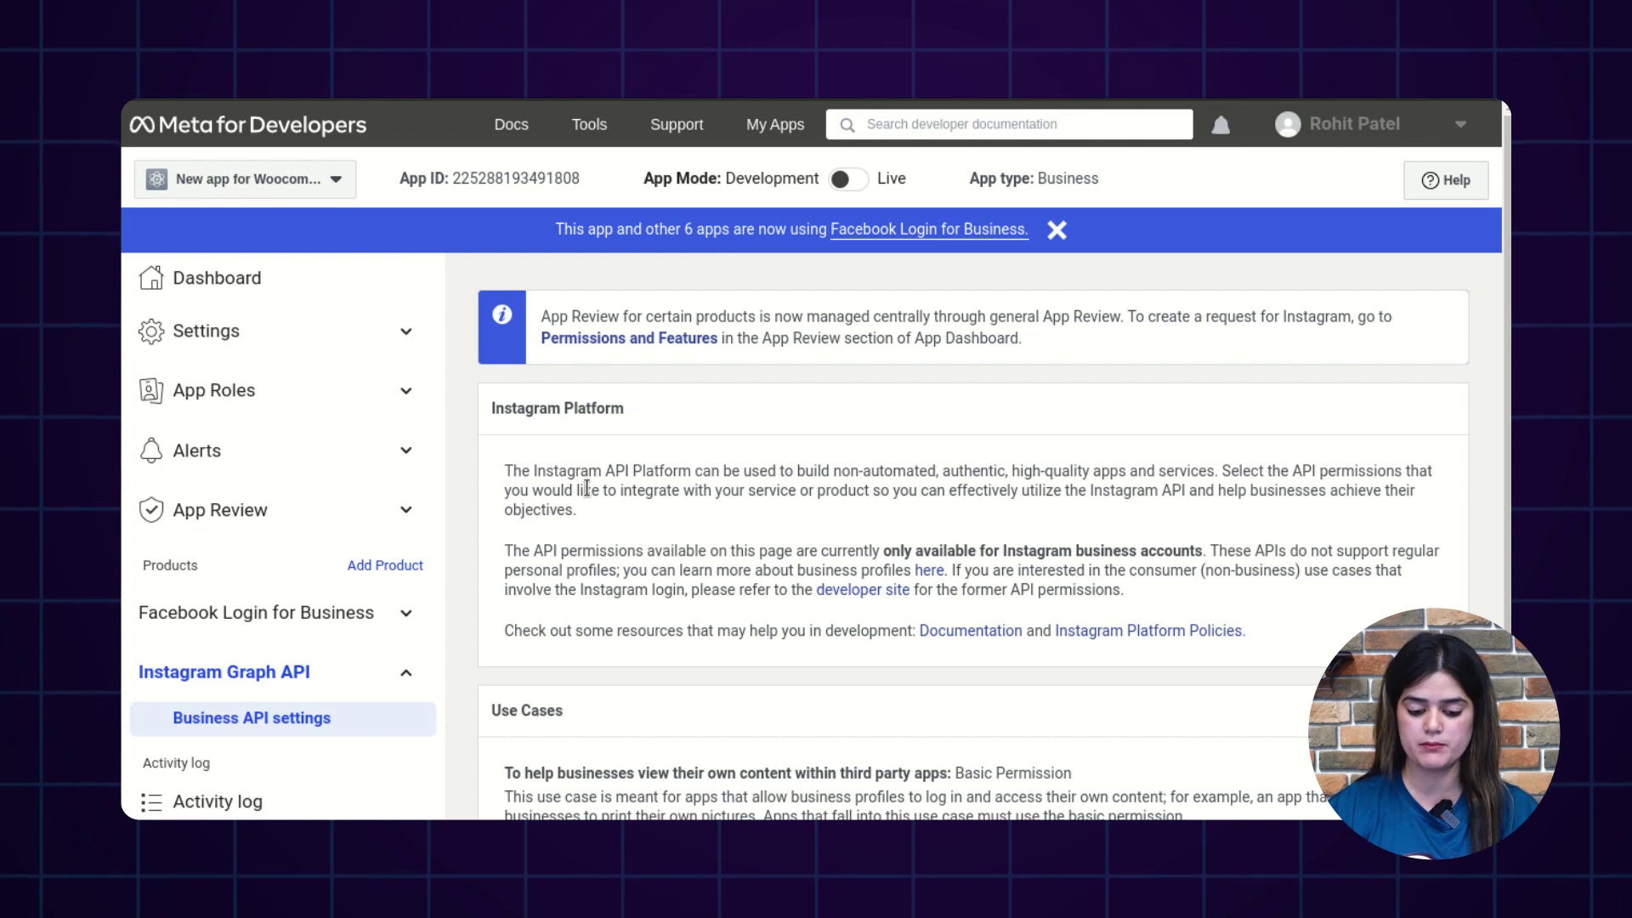
- Review the Instagram Graph API settings page and examine the app's Permissions and Features list, including Instagram Public Content Access
scroll(587, 487, "down", 2)
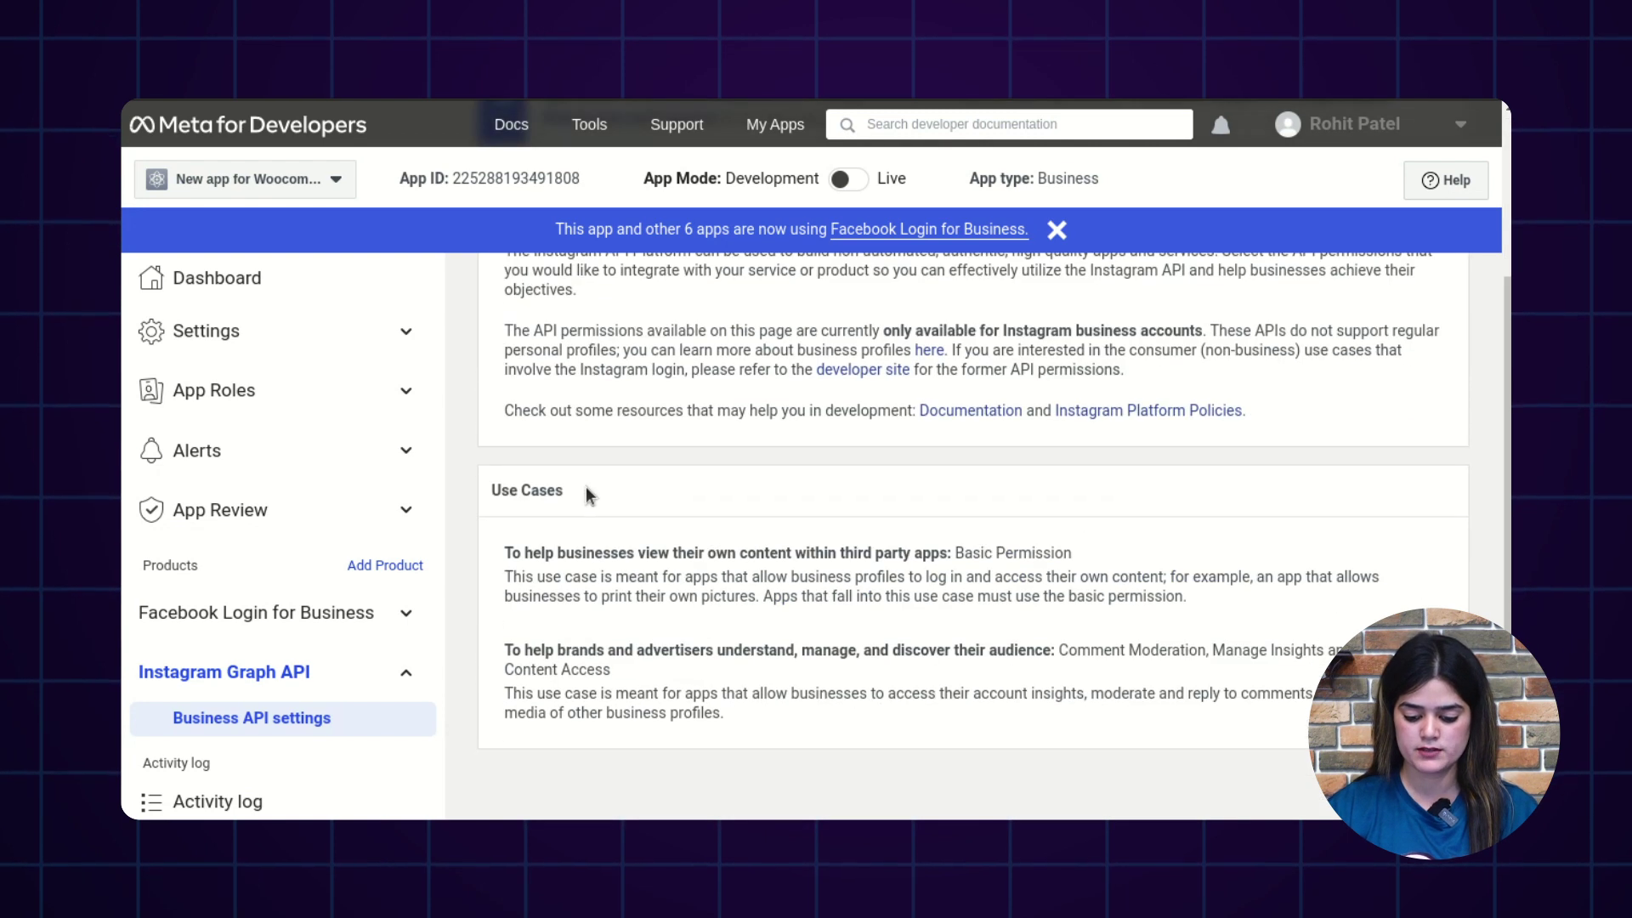
scroll(584, 486, "up", 2)
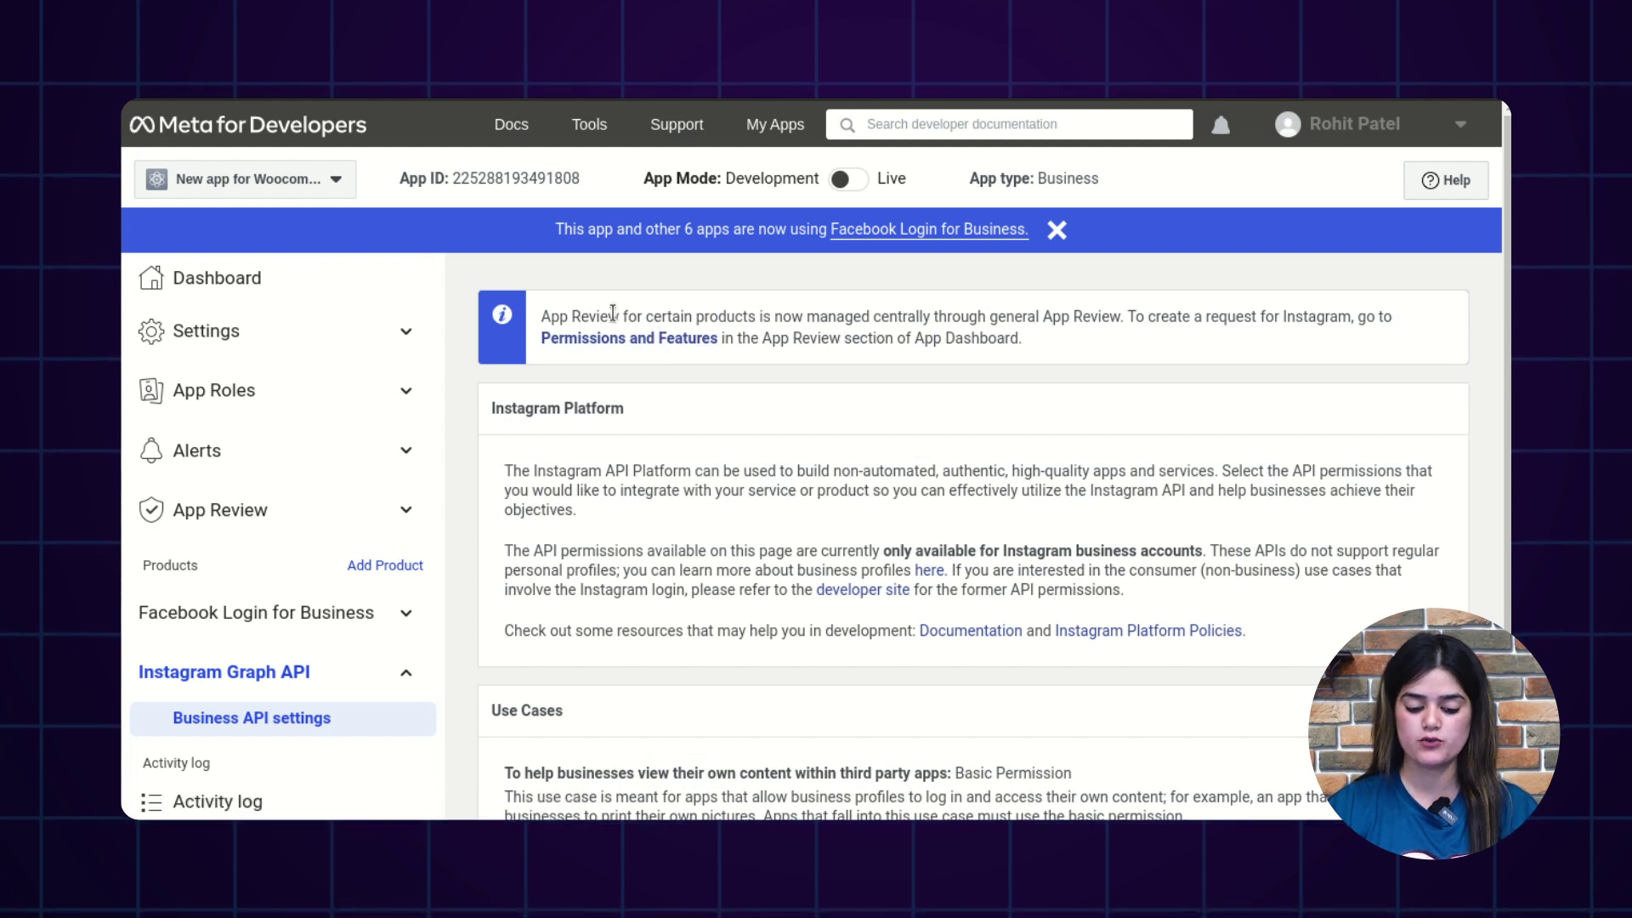
left_click(668, 342)
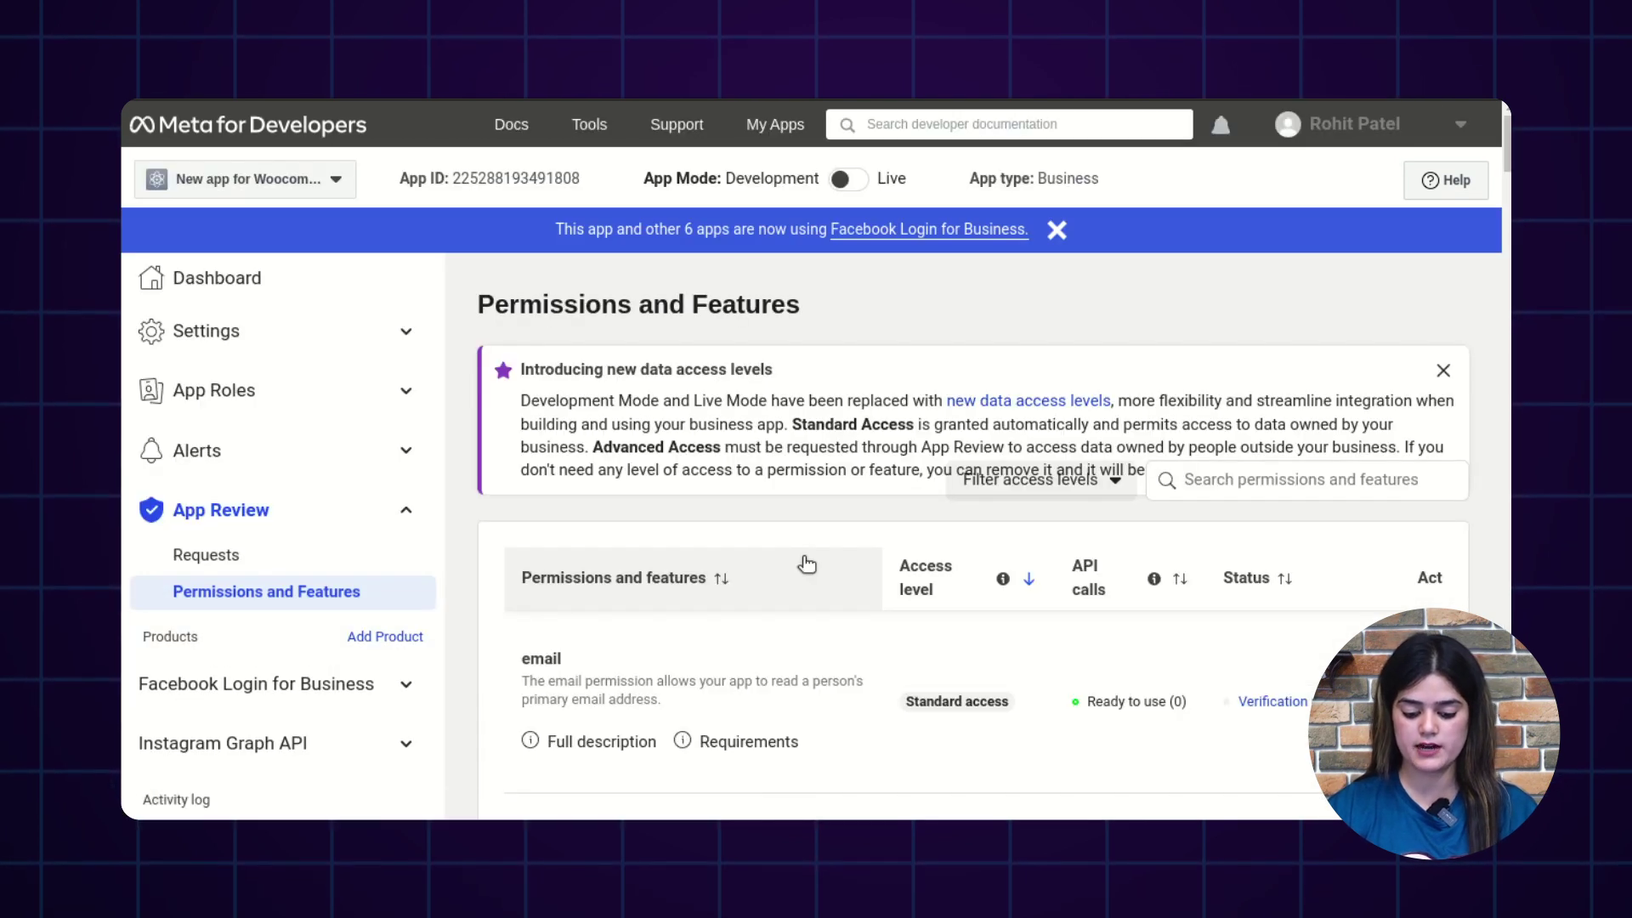
scroll(805, 561, "down", 20)
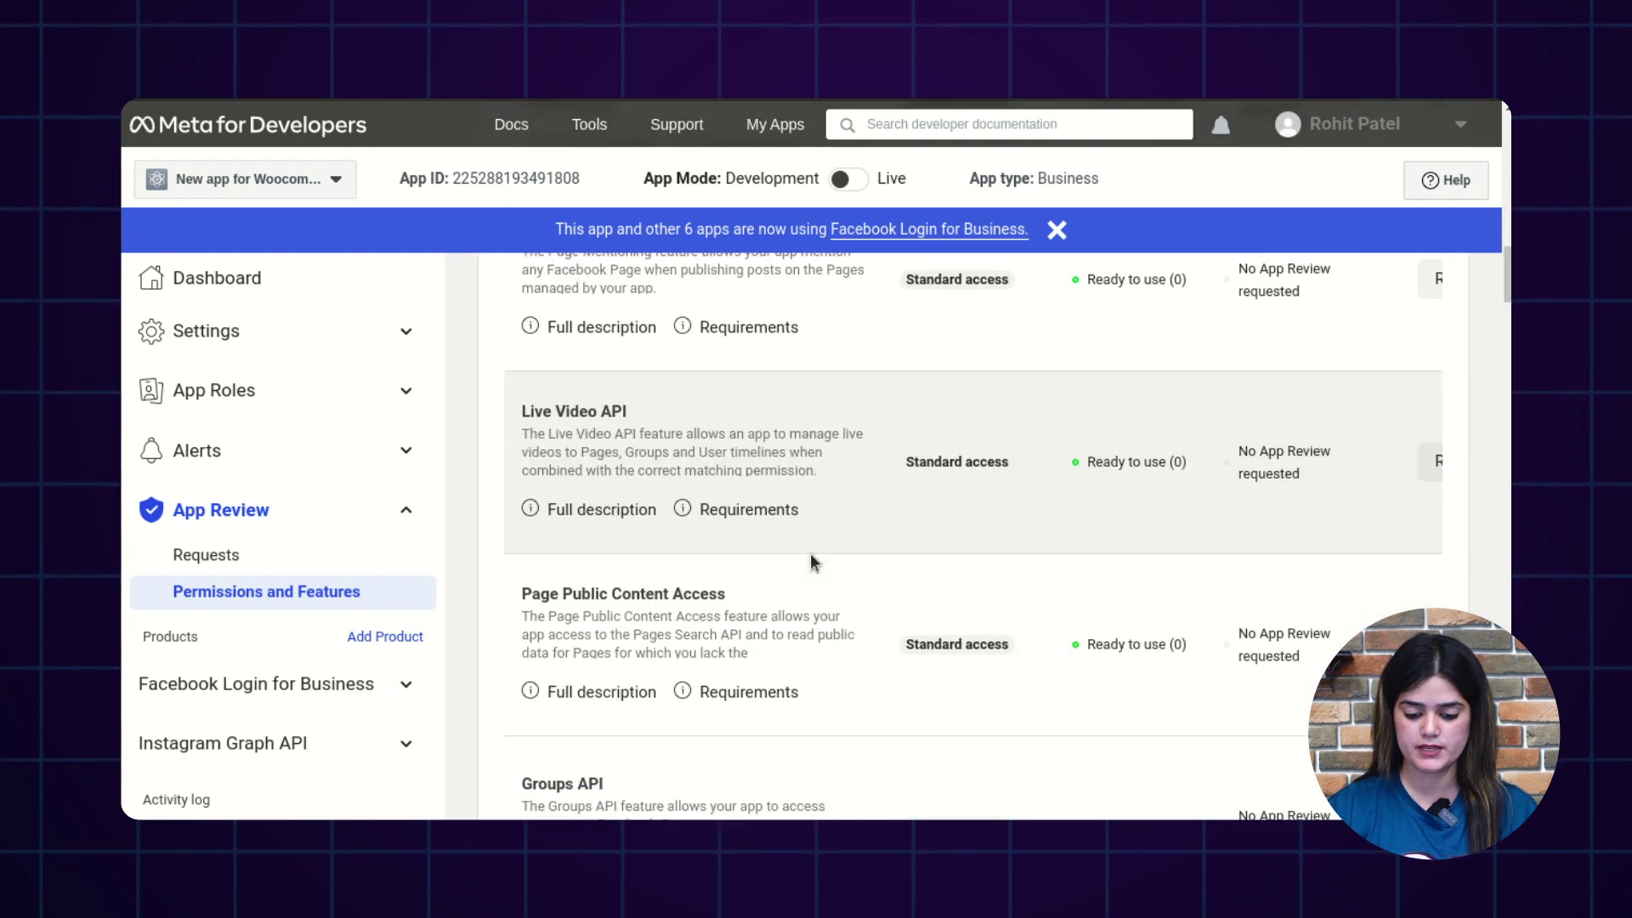
scroll(810, 561, "down", 15)
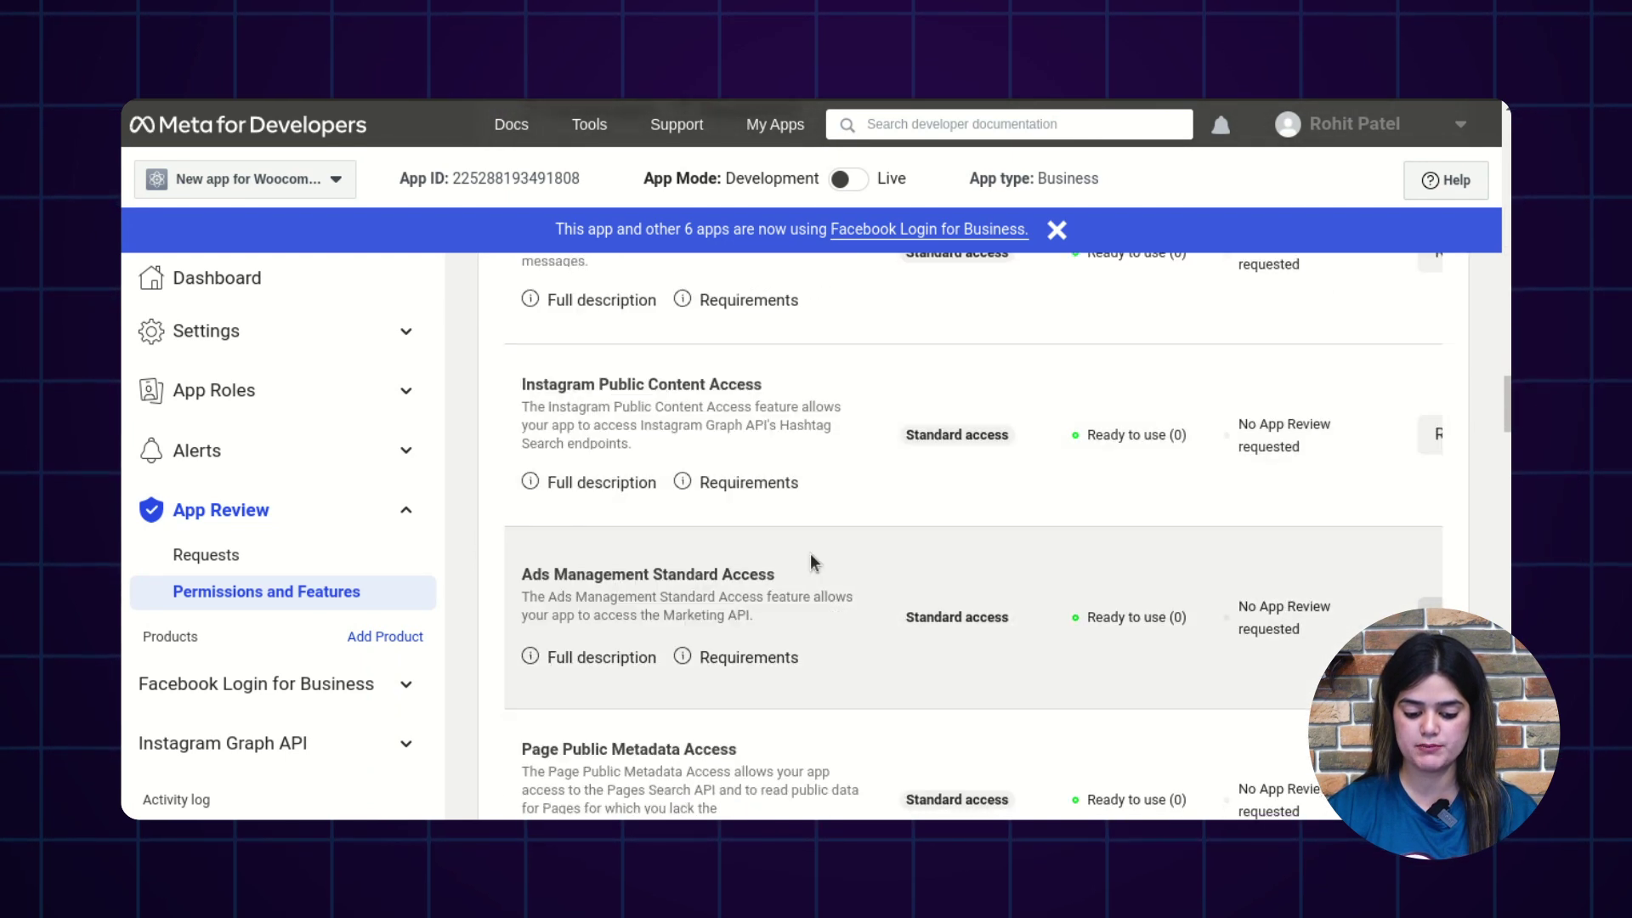
scroll(809, 553, "down", 15)
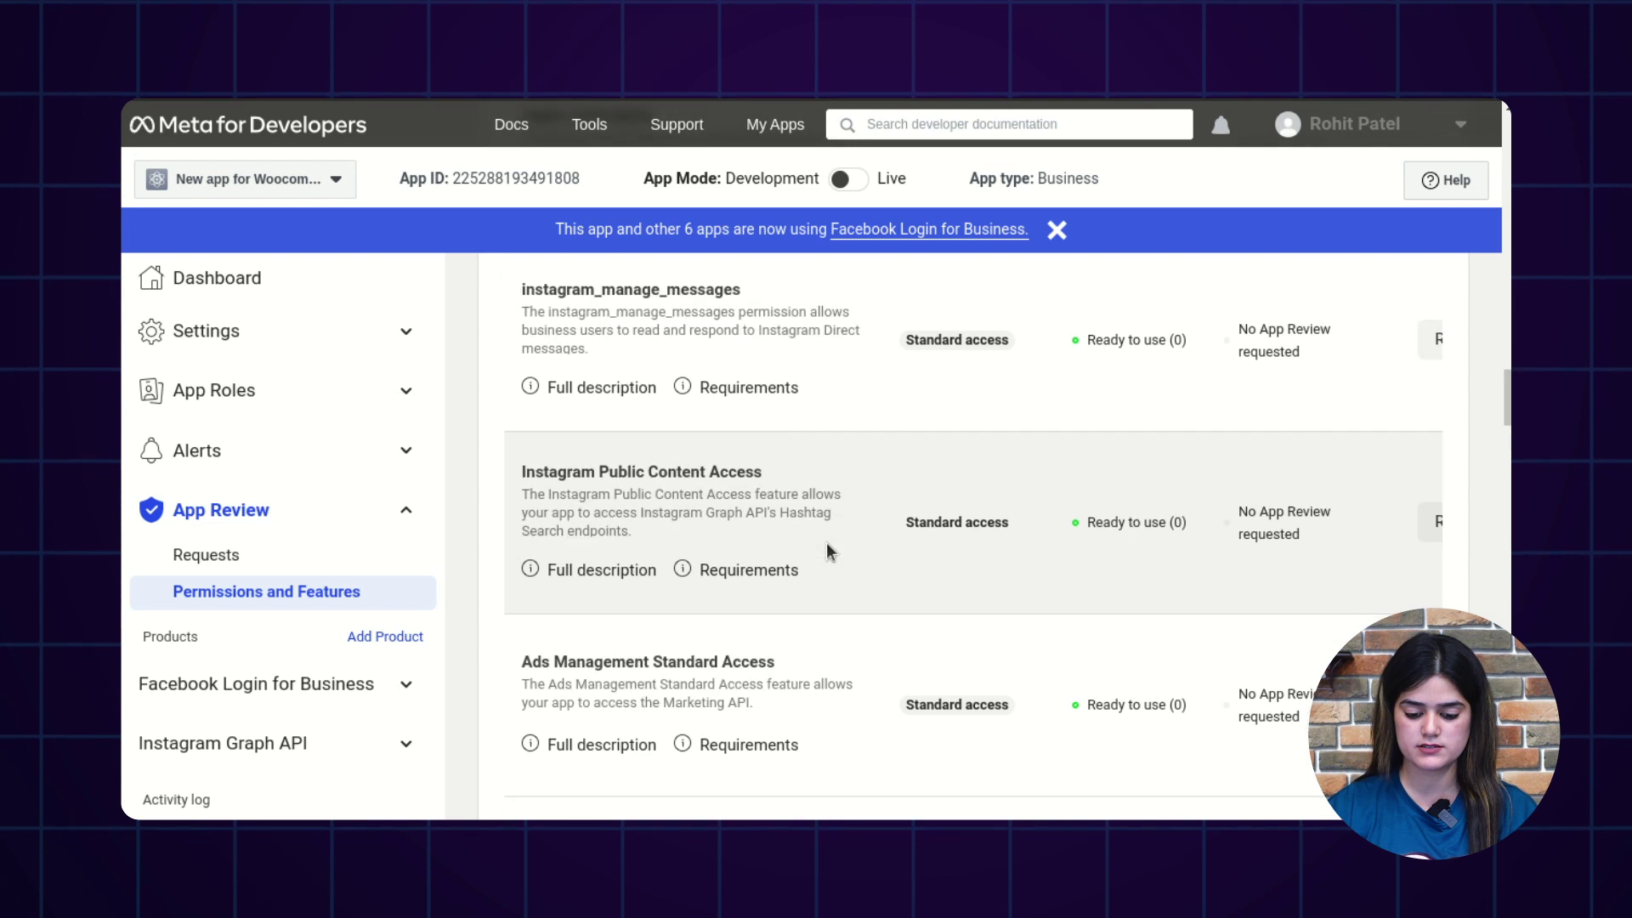
scroll(826, 548, "up", 20)
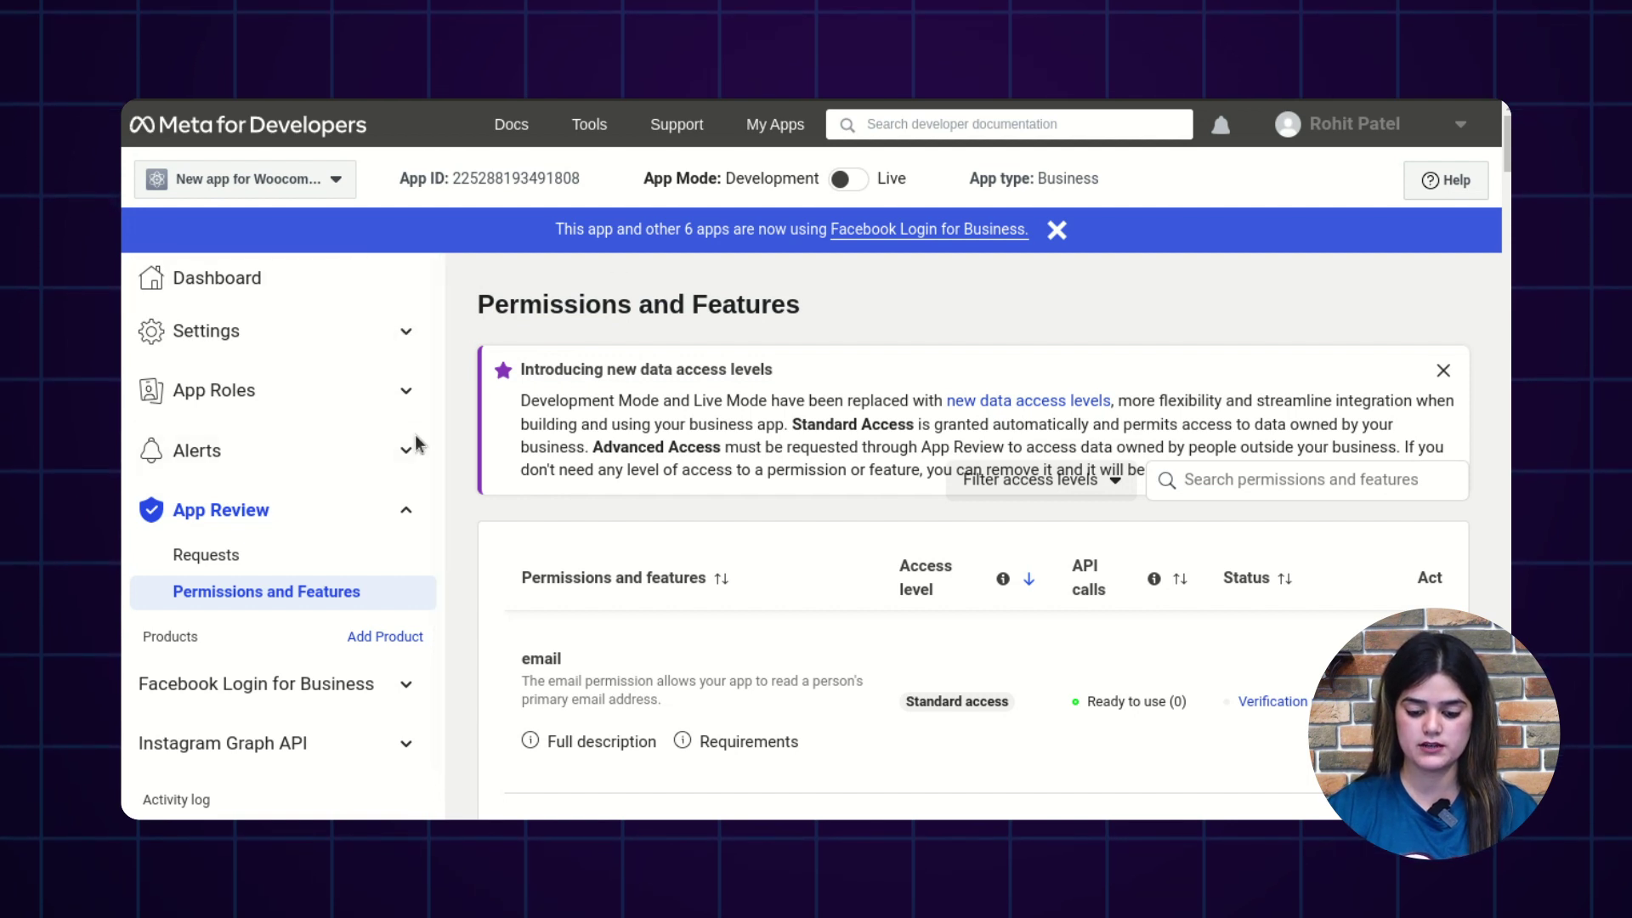
- Open the Meta app's basic settings and locate the App ID and App secret fields
left_click(401, 332)
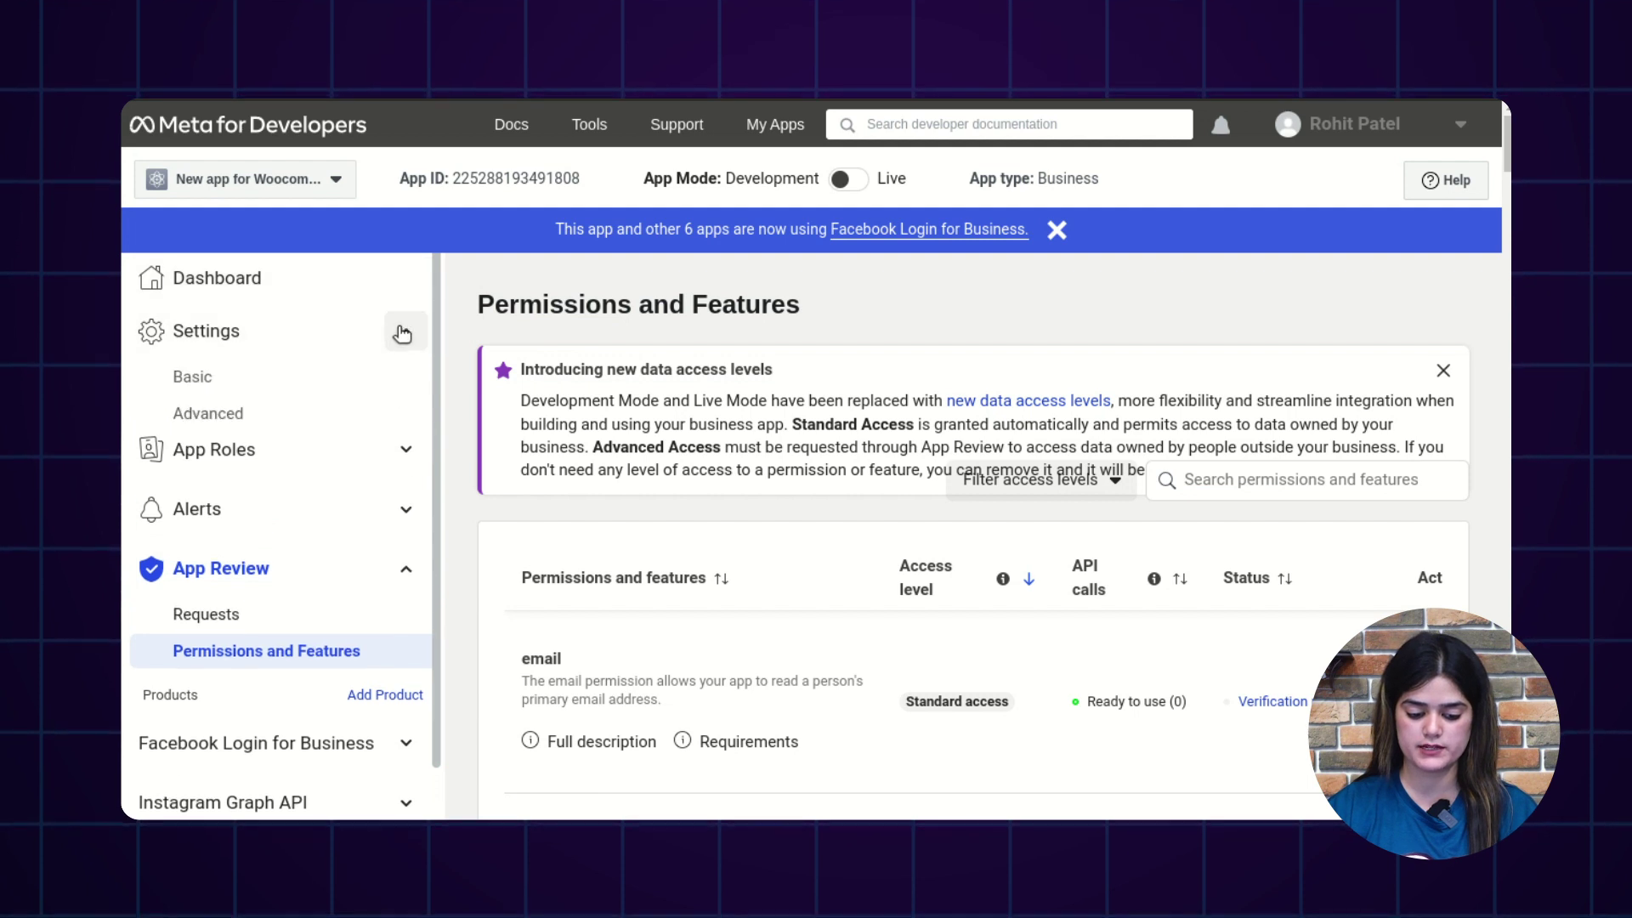
left_click(177, 380)
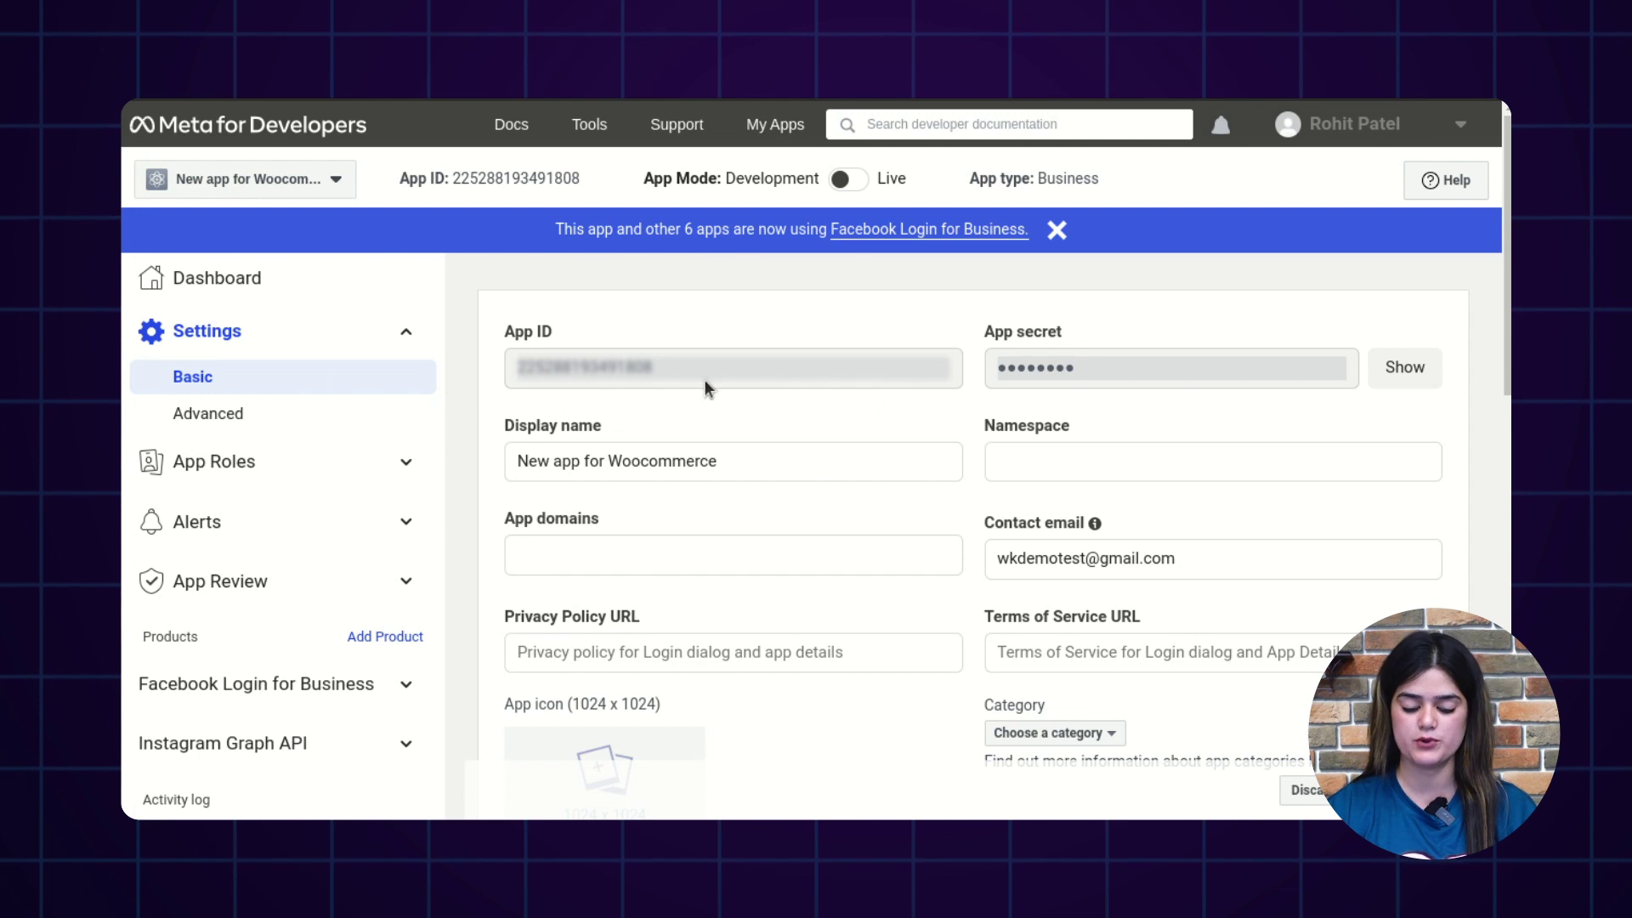
left_click_drag(712, 384, 613, 370)
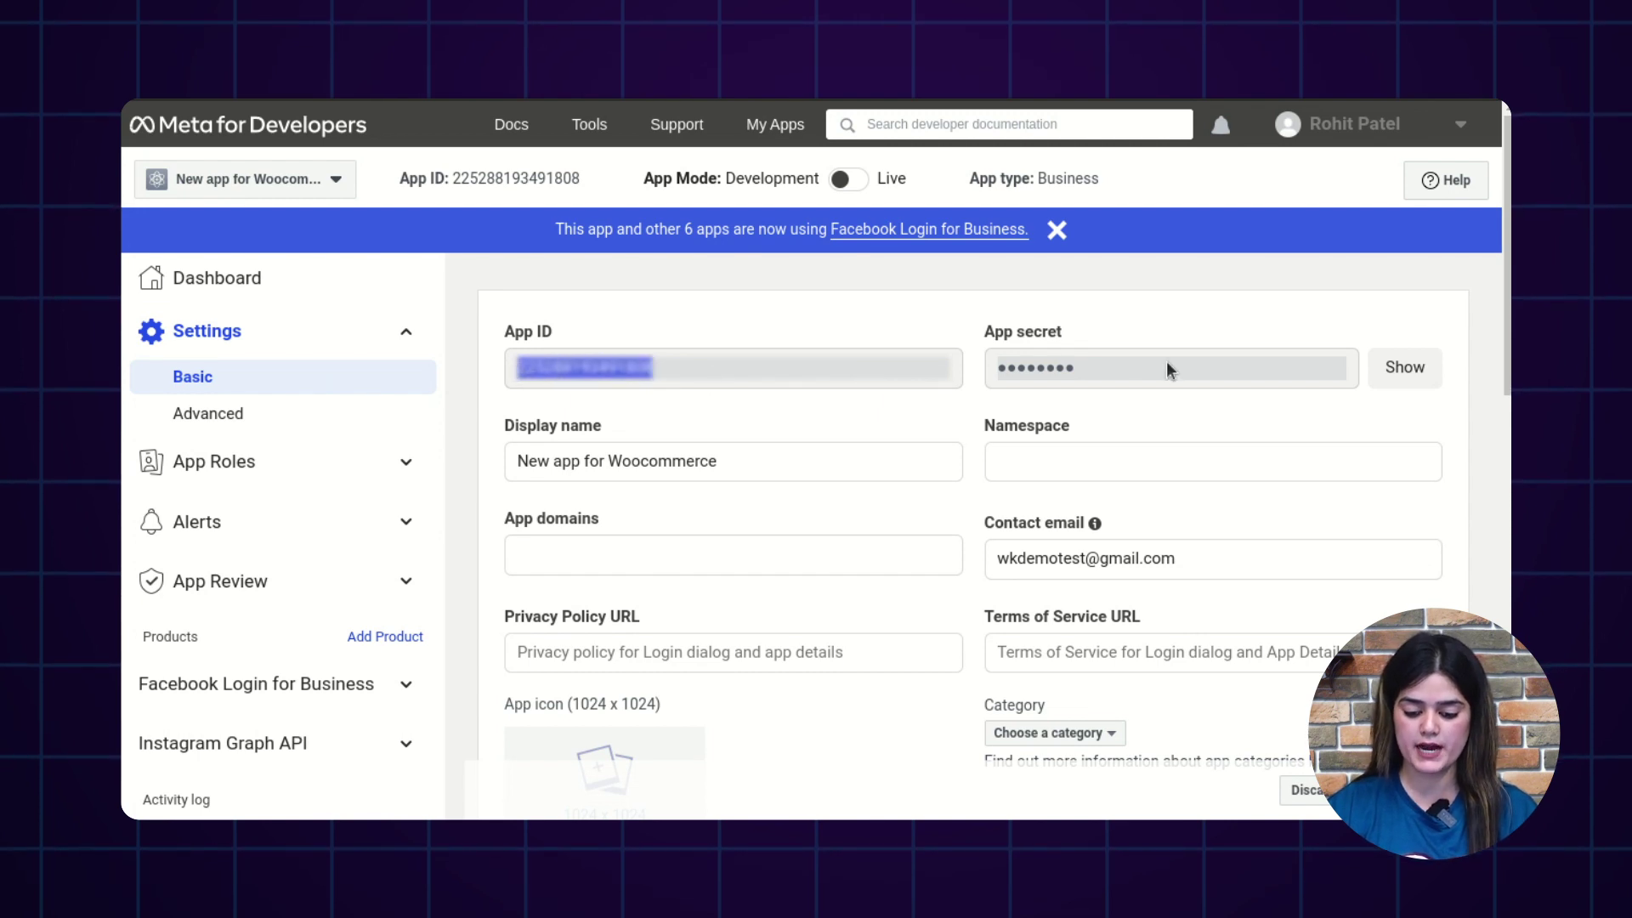
left_click_drag(1169, 368, 964, 380)
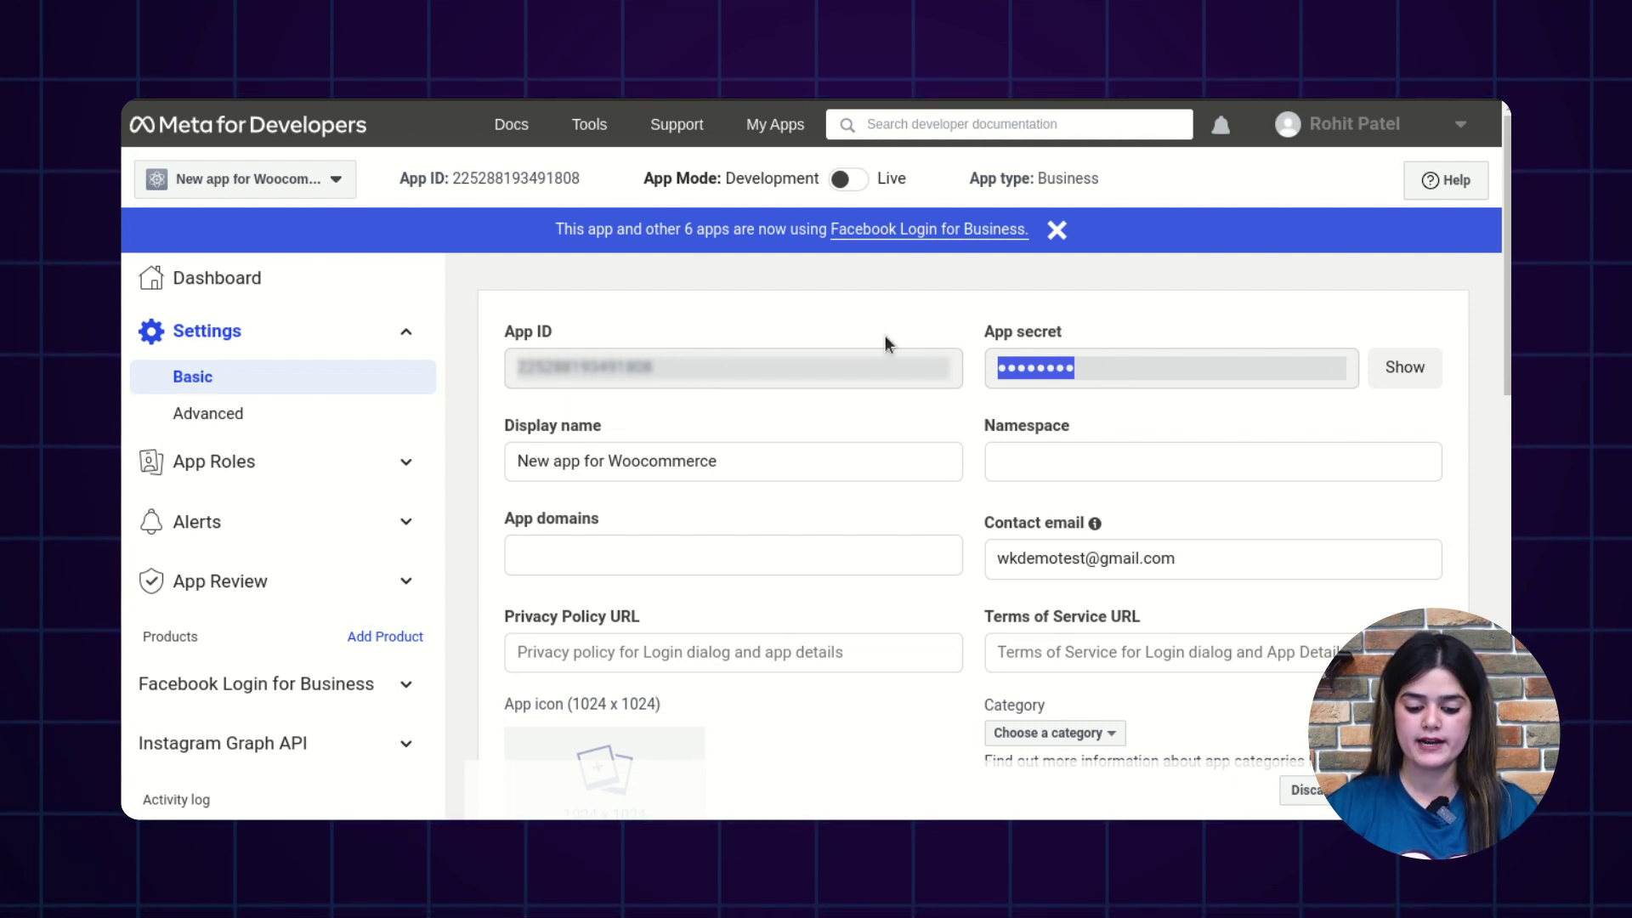
left_click(886, 305)
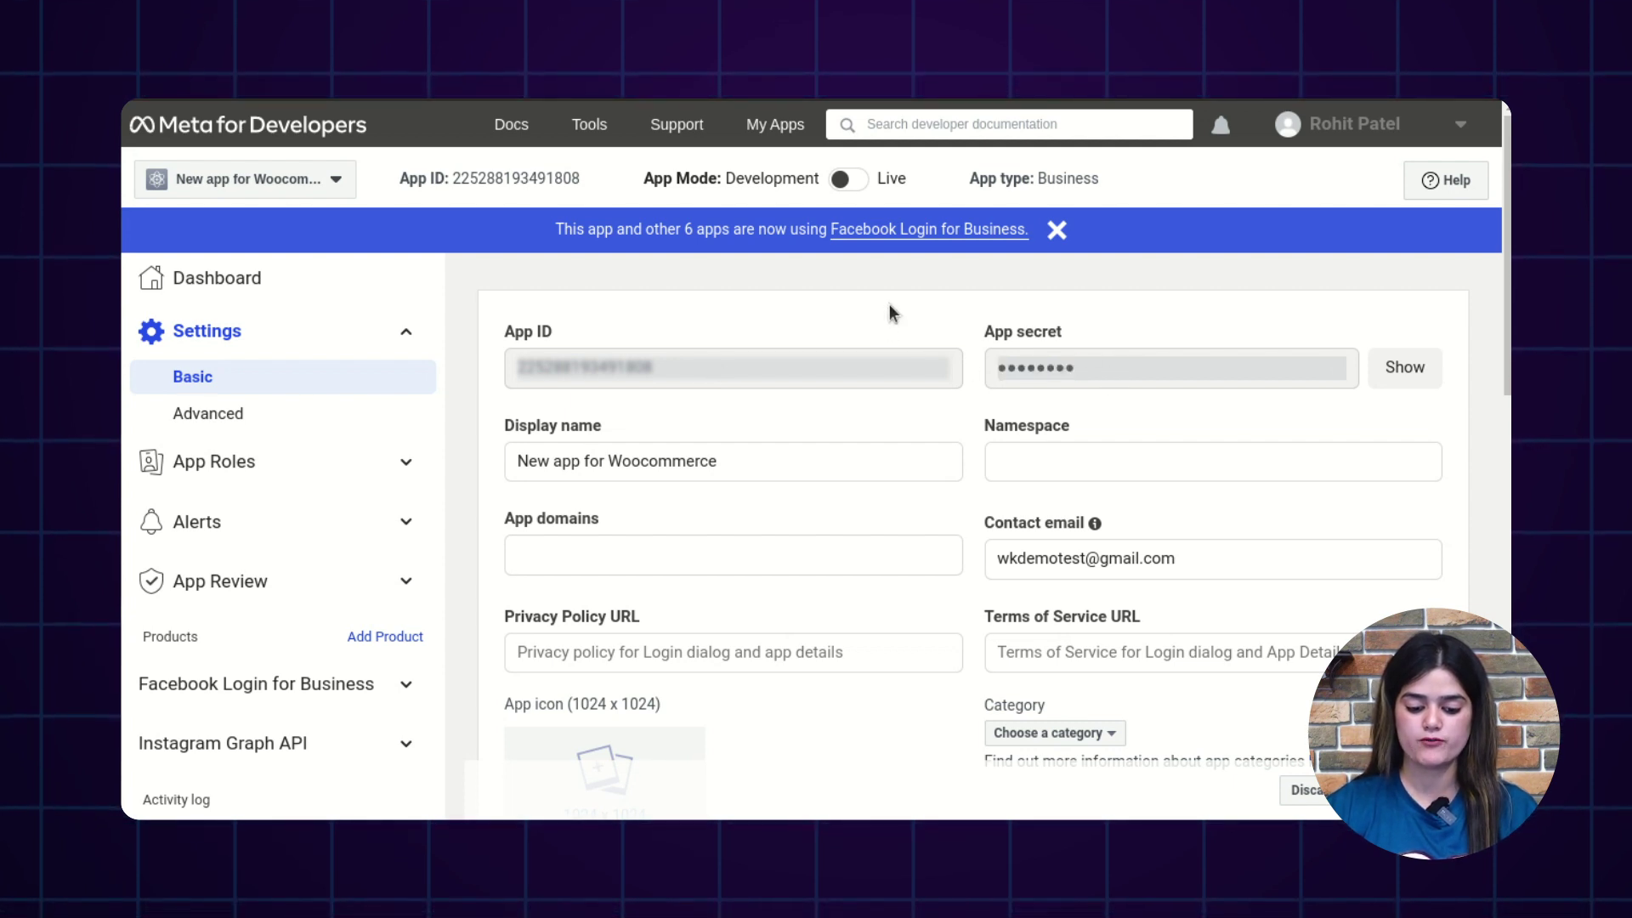
- Switch to the WordPress Instagram Shop Feeds settings and examine the Facebook APP ID, APP Secret Key and Facebook Access Token fields
left_click(623, 119)
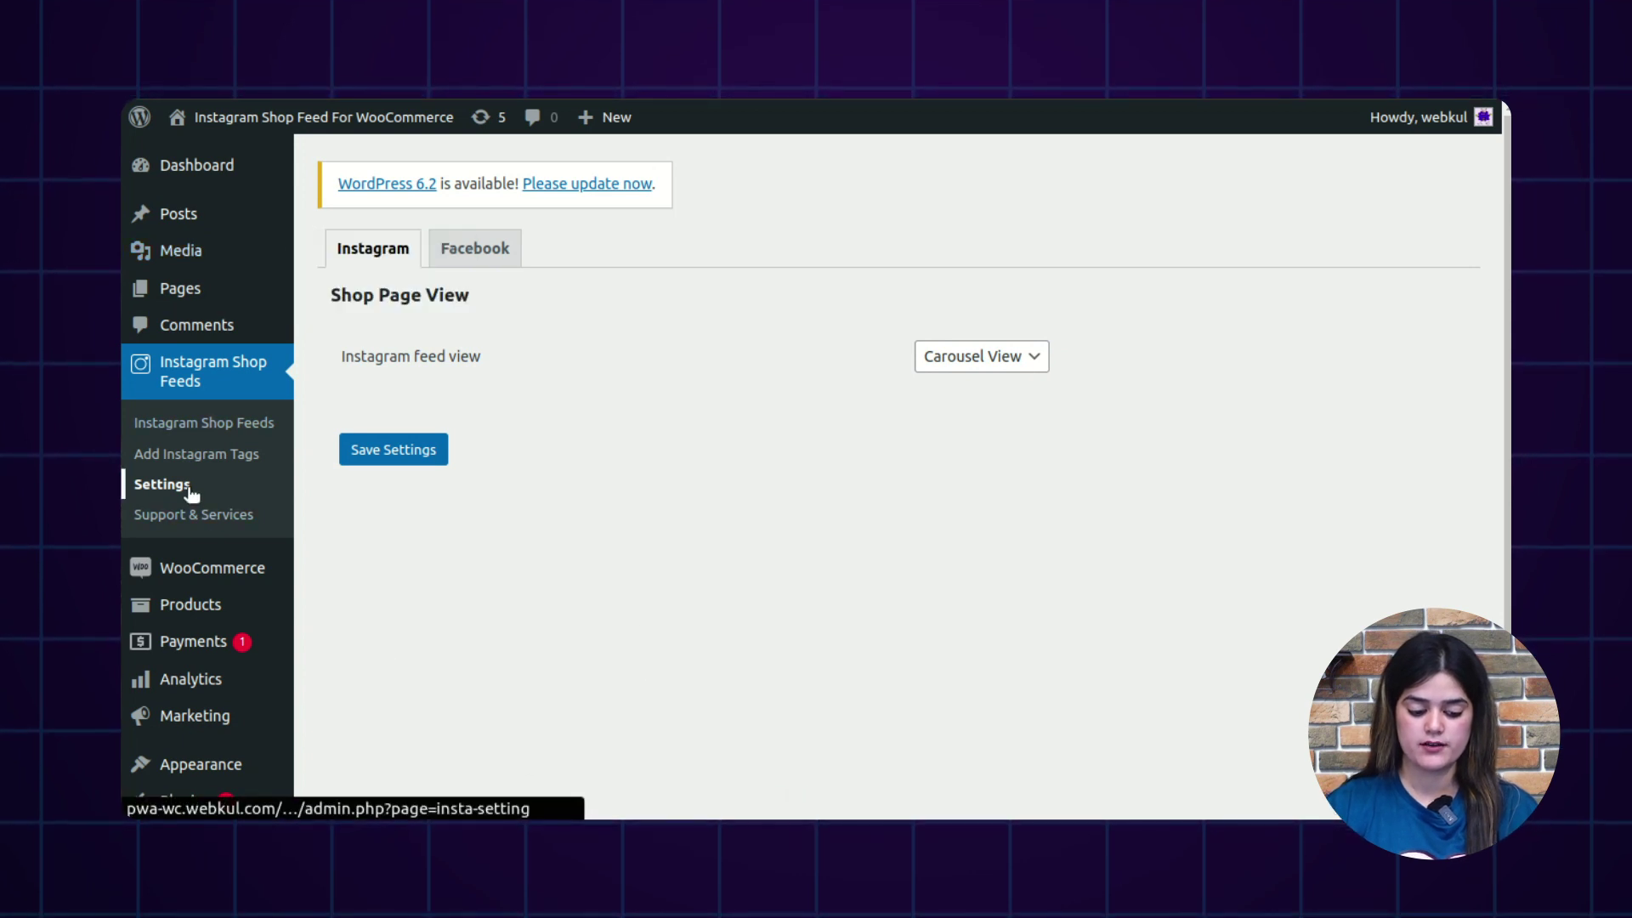
left_click(161, 484)
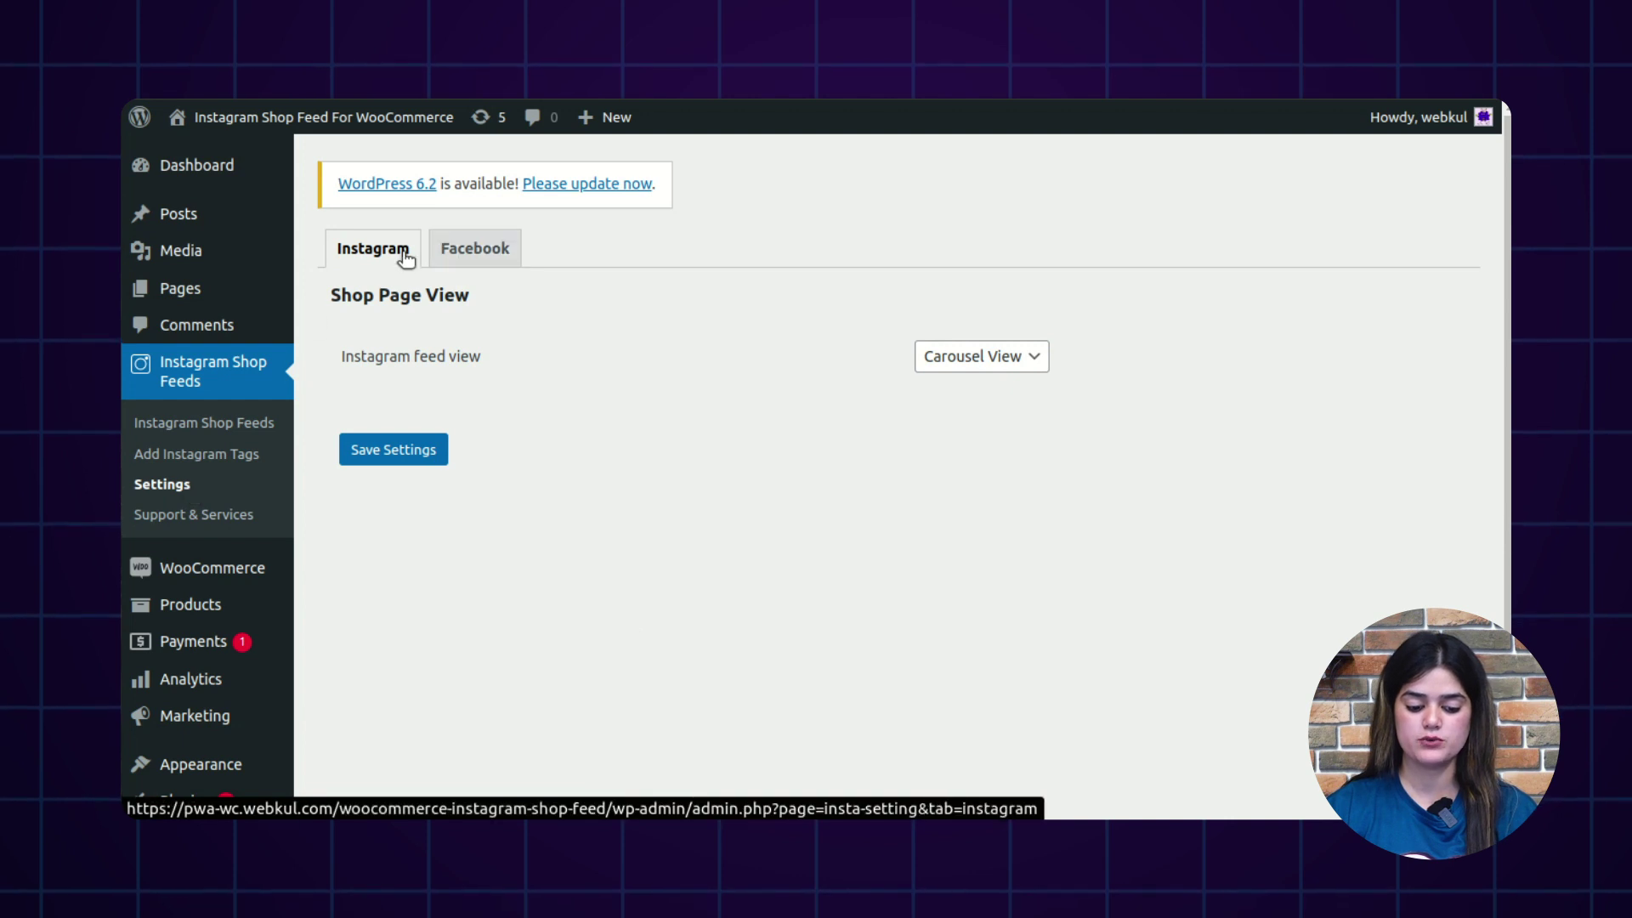
left_click(466, 246)
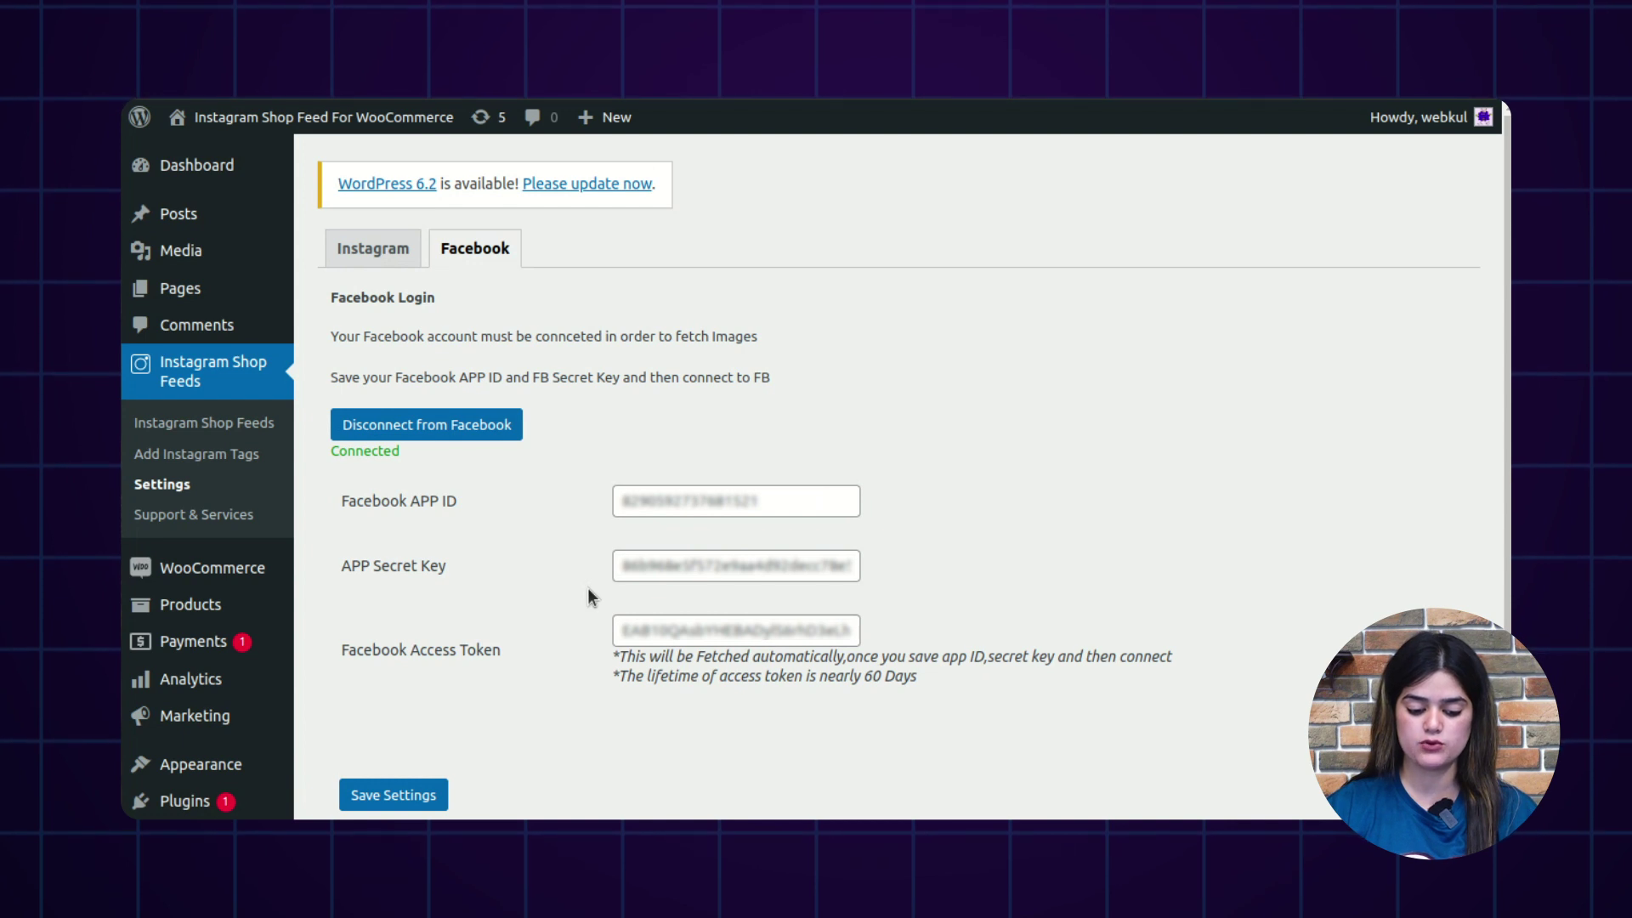
left_click_drag(805, 510, 603, 510)
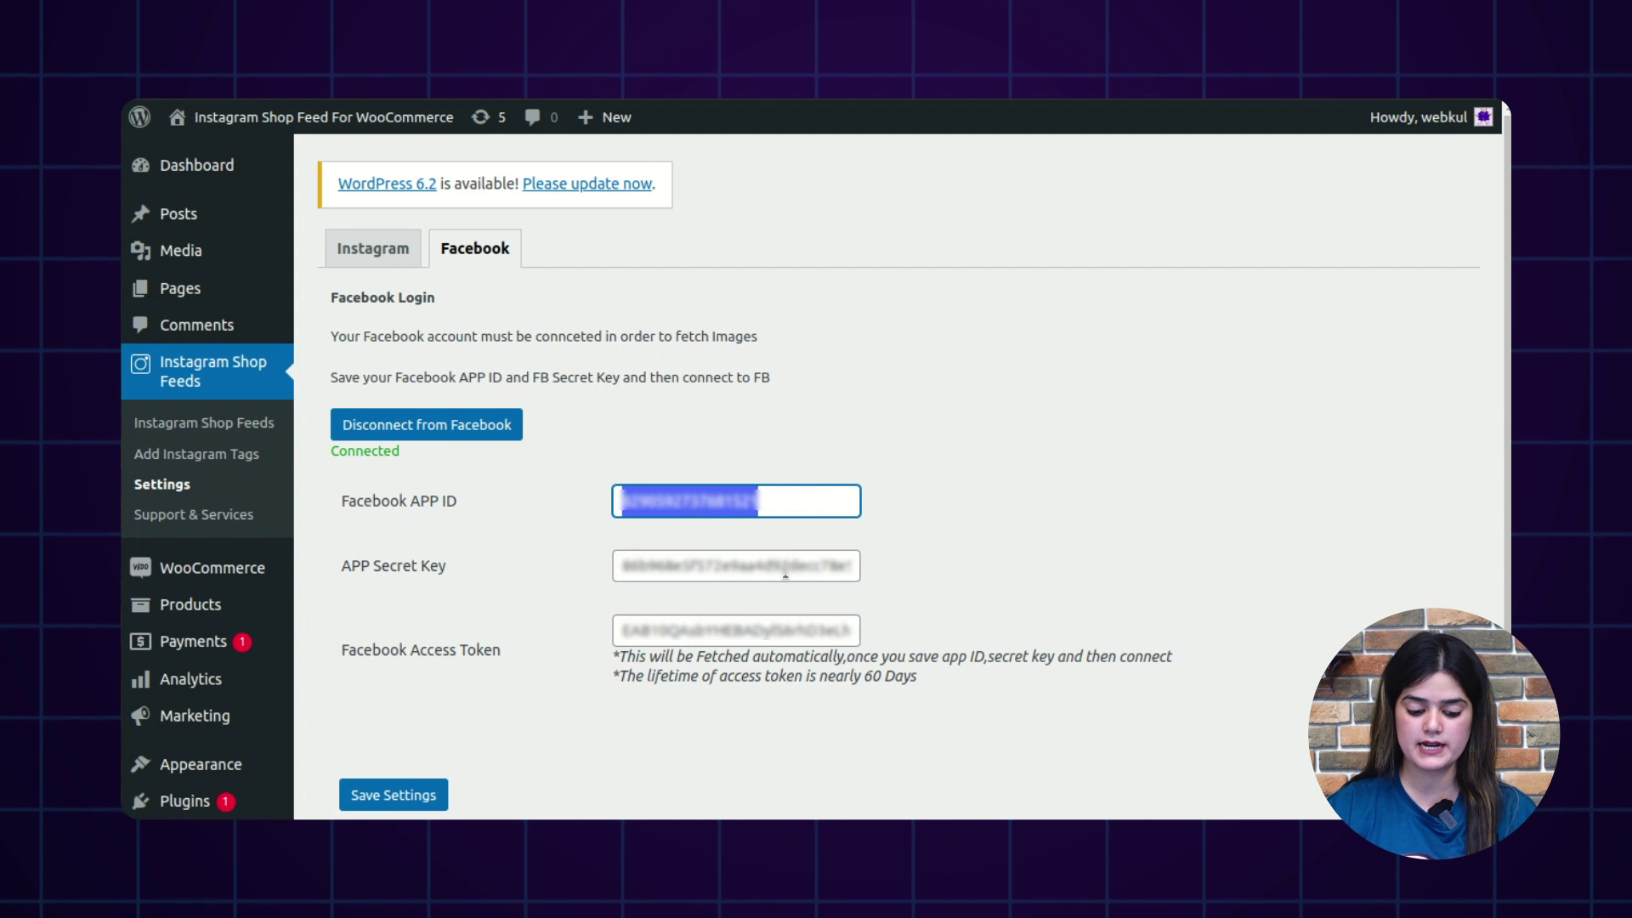
left_click_drag(788, 566, 648, 571)
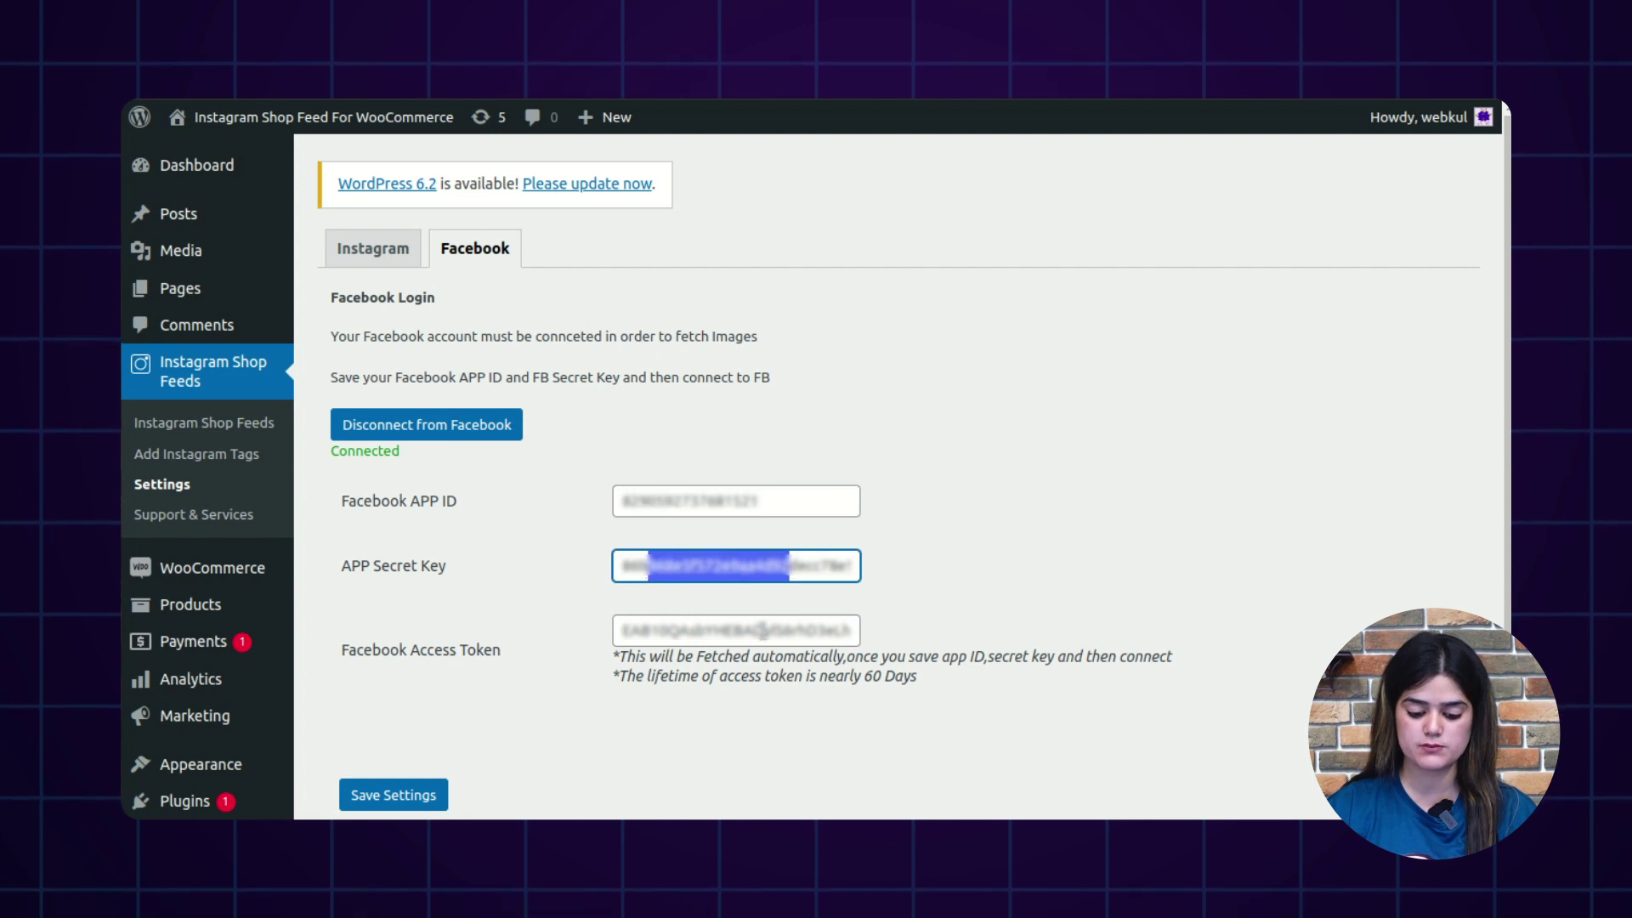
left_click_drag(824, 637, 709, 638)
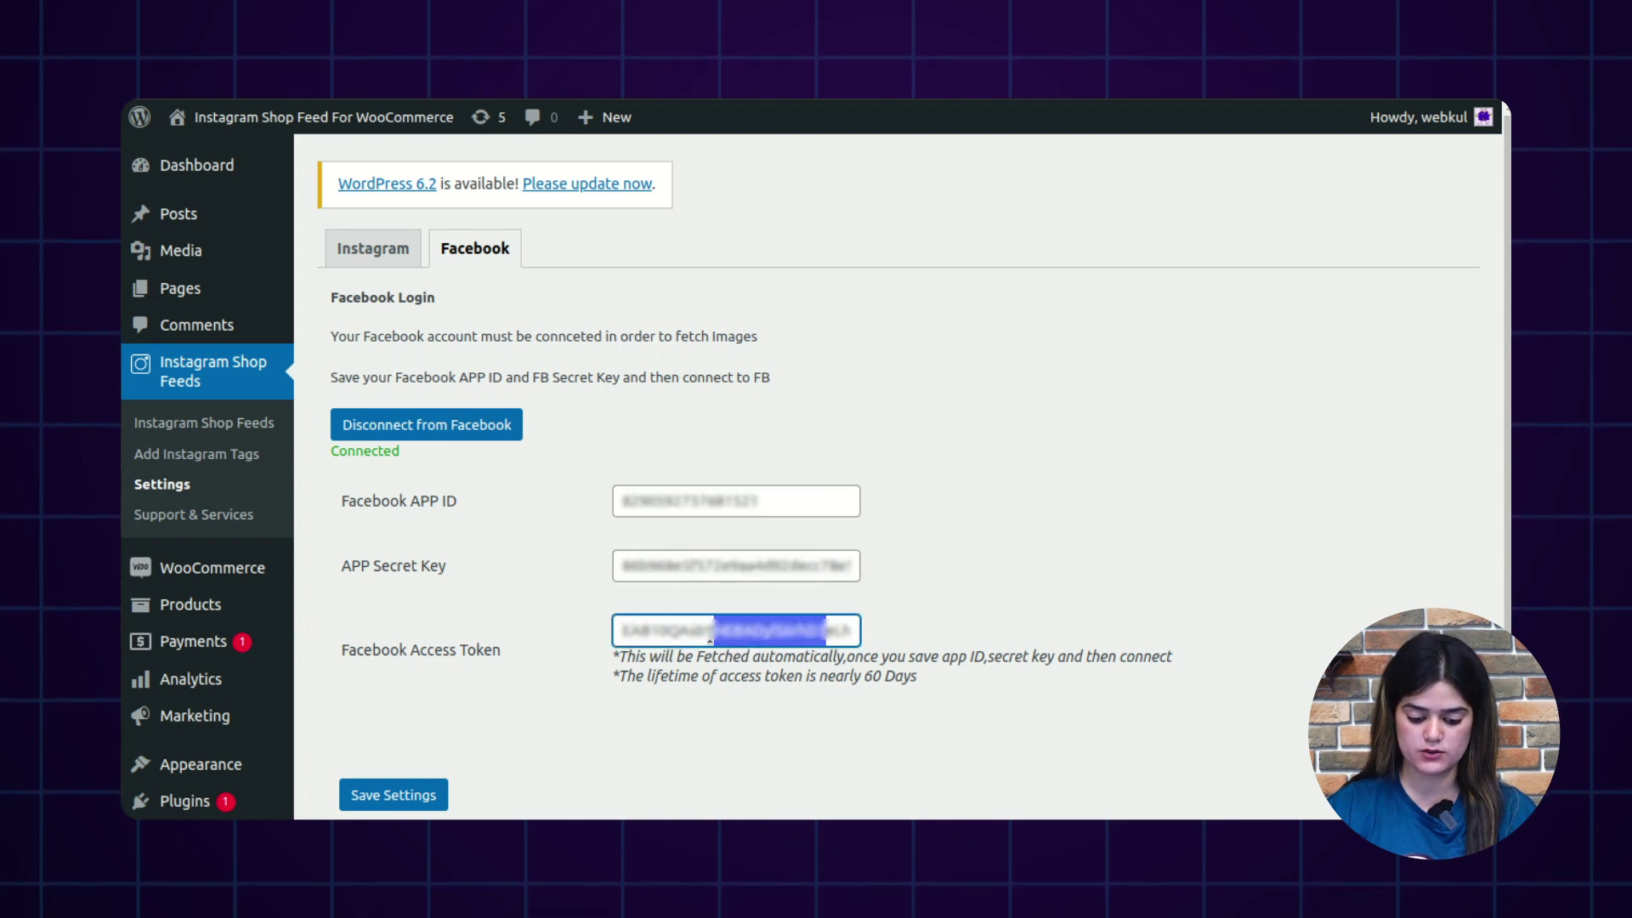
- Return to the Meta app's basic settings and highlight the App ID and App secret needed for the plugin
left_click(1141, 472)
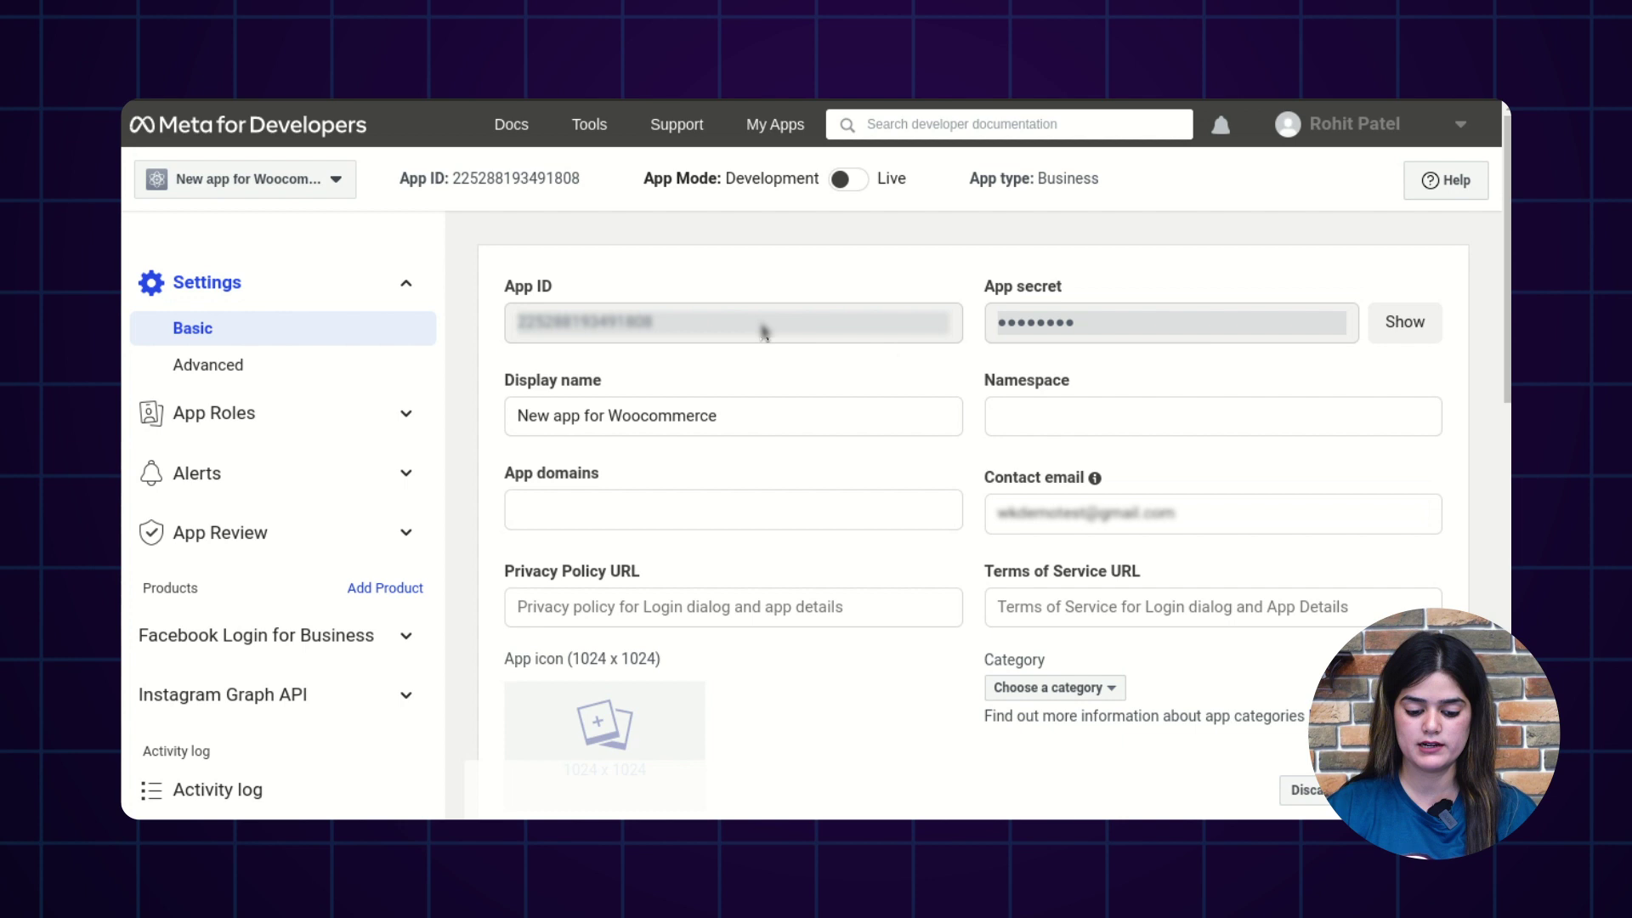
left_click_drag(761, 328, 510, 323)
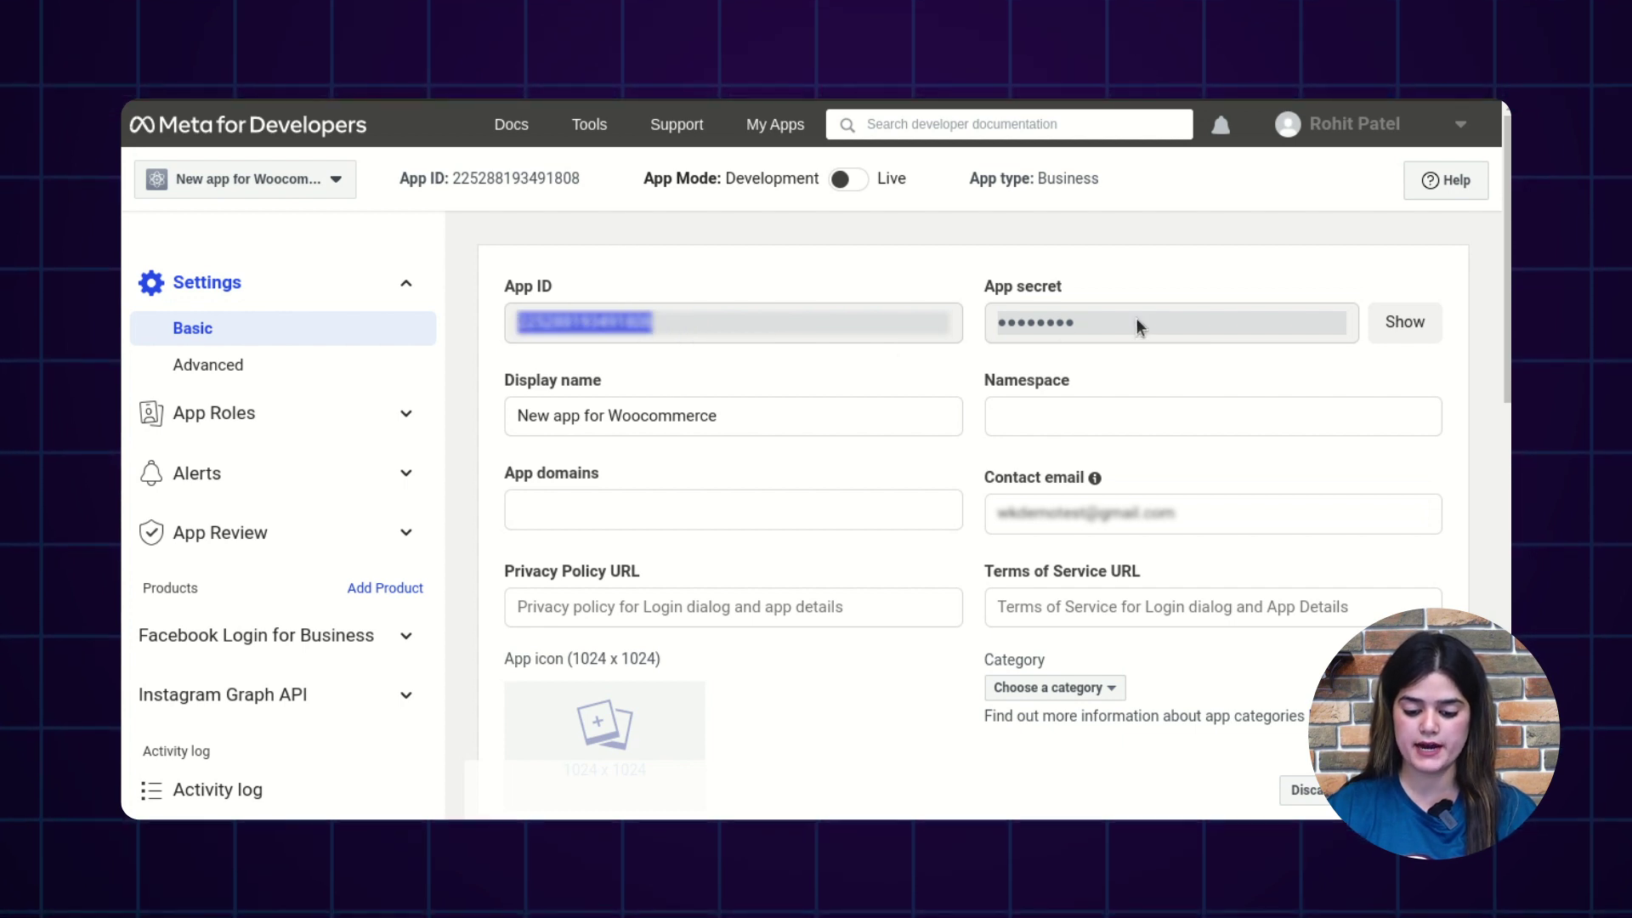
left_click_drag(1136, 318, 966, 322)
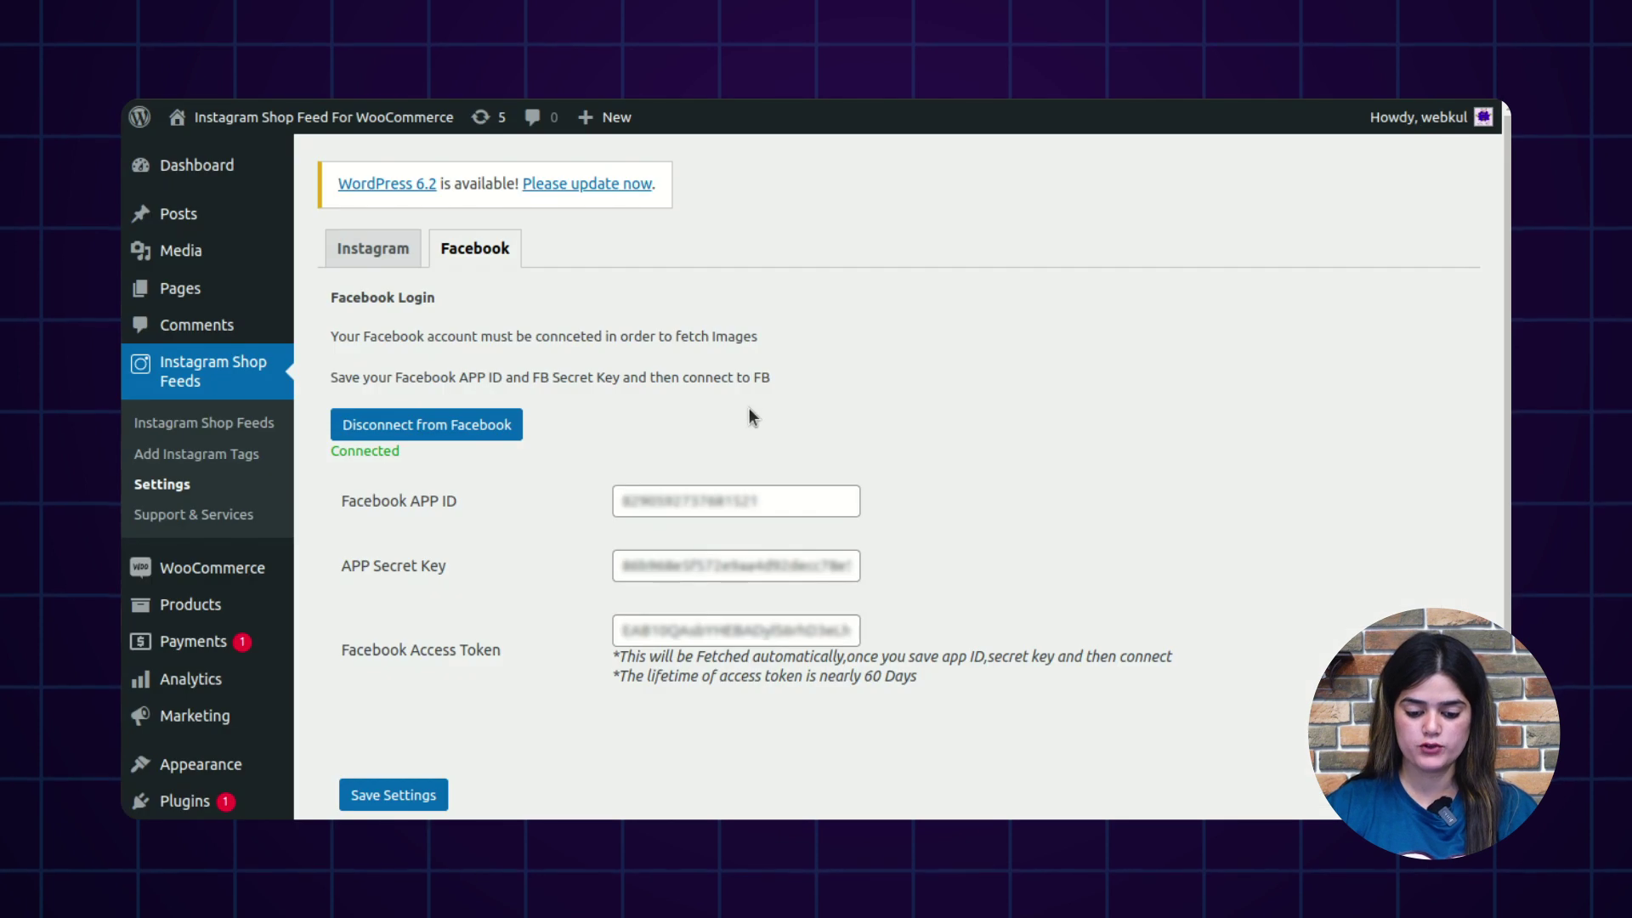
- Switch back to the WordPress plugin's Facebook settings, check the APP ID and APP Secret Key fields, and save the settings
scroll(749, 411, "down", 1)
scroll(749, 414, "down", 1)
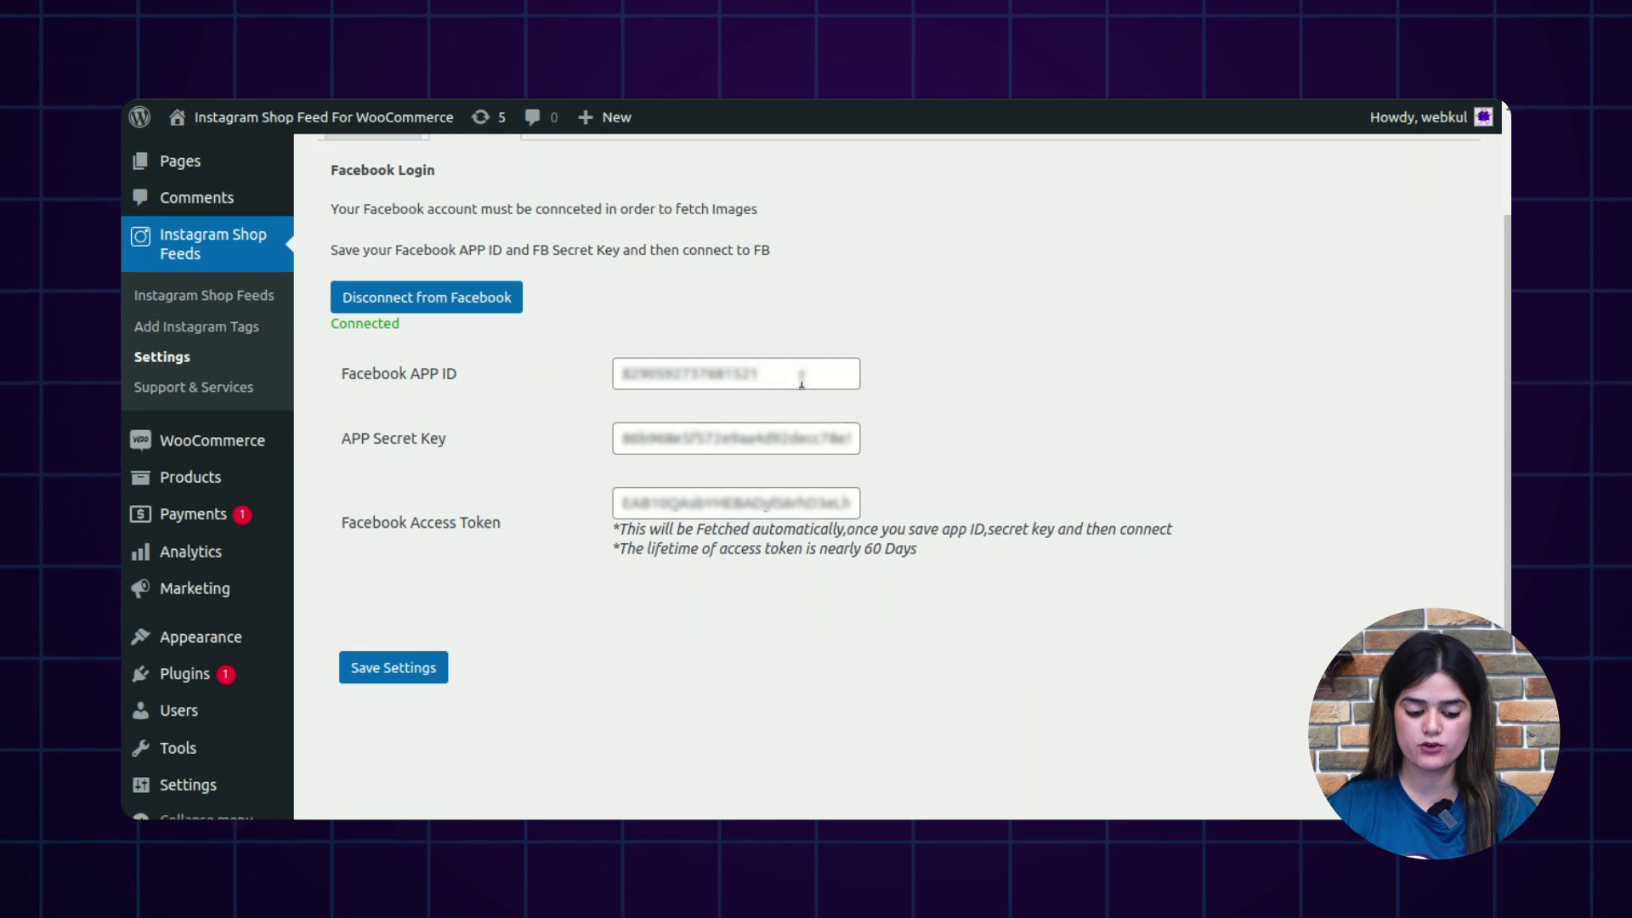
scroll(801, 380, "up", 2)
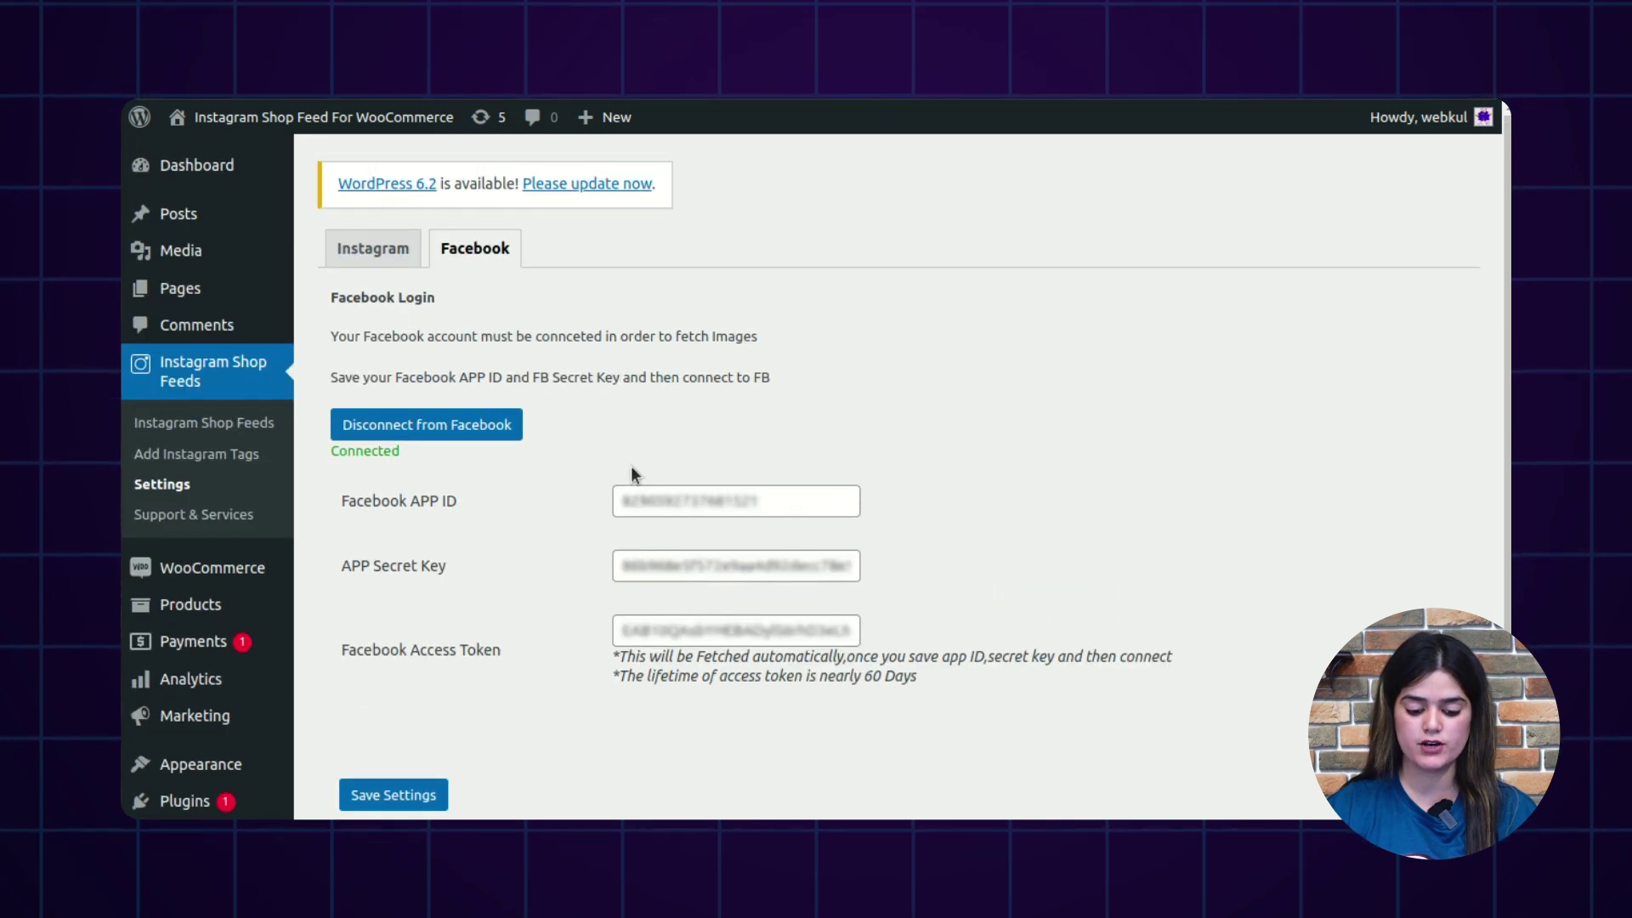
scroll(636, 472, "down", 3)
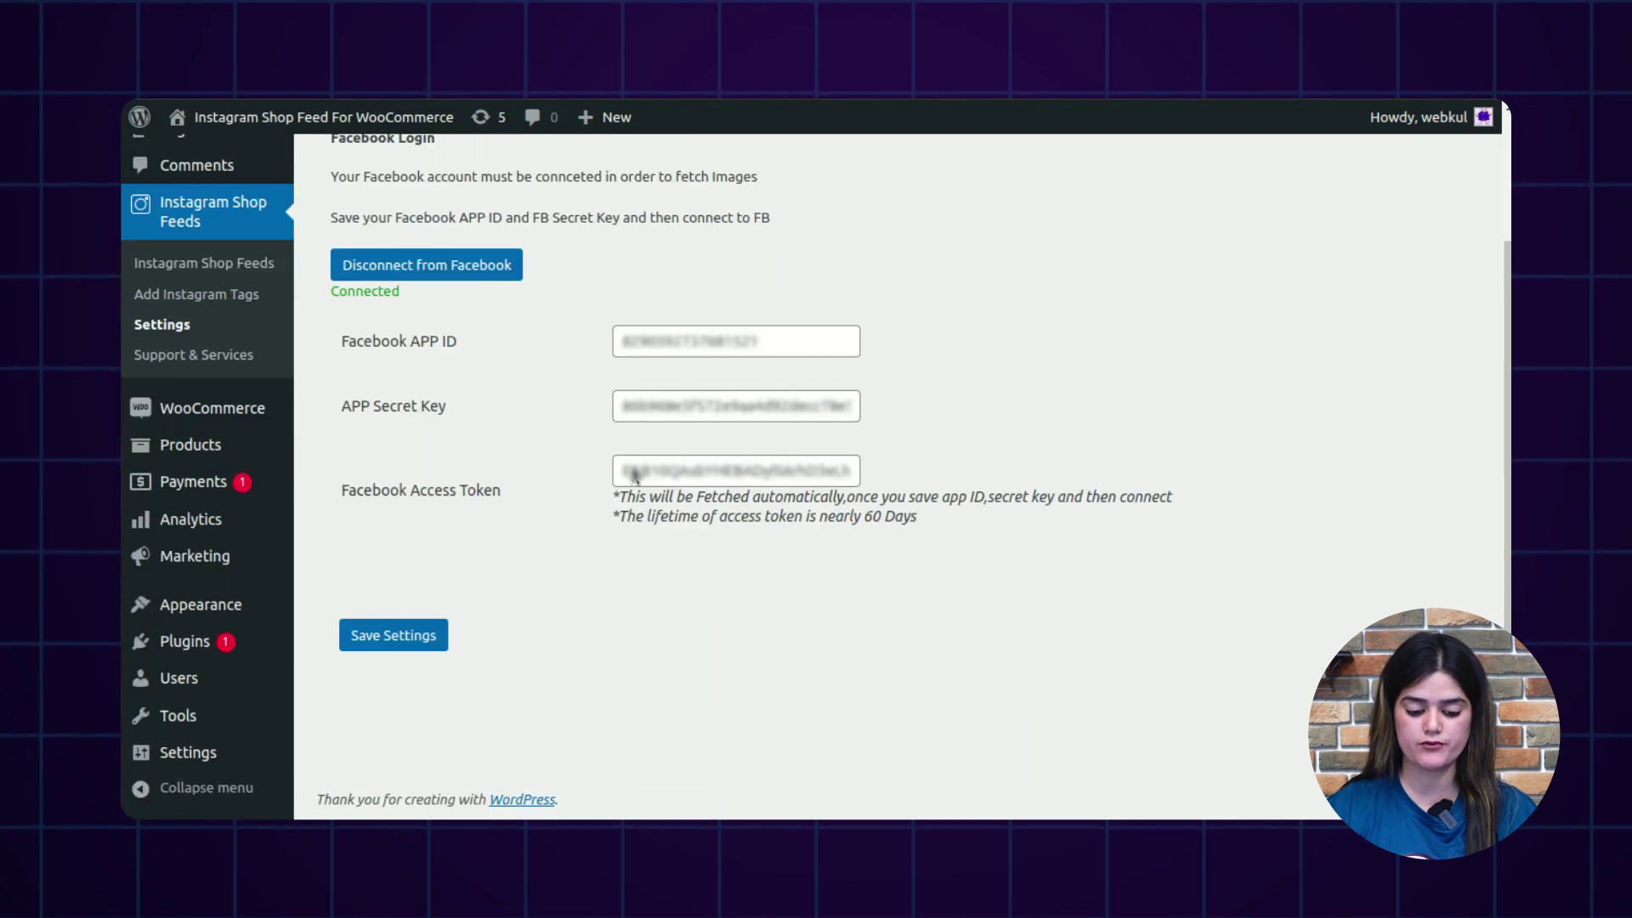
double_click(797, 351)
left_click_drag(843, 399, 625, 406)
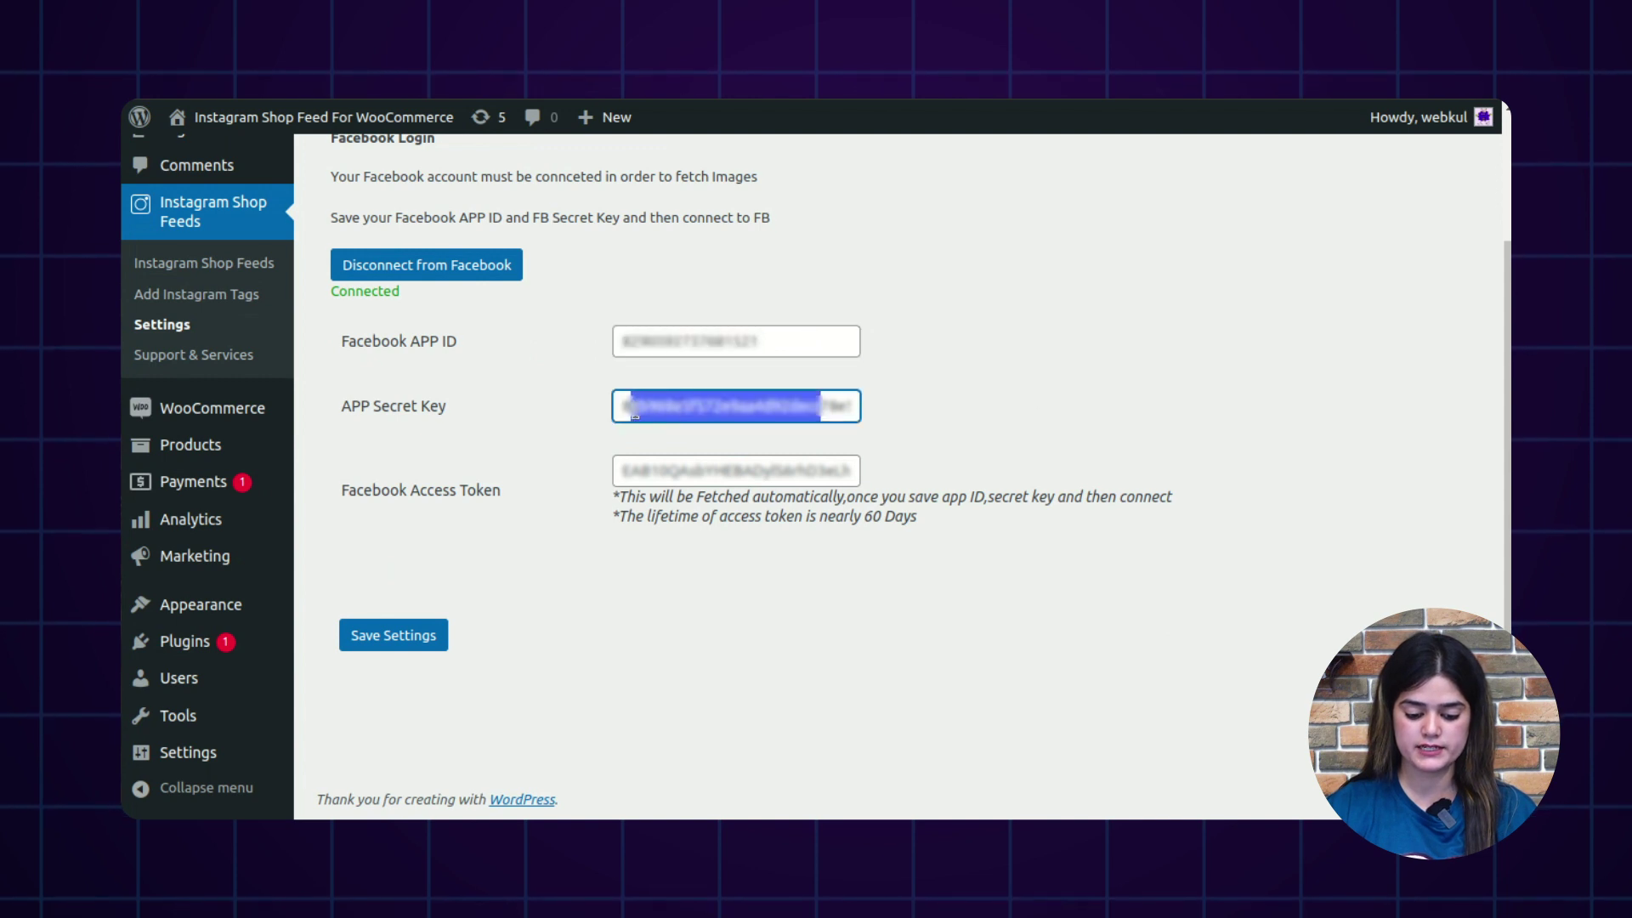
left_click(809, 431)
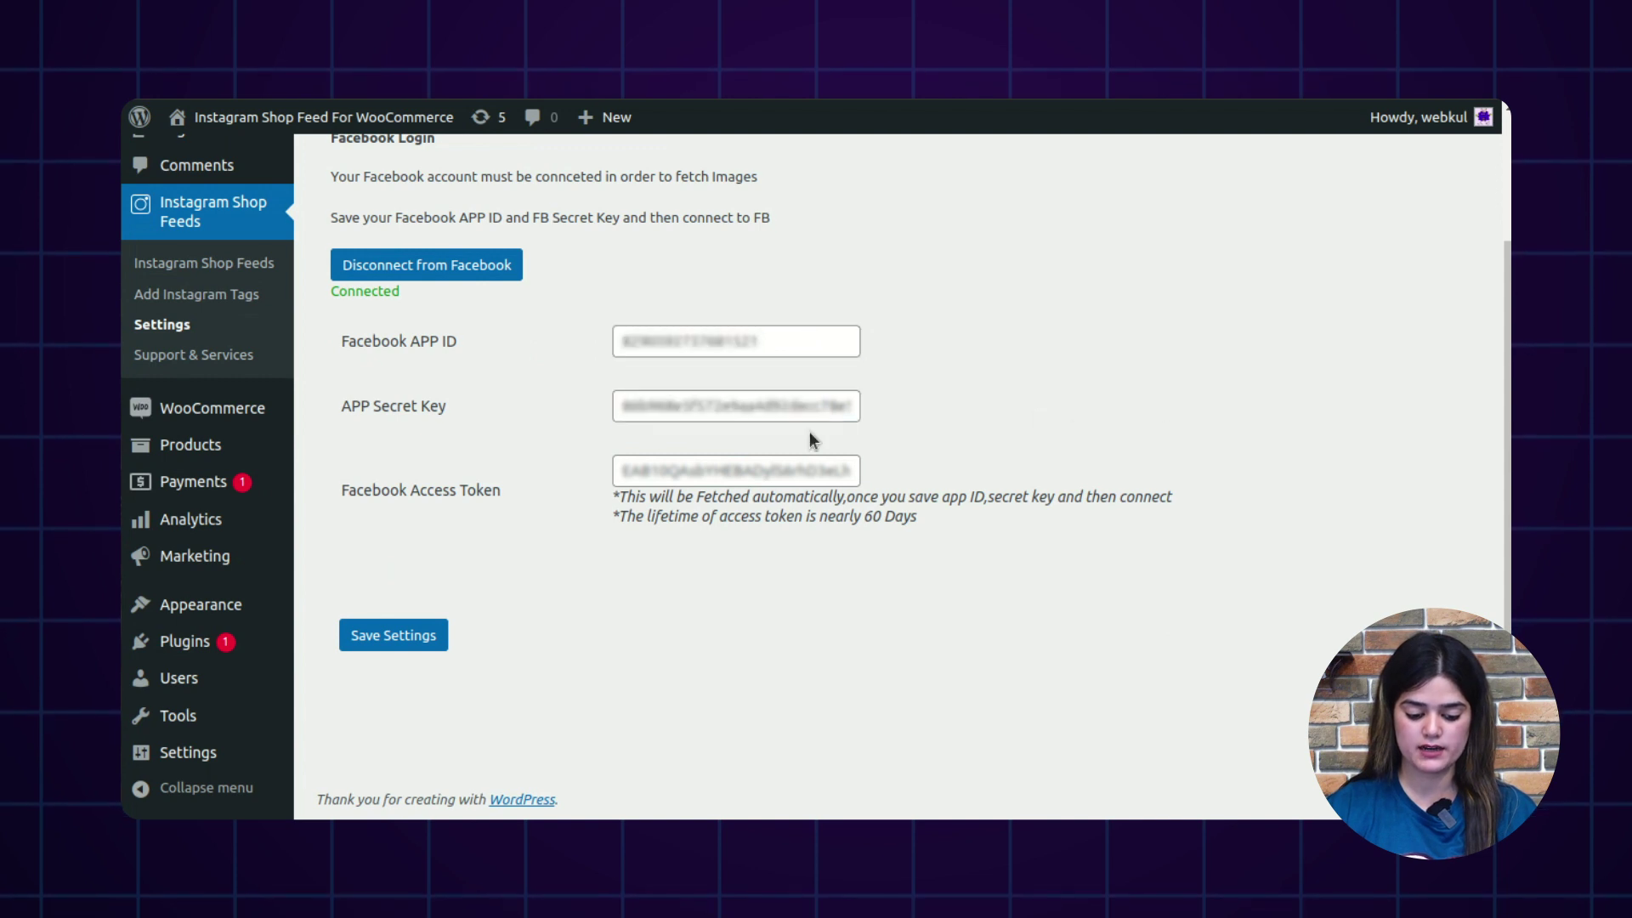
left_click(399, 632)
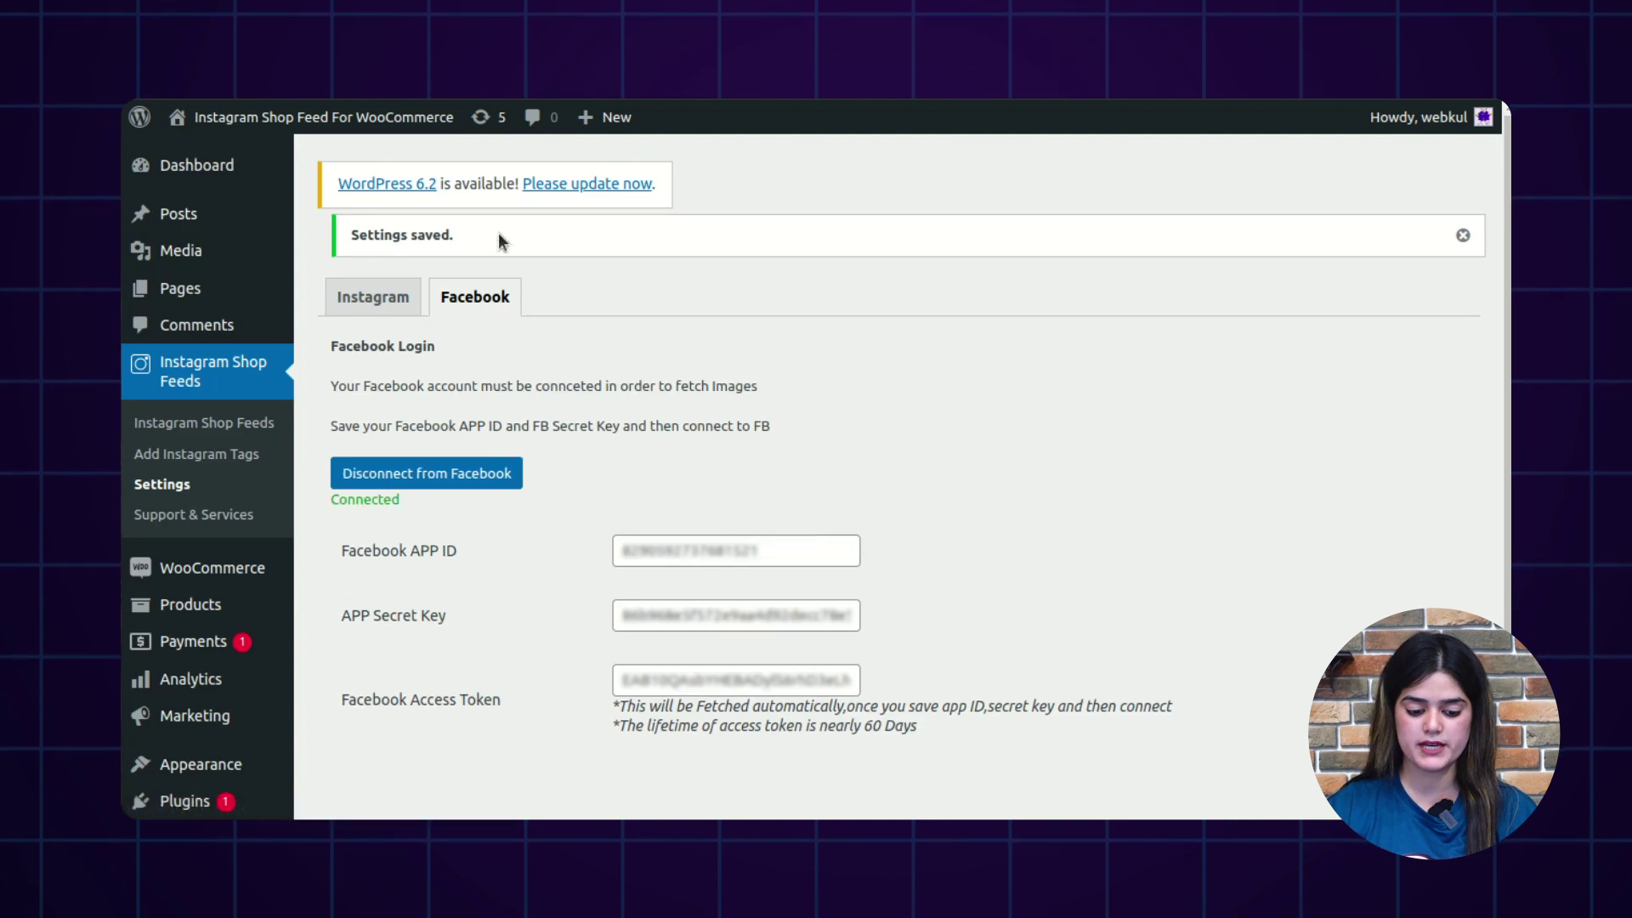
left_click_drag(498, 233, 348, 235)
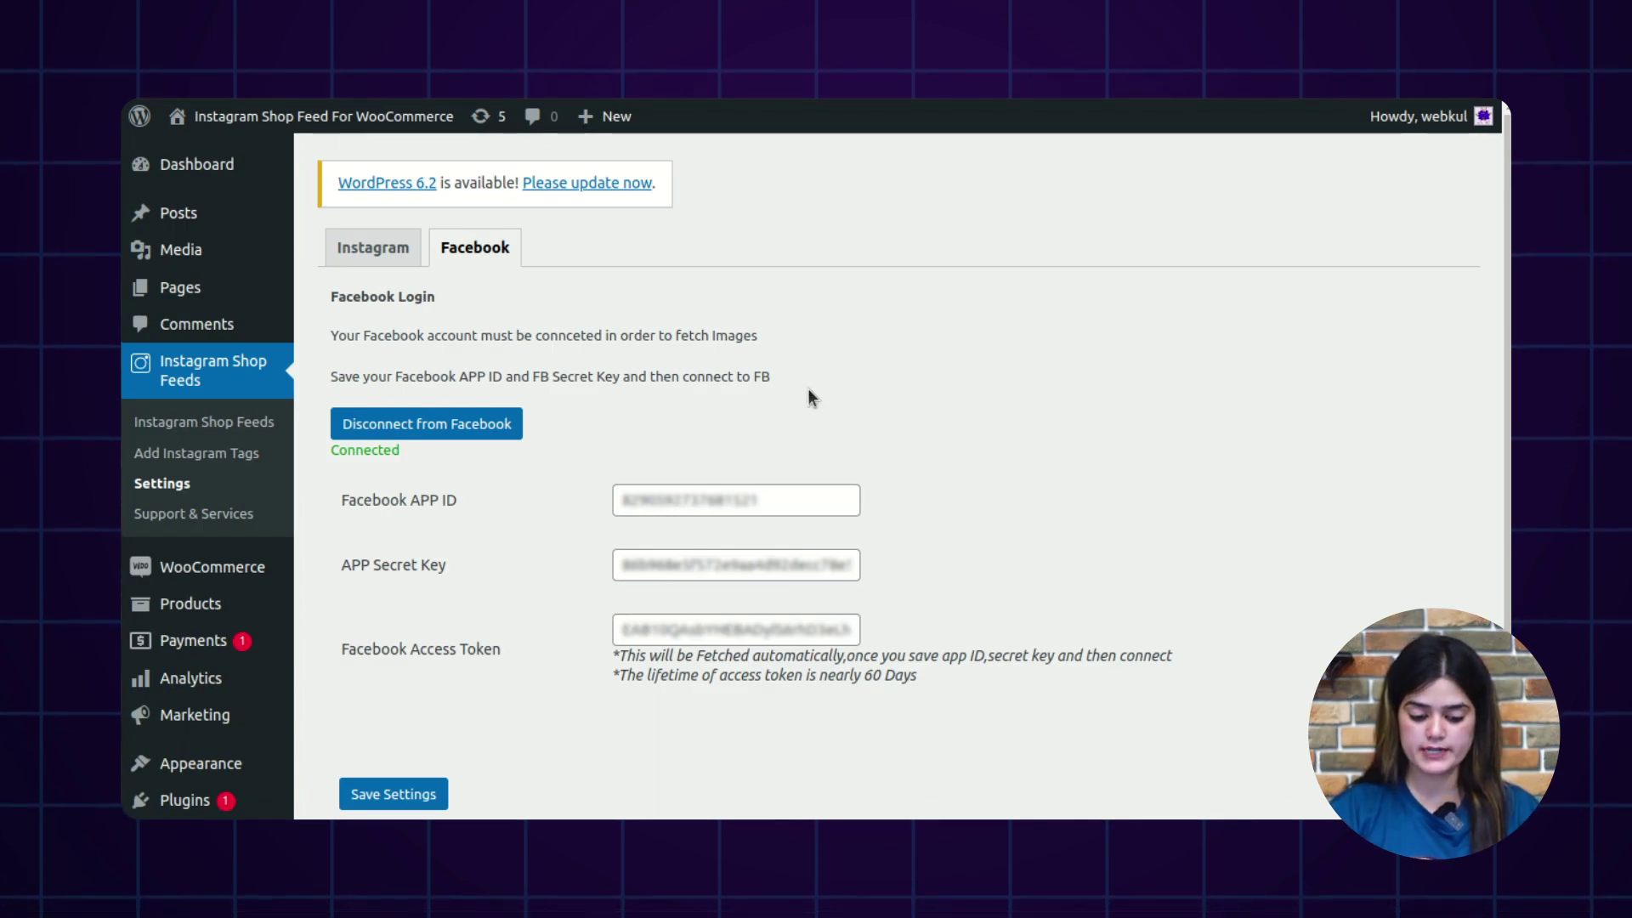
- View the available Instagram feed view choices in the plugin's Instagram settings
left_click(353, 249)
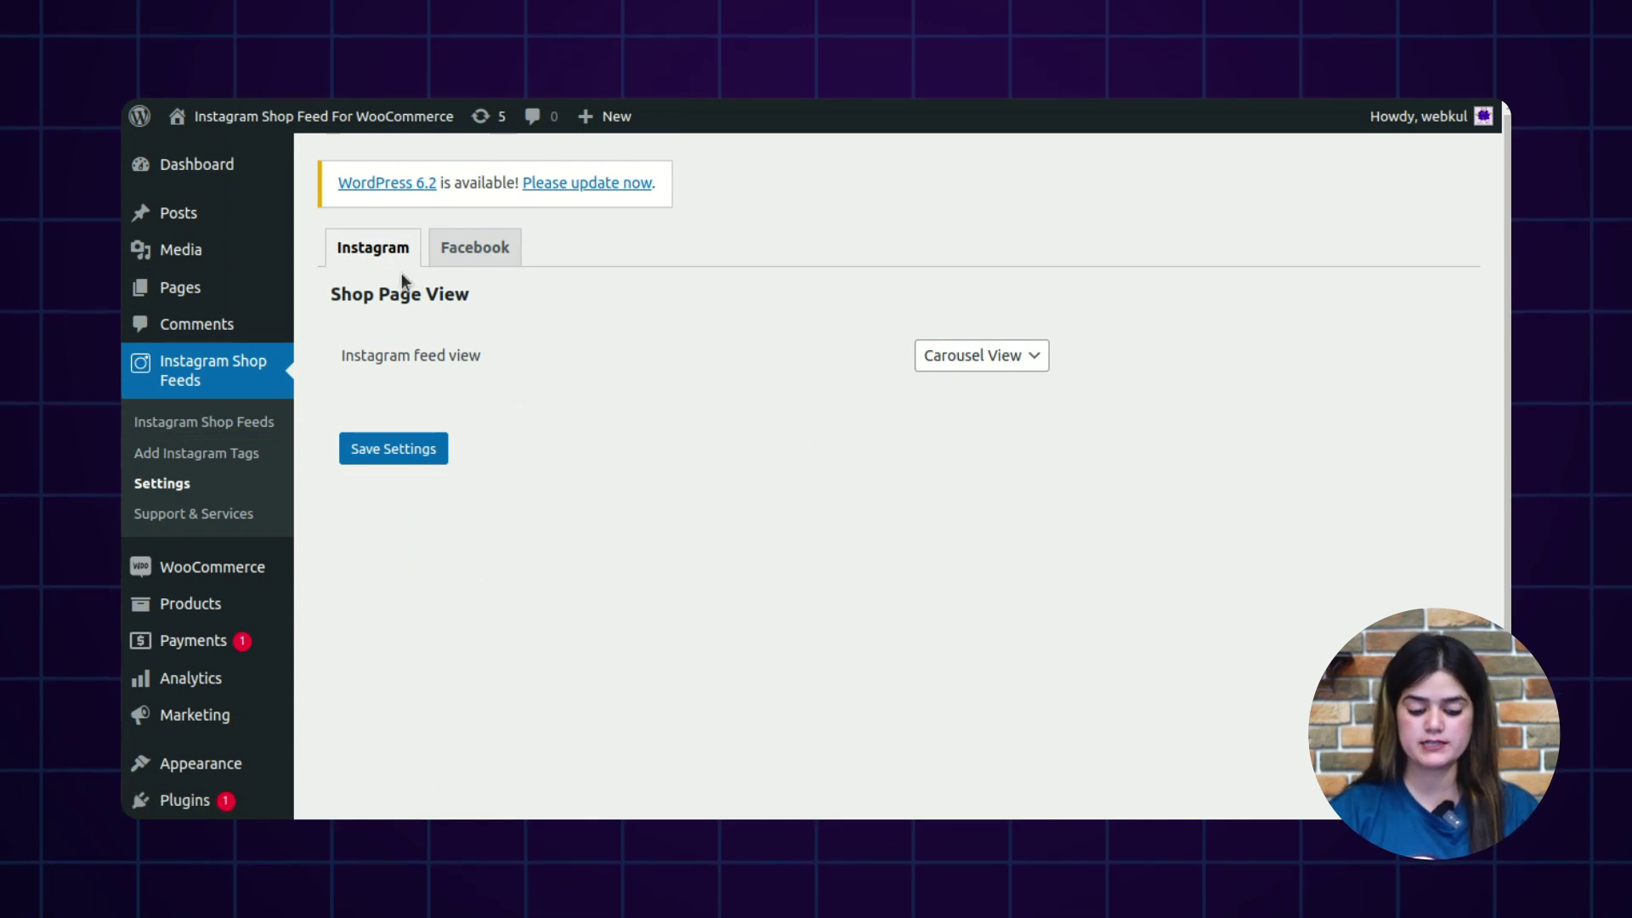
left_click(1026, 357)
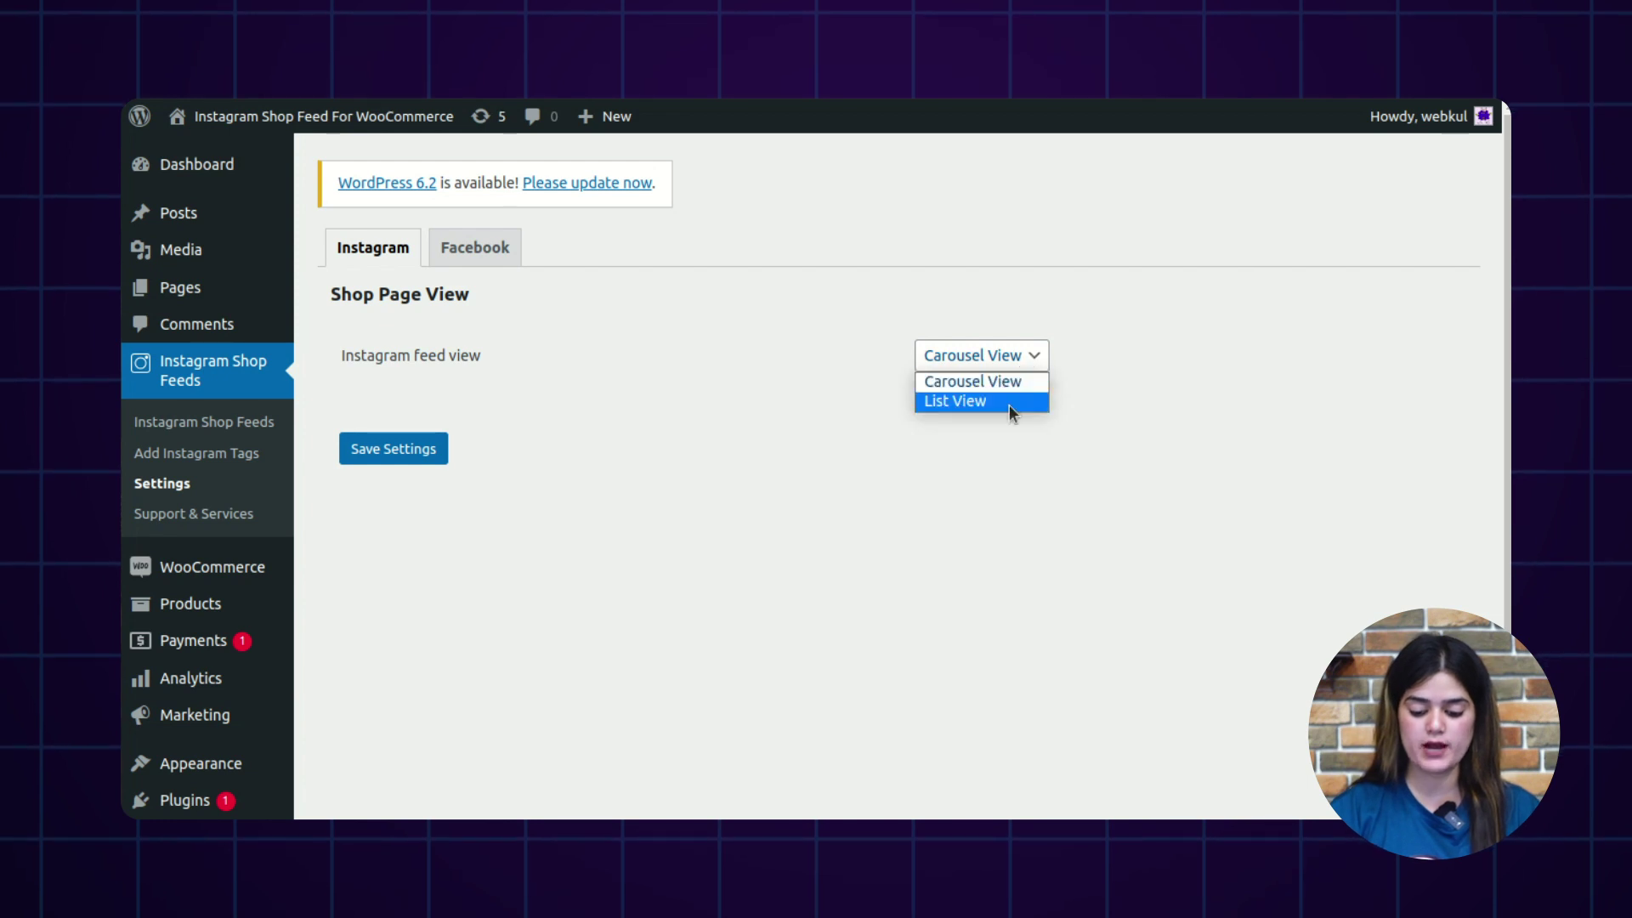
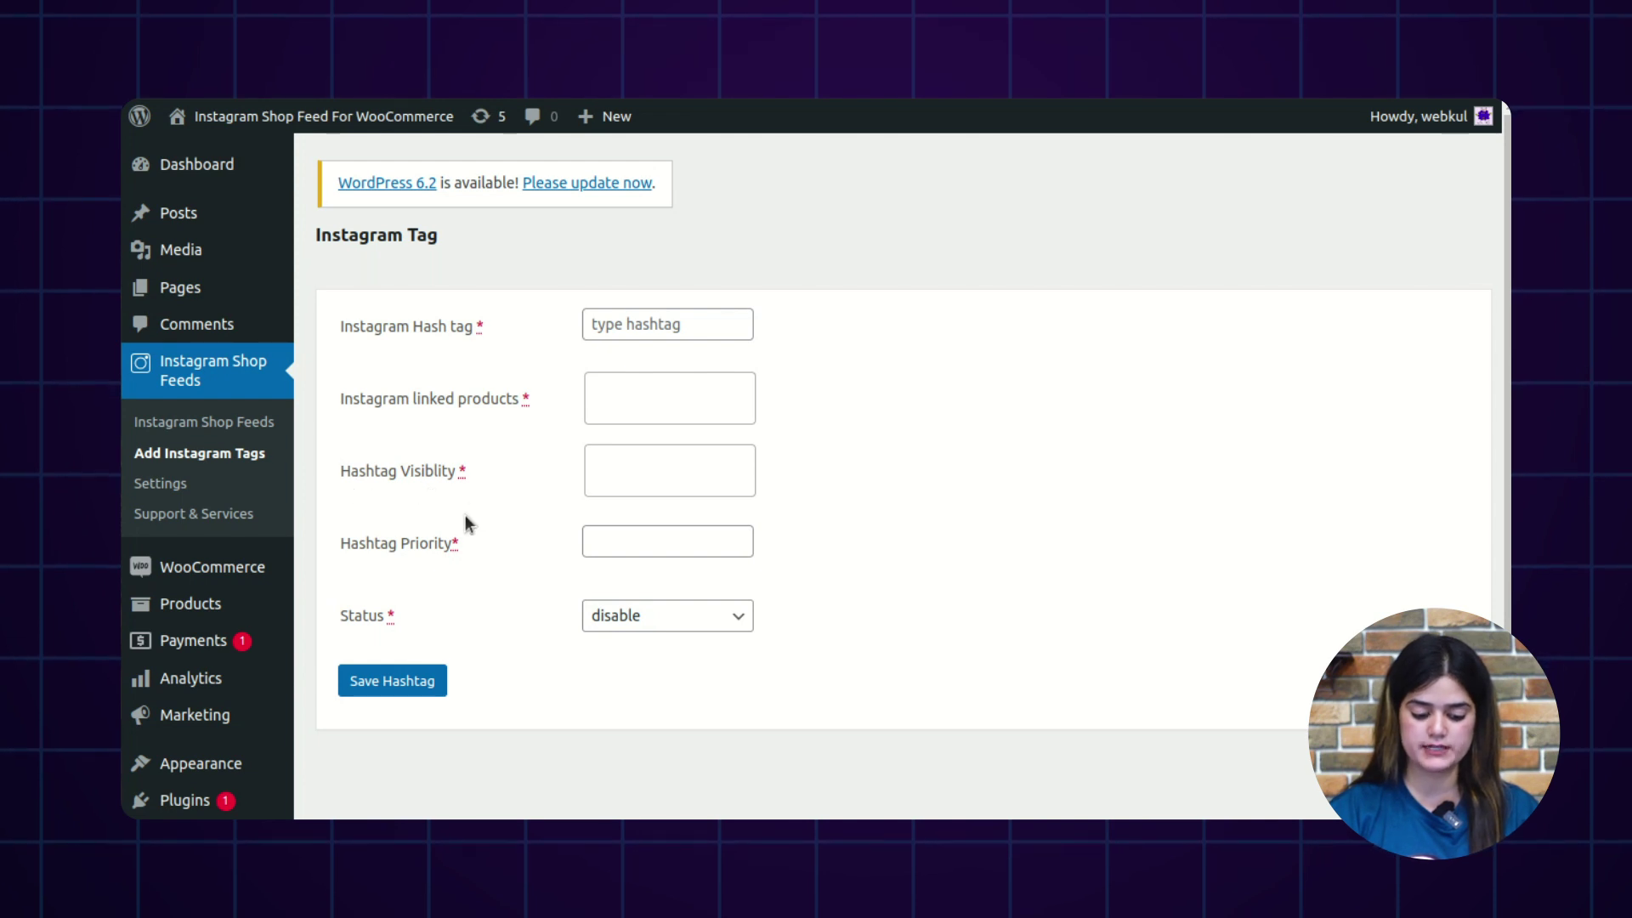
- Enter #furniture as the Instagram hash tag in the new Instagram tag form
left_click(689, 335)
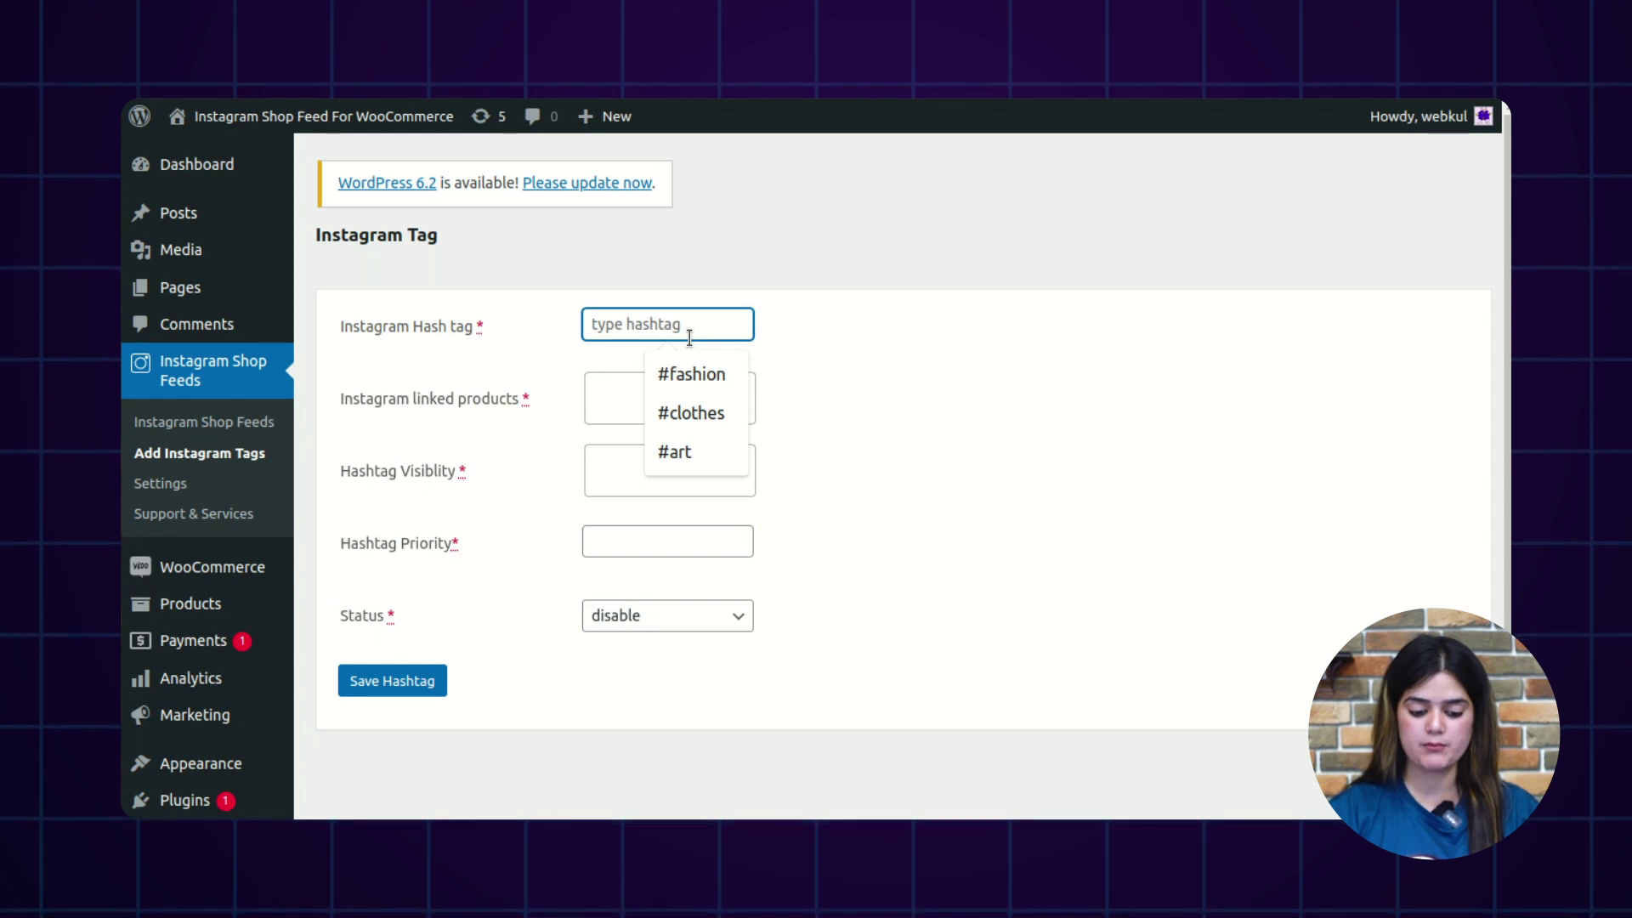
type("#")
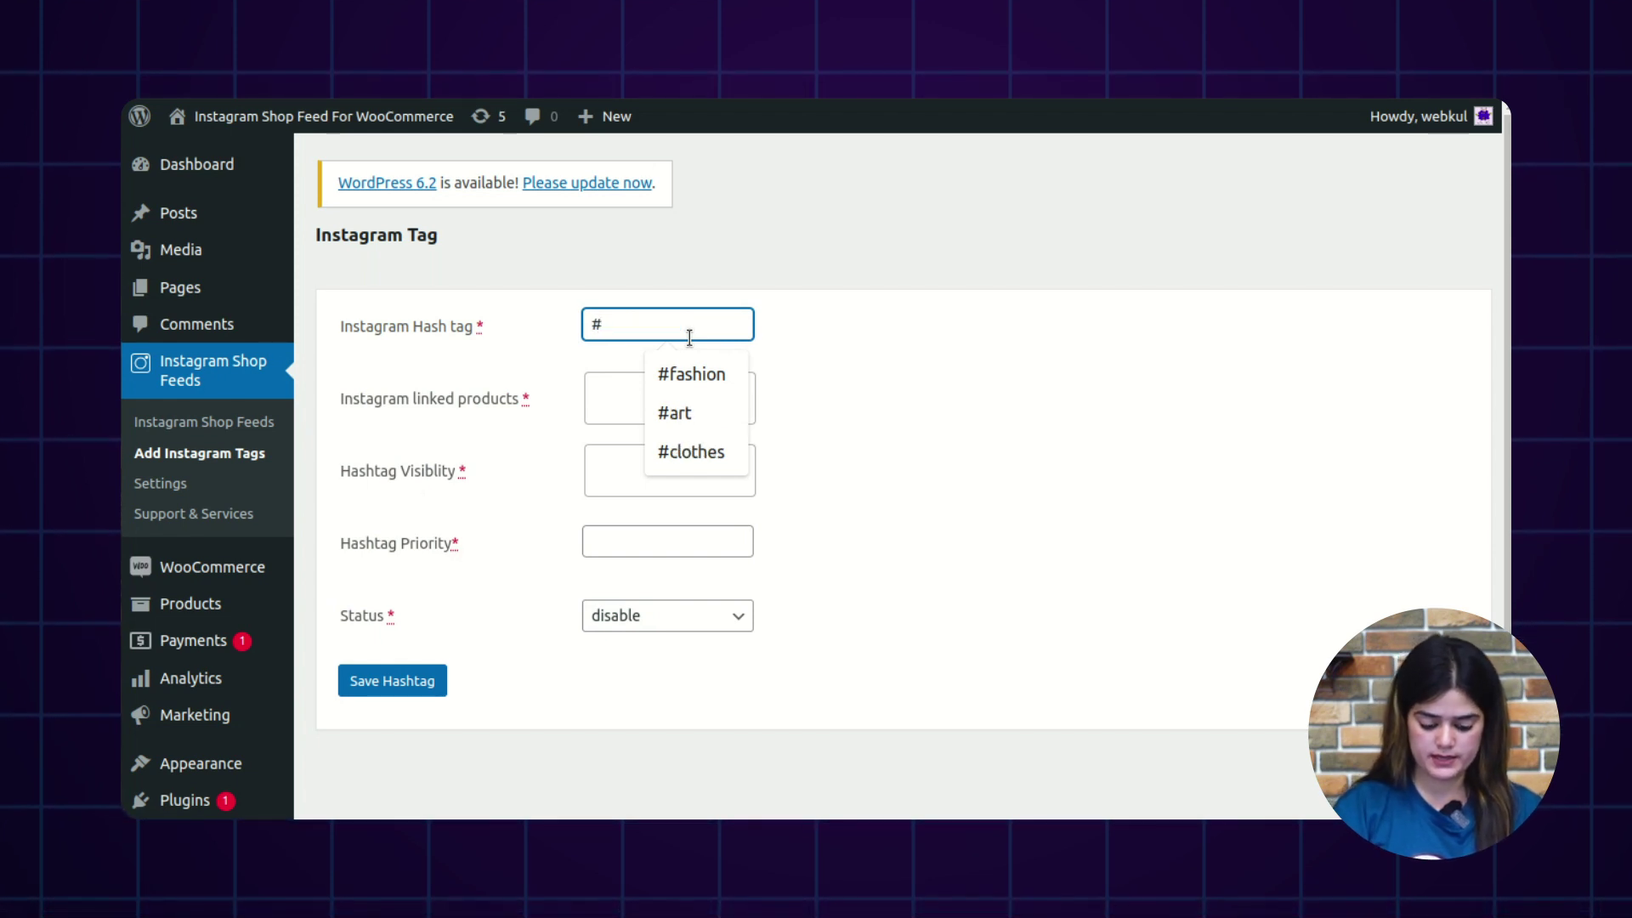
type("furniture")
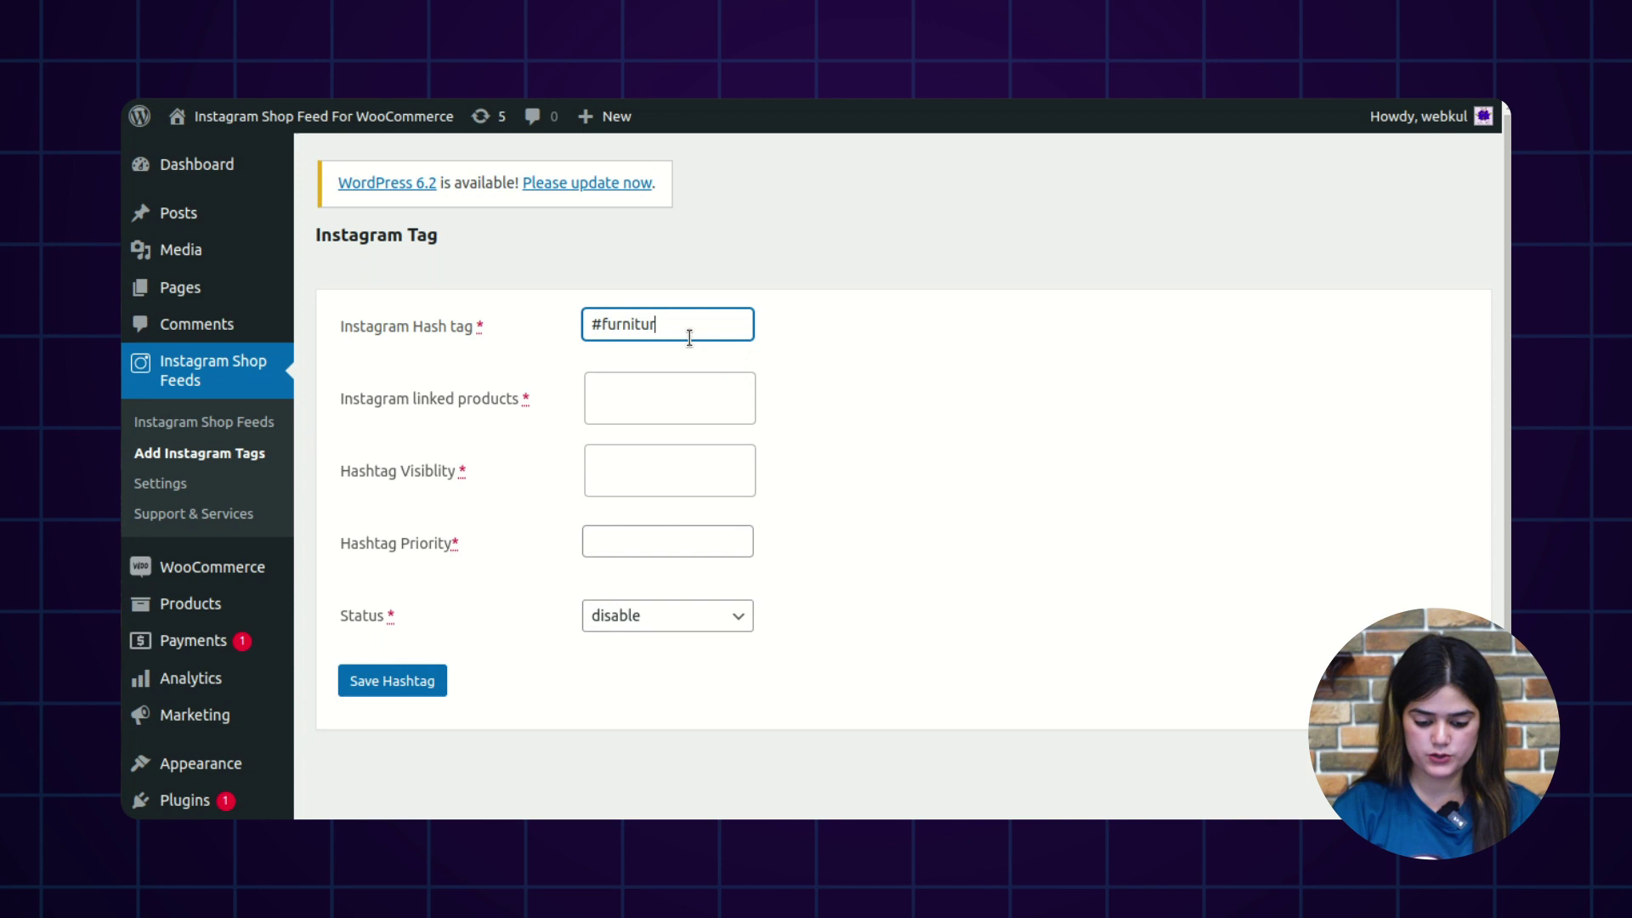
left_click(643, 370)
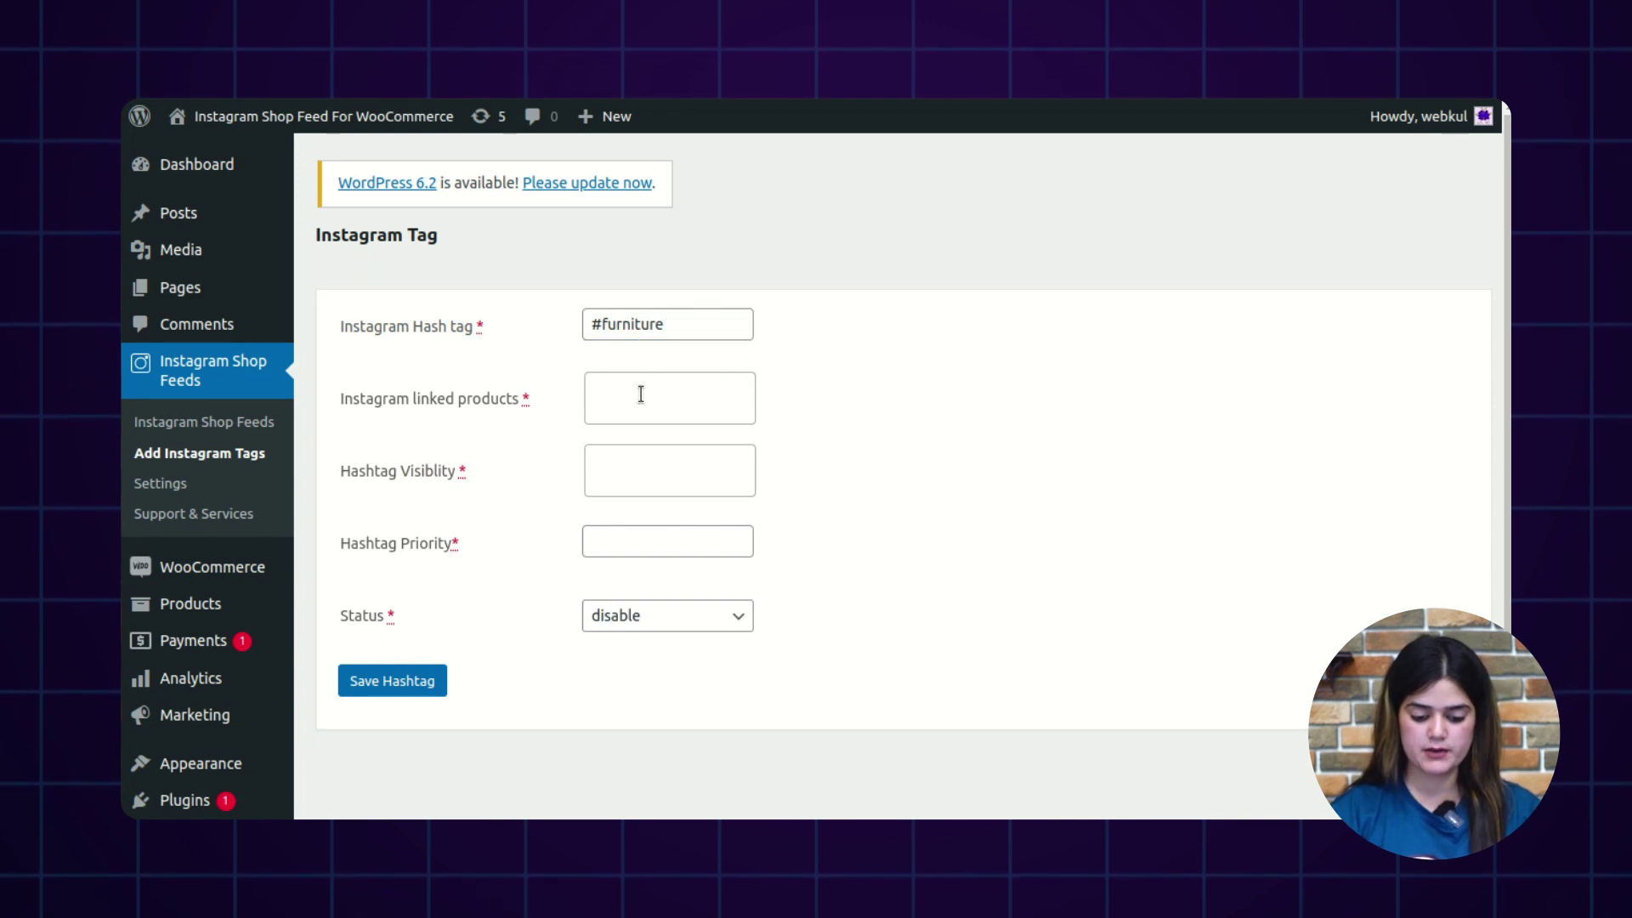
- Link Woo Single #1 and both Ninja Silhouette products to the Instagram hashtag
left_click(640, 394)
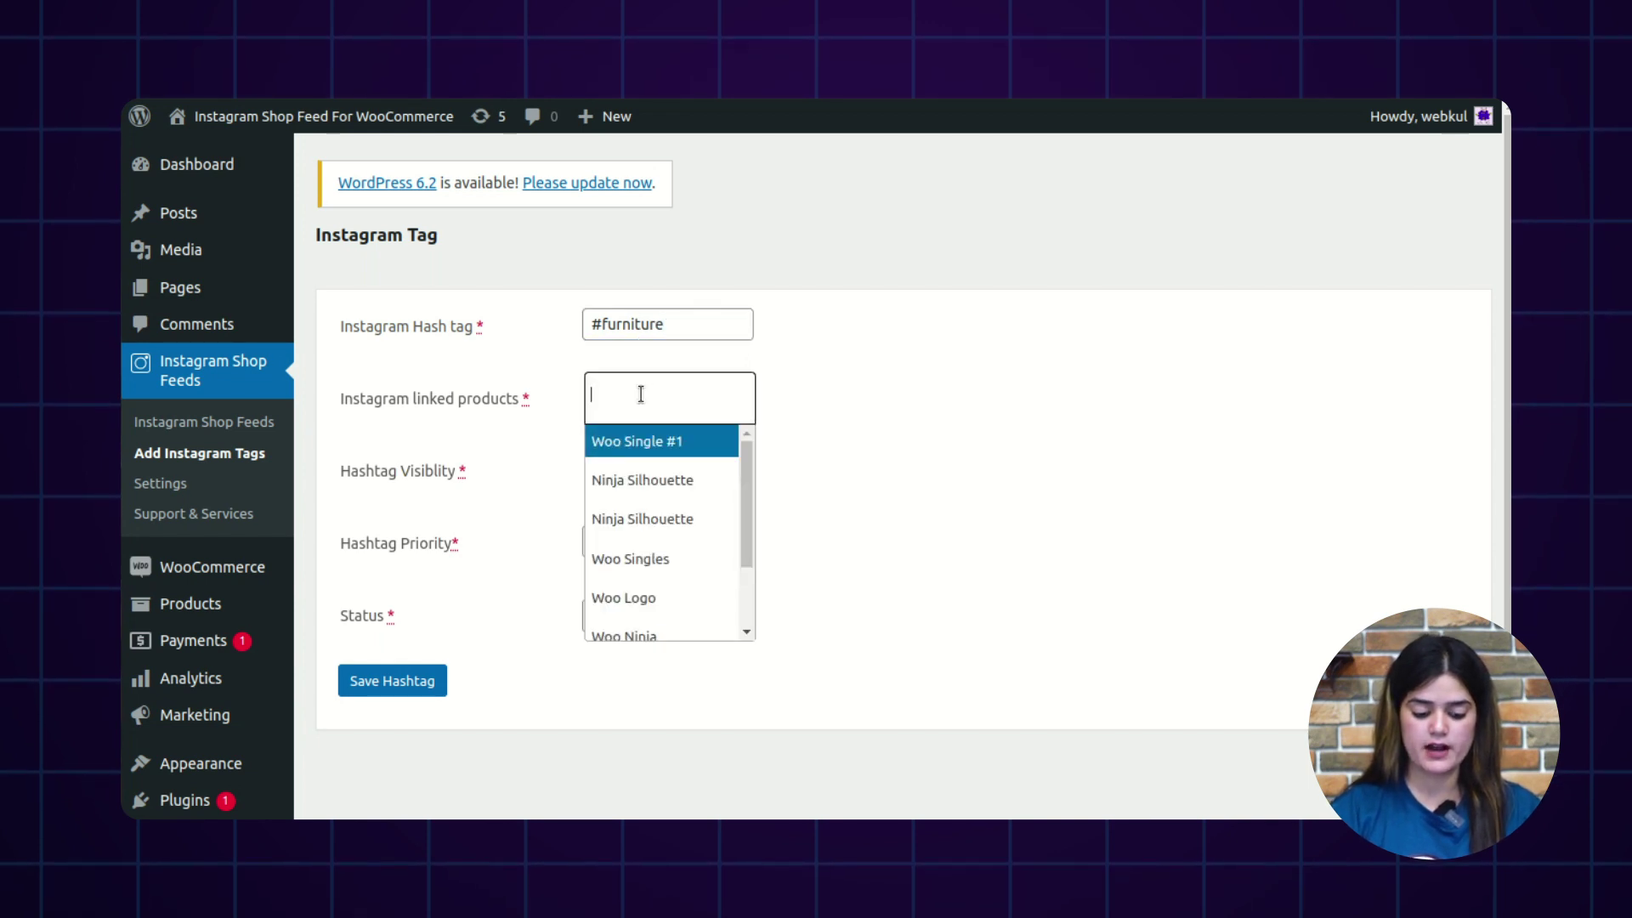
left_click(656, 444)
left_click(728, 395)
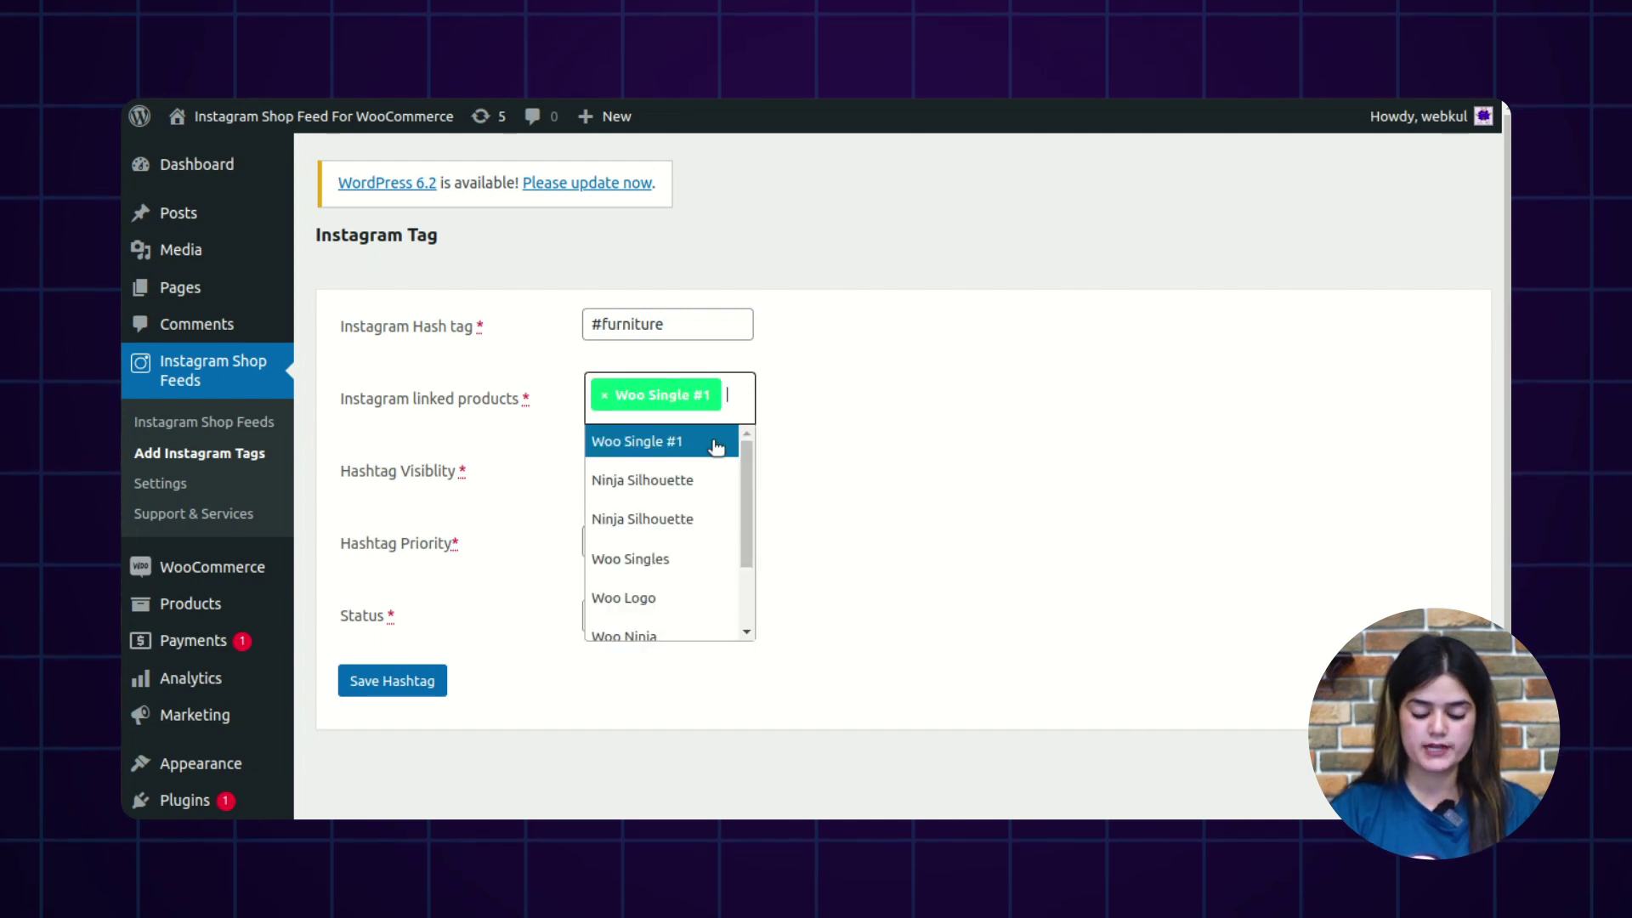
left_click(680, 478)
left_click(674, 459)
left_click(655, 607)
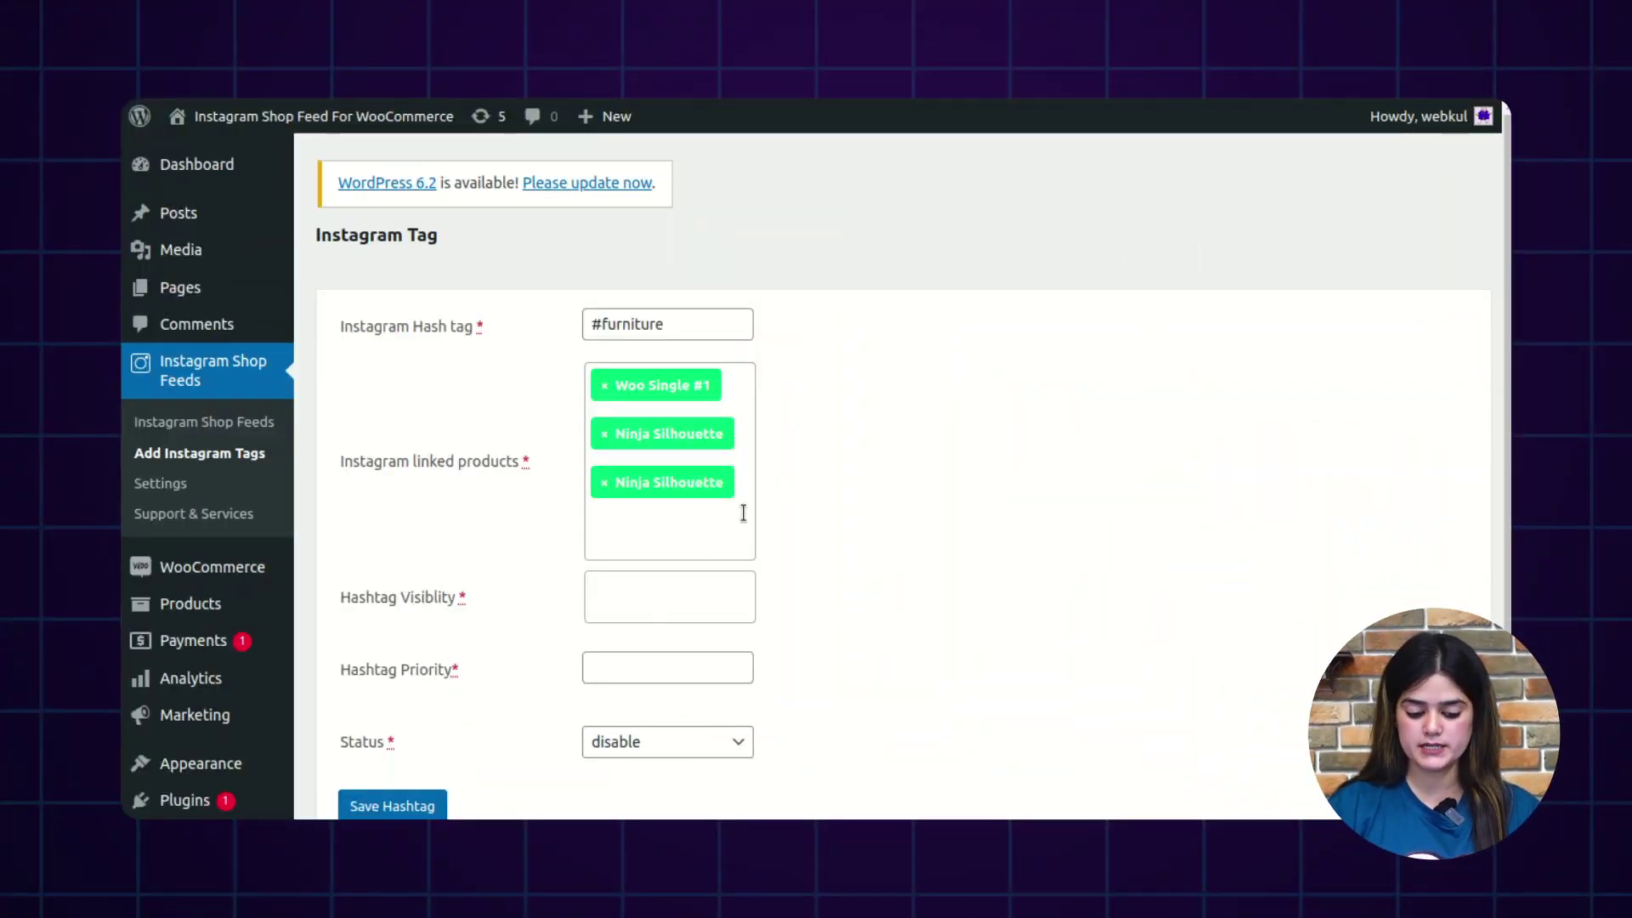
- Add Woo Ninja and Ship Your Idea to the hashtag's linked products
scroll(742, 512, "down", 2)
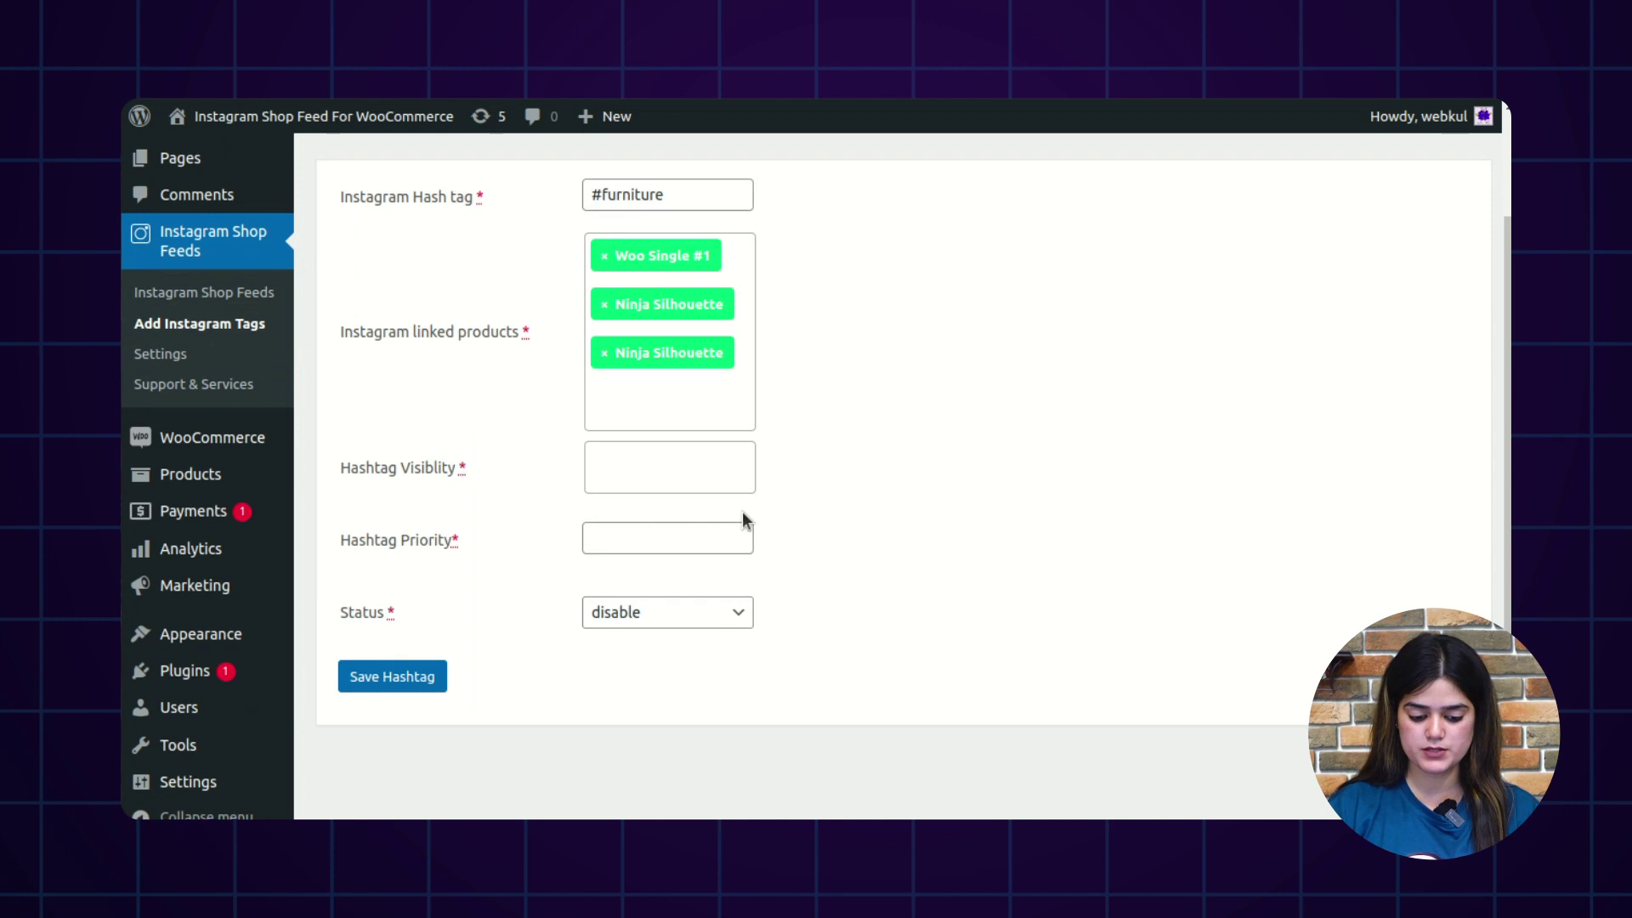
left_click(751, 371)
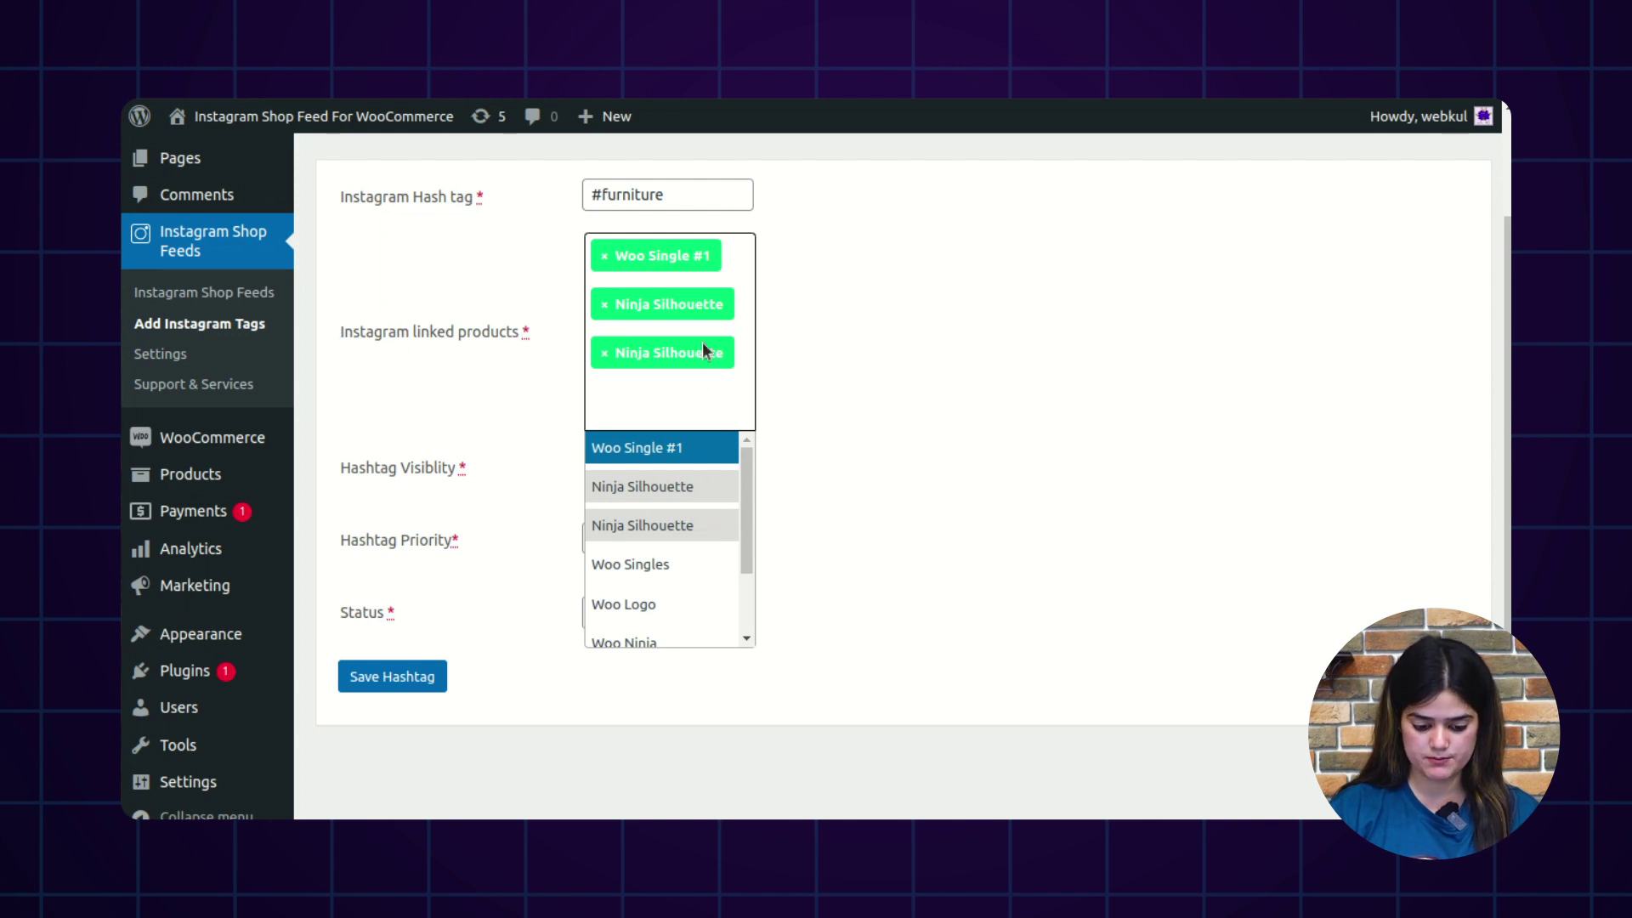
scroll(674, 597, "down", 2)
left_click(674, 553)
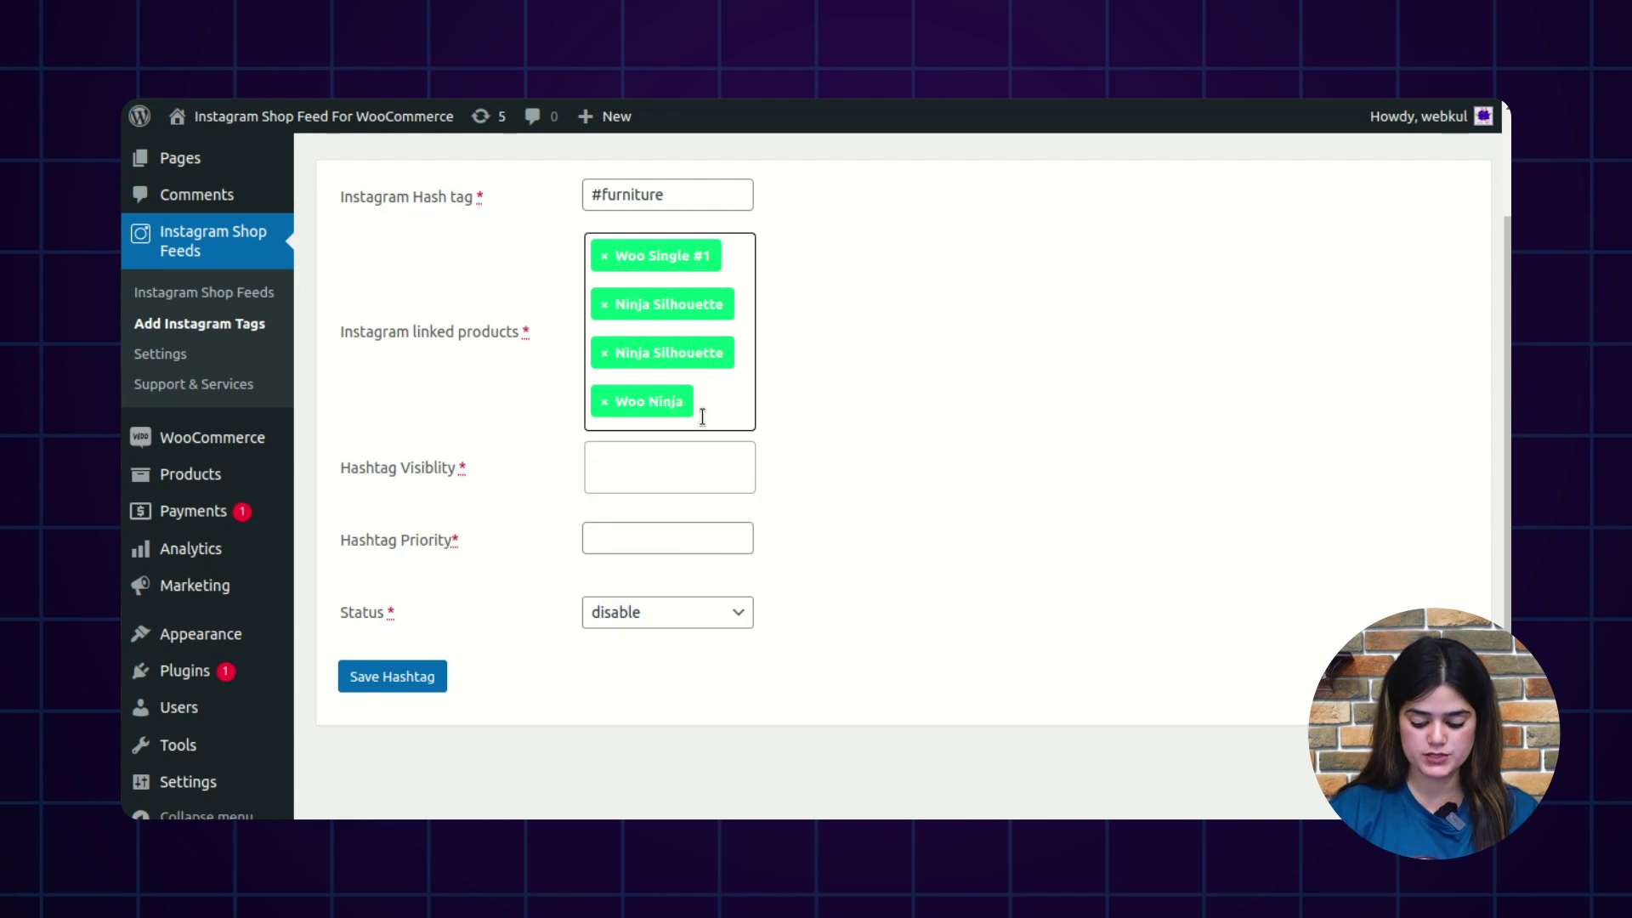
left_click(702, 416)
scroll(645, 615, "down", 3)
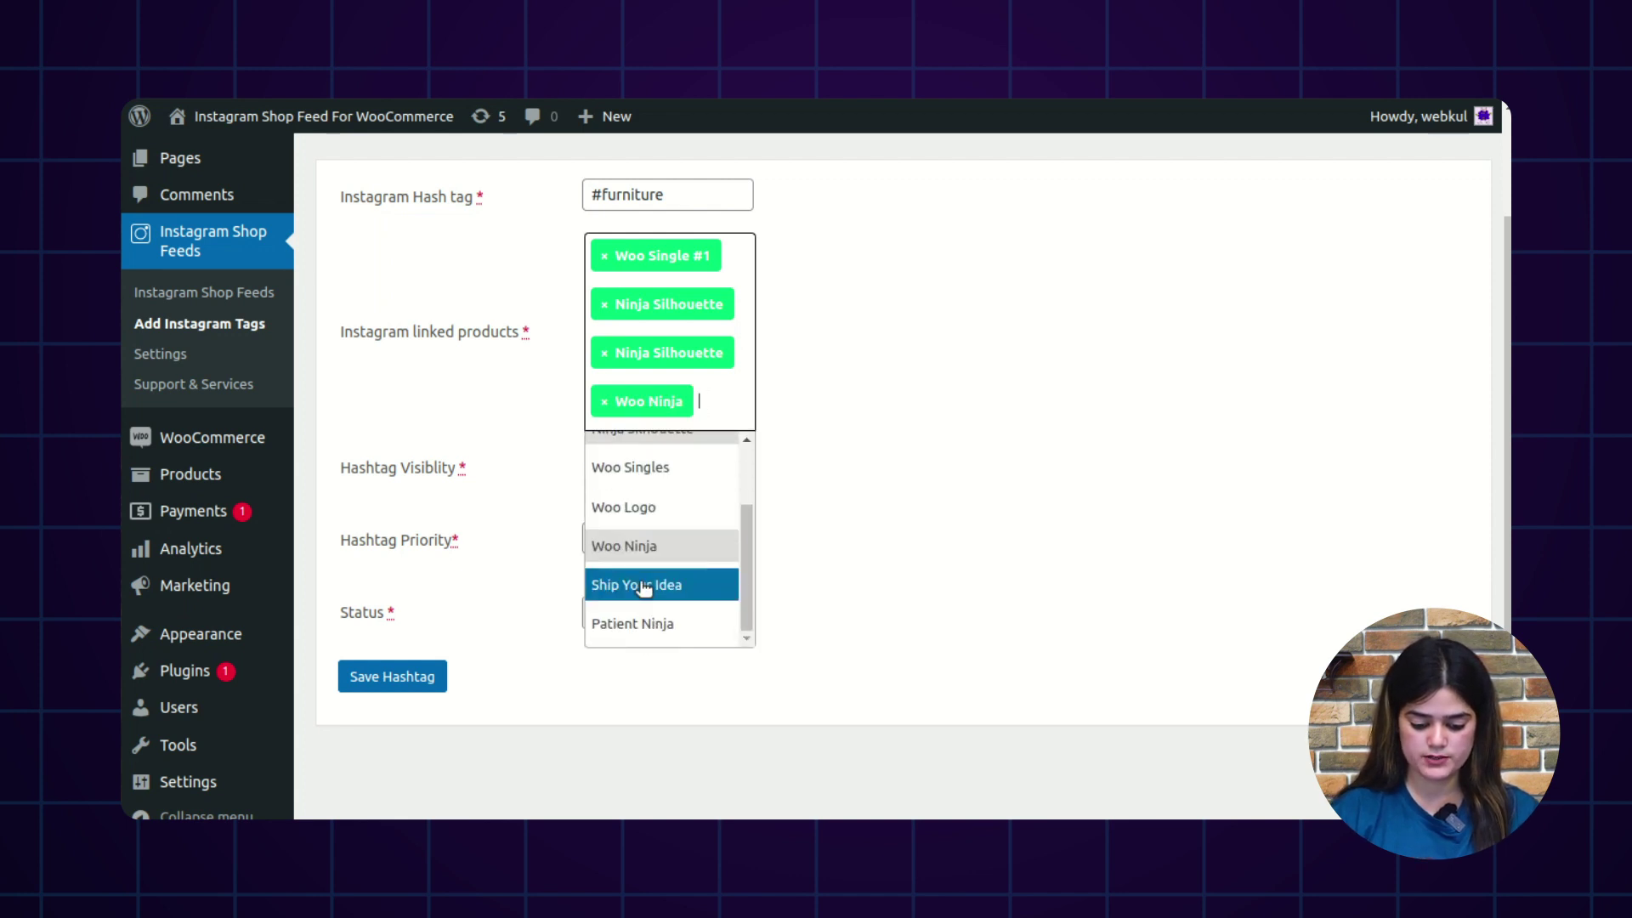
left_click(643, 585)
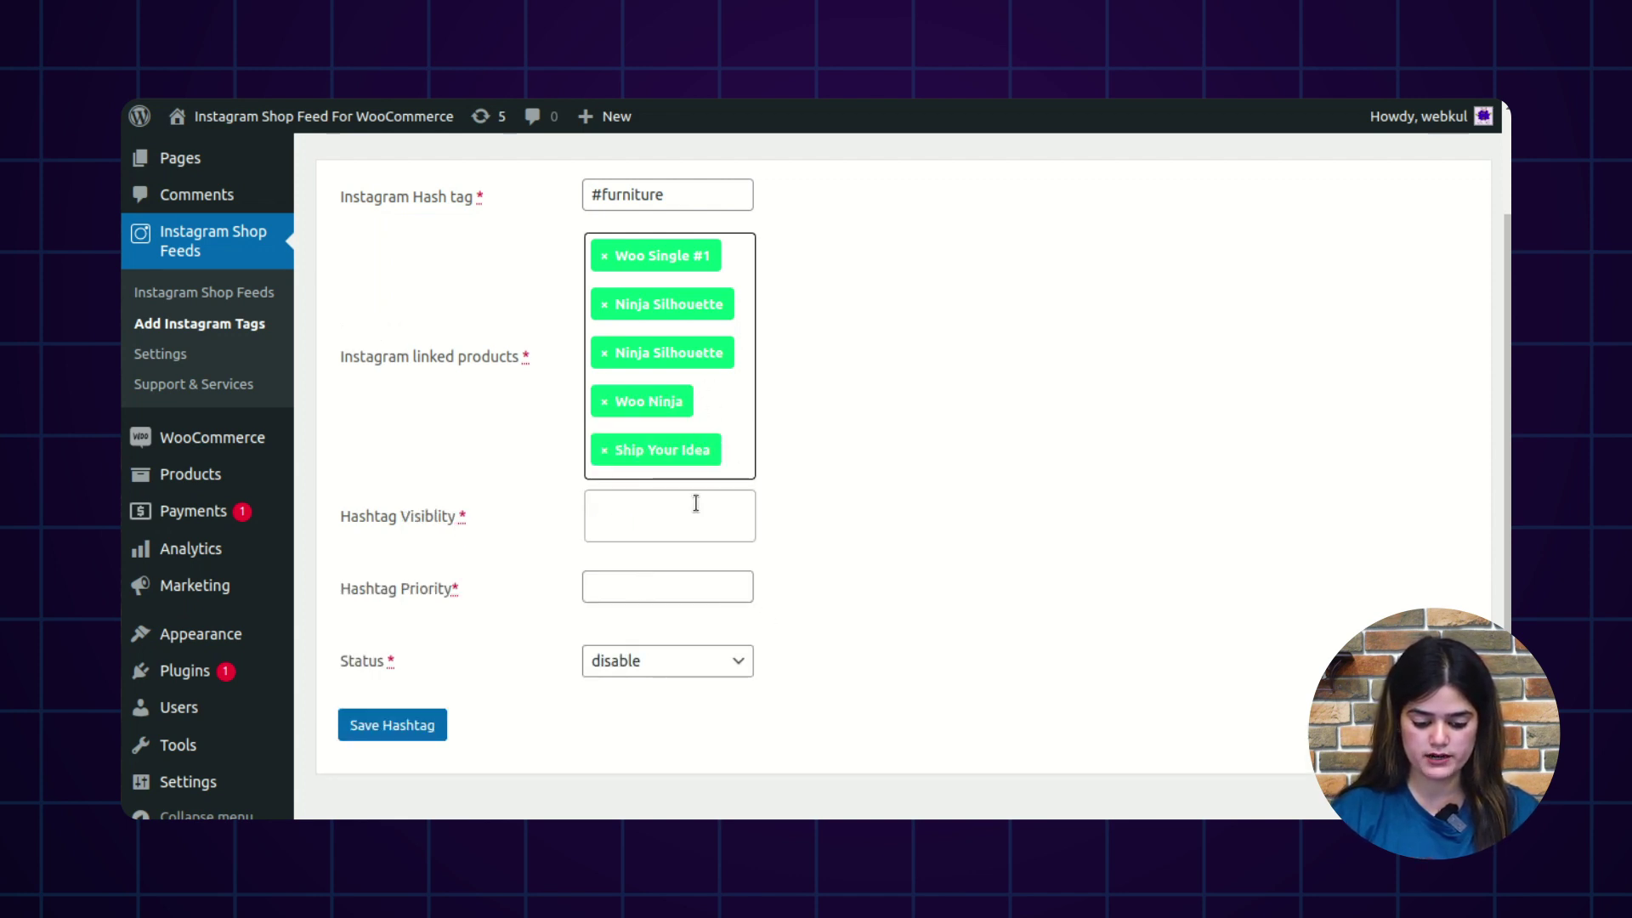
scroll(958, 479, "up", 2)
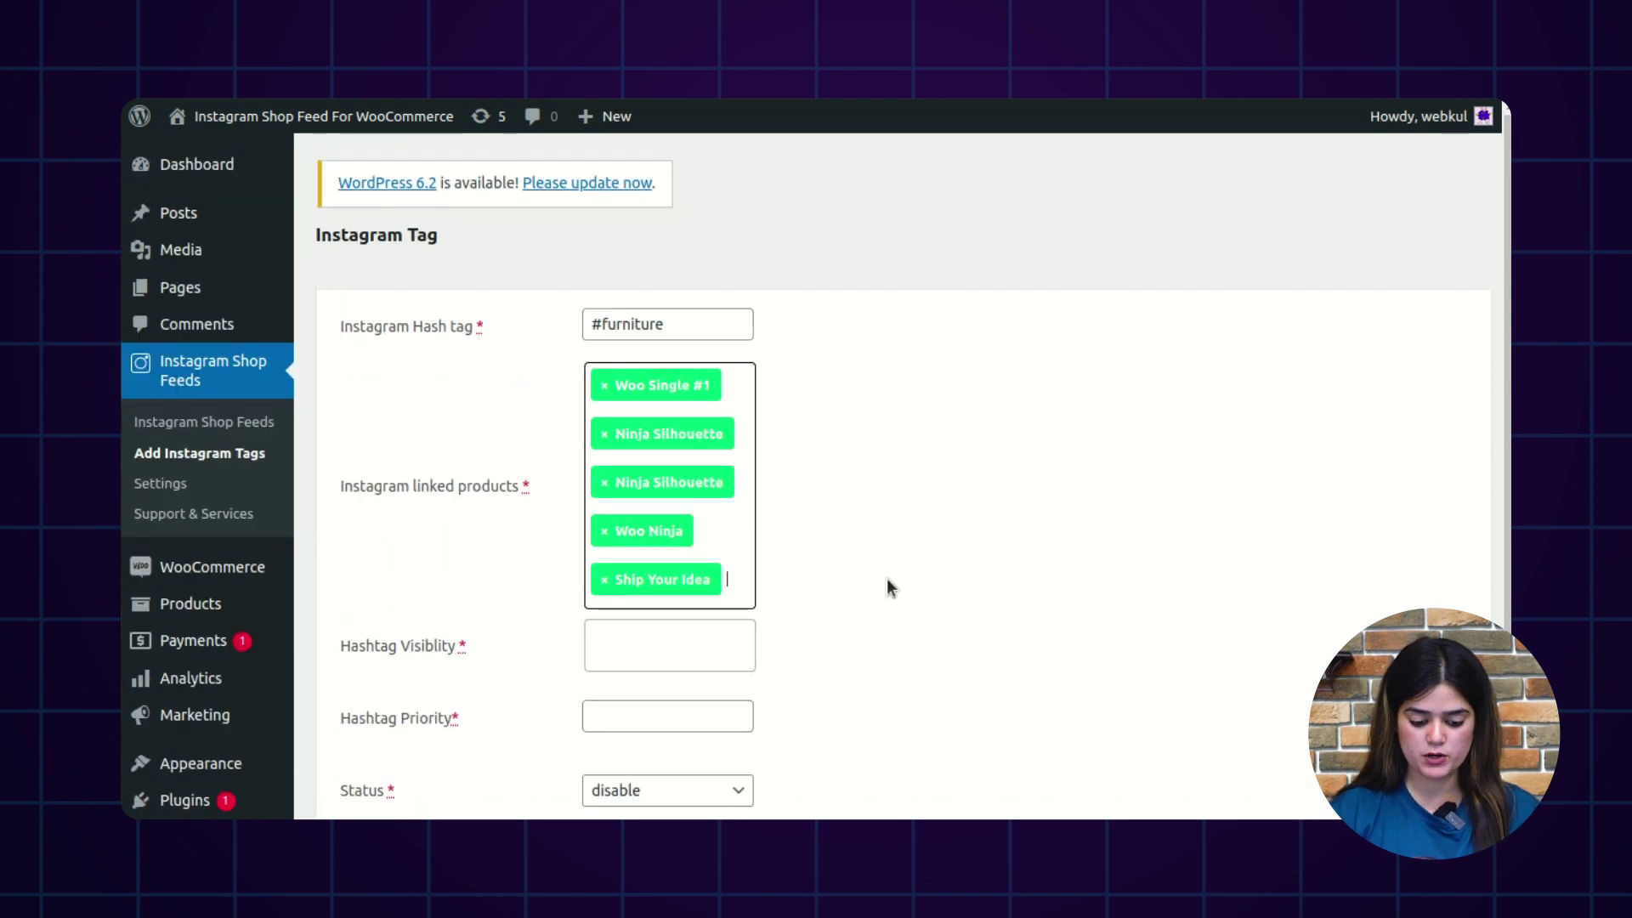
- Set the hashtag visibility to Product page and the hashtag priority to 1
scroll(885, 580, "down", 2)
left_click(633, 483)
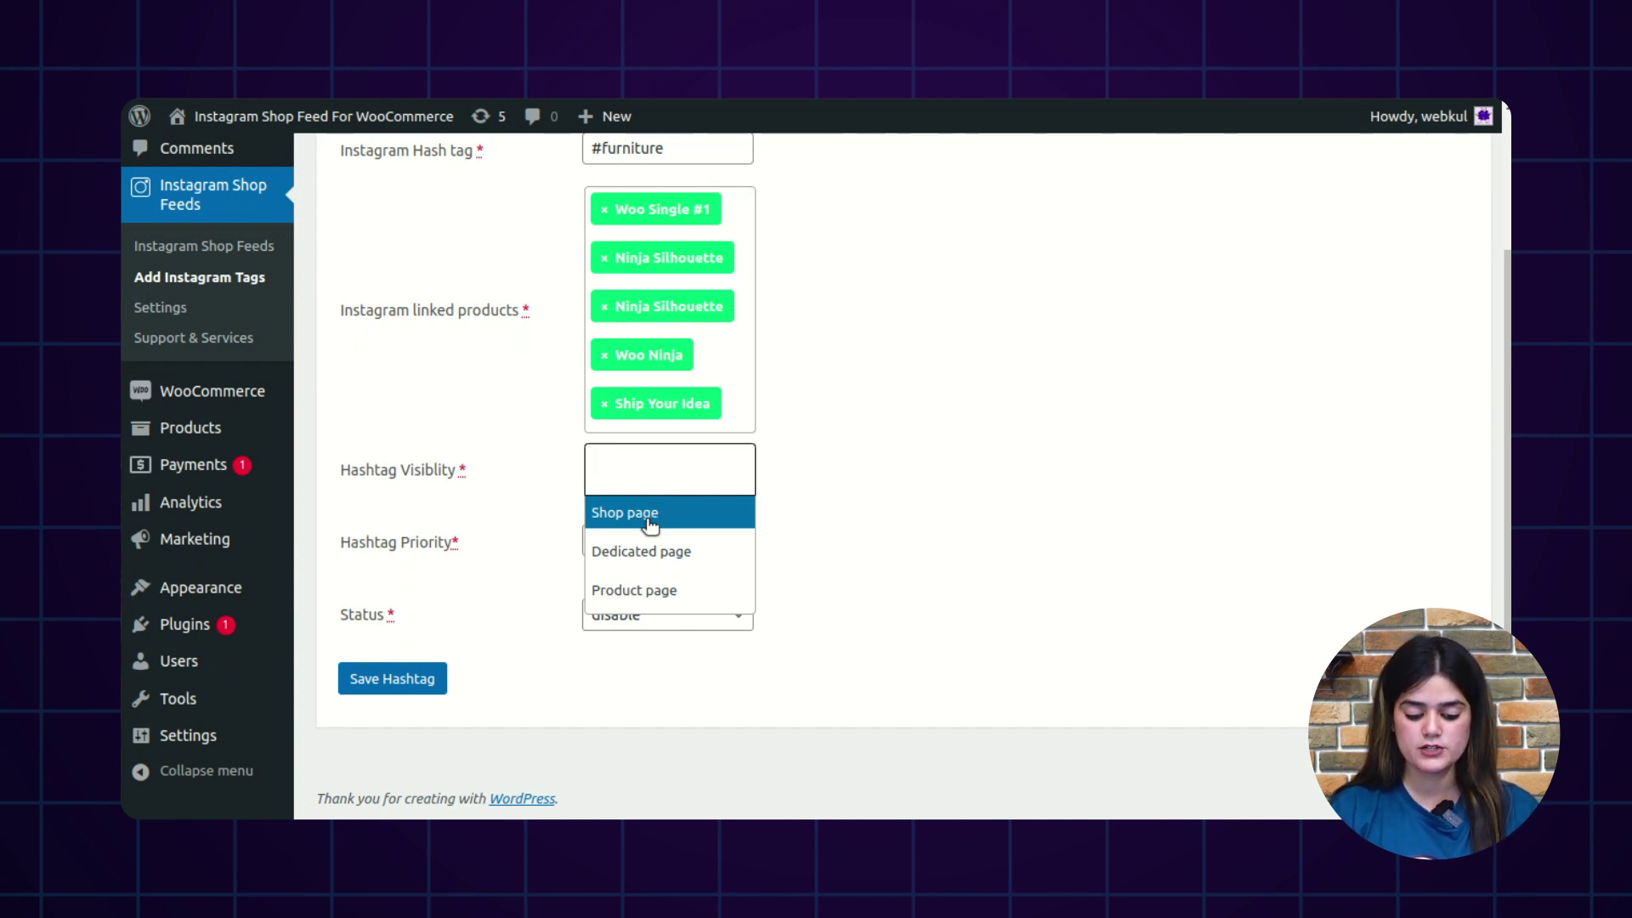
left_click(676, 592)
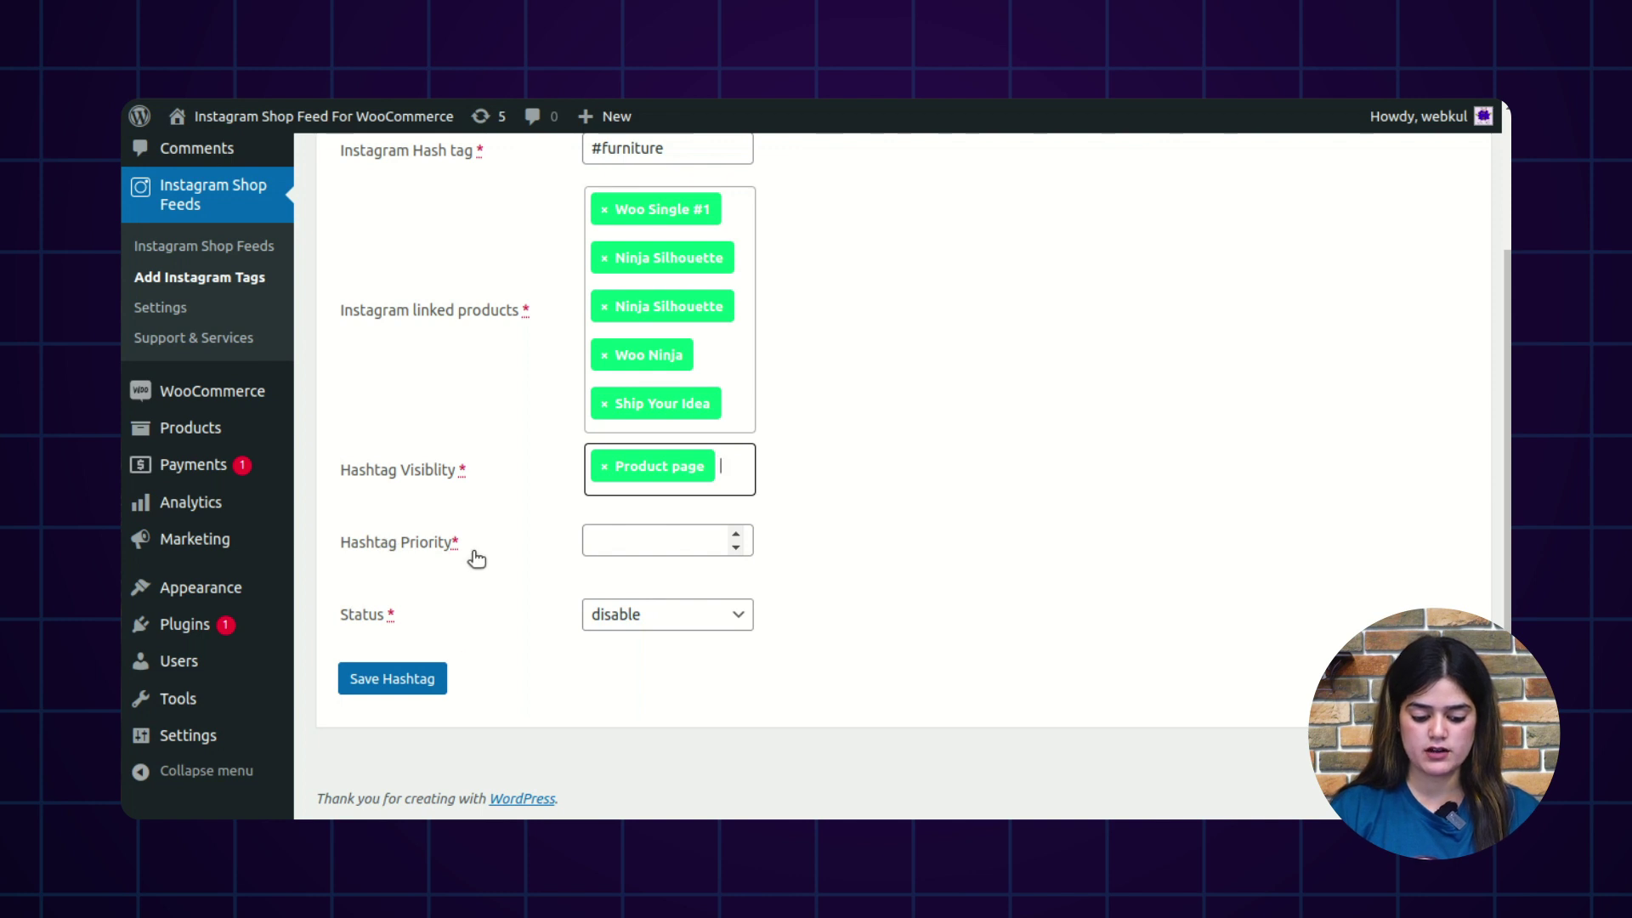
left_click(612, 547)
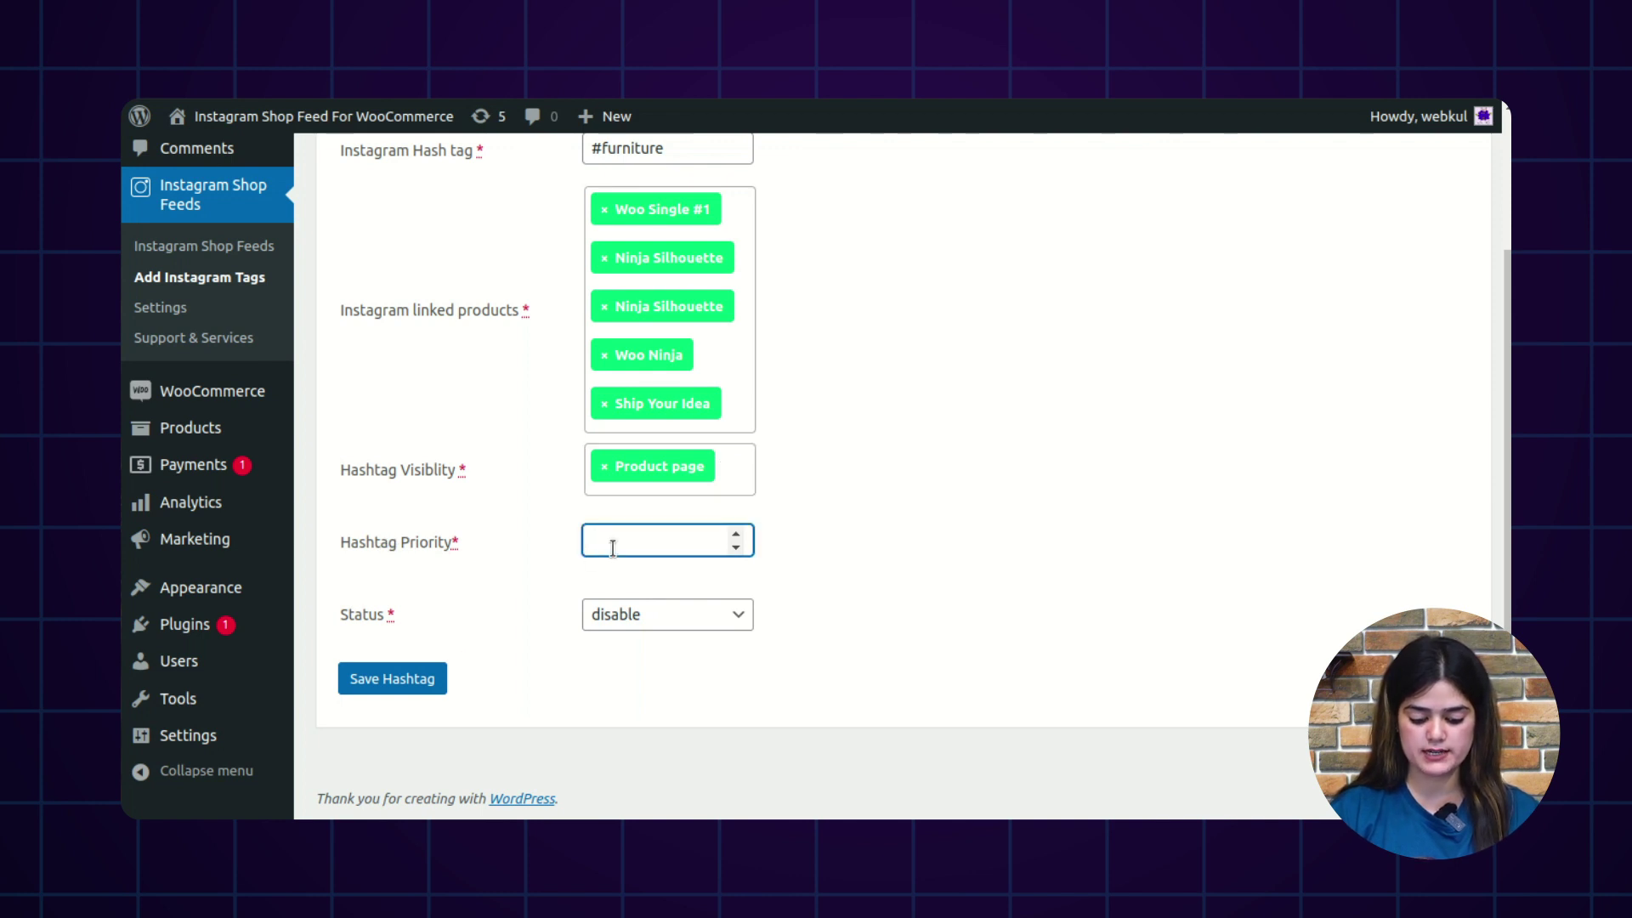
left_click(892, 548)
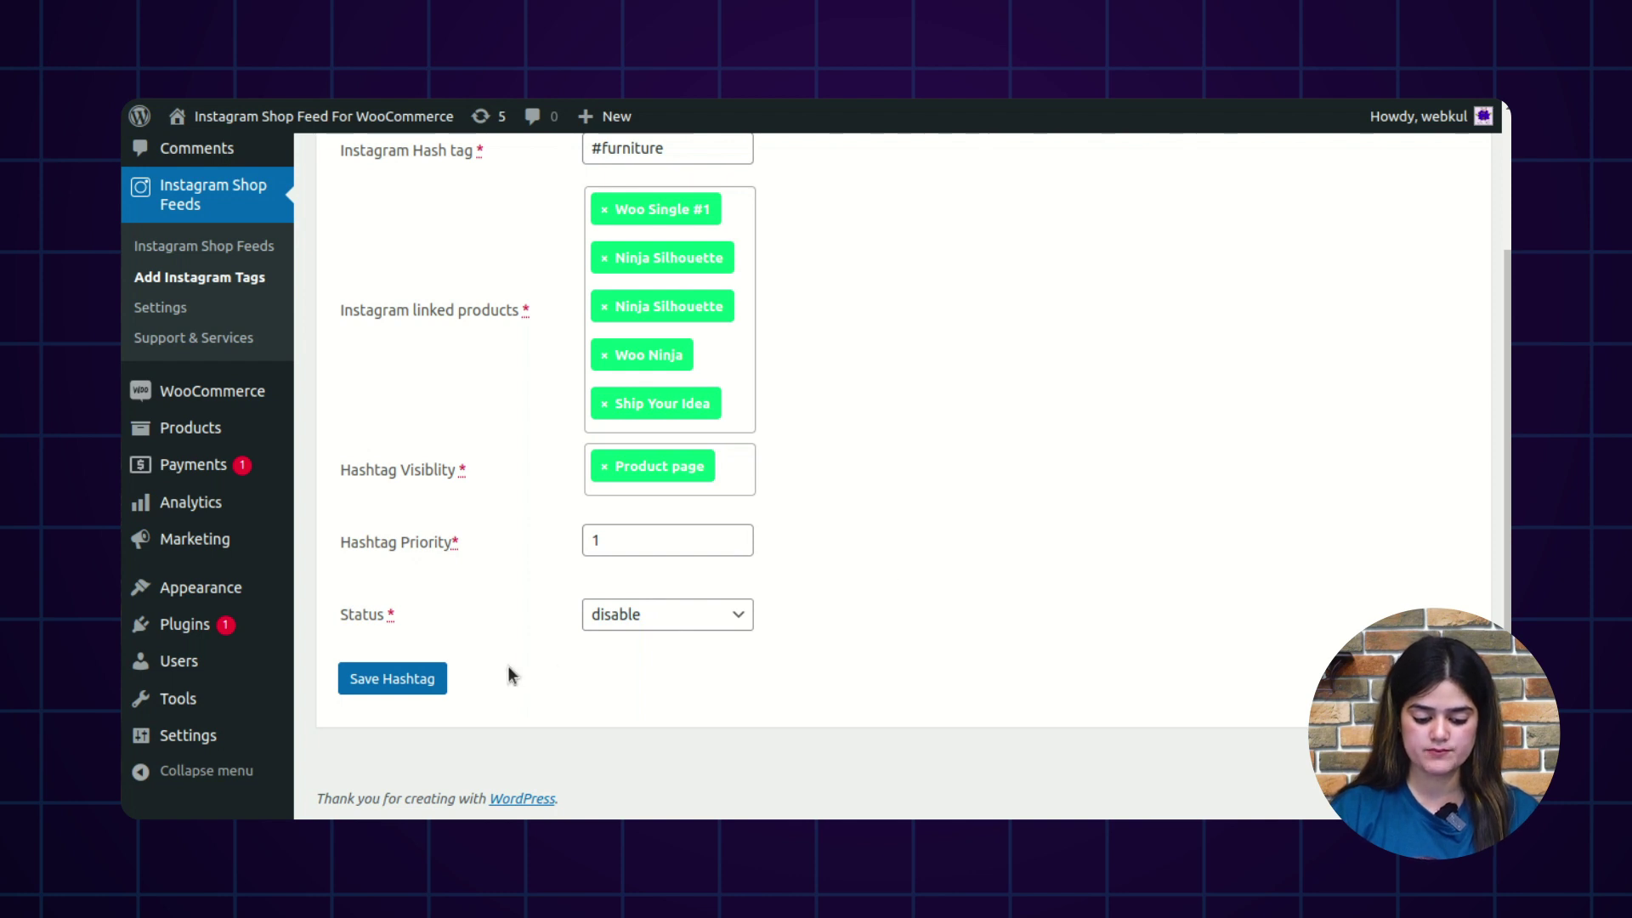
- Set the hashtag status to enable, review the completed form, and save the hashtag
left_click(722, 615)
left_click(670, 660)
scroll(991, 646, "up", 3)
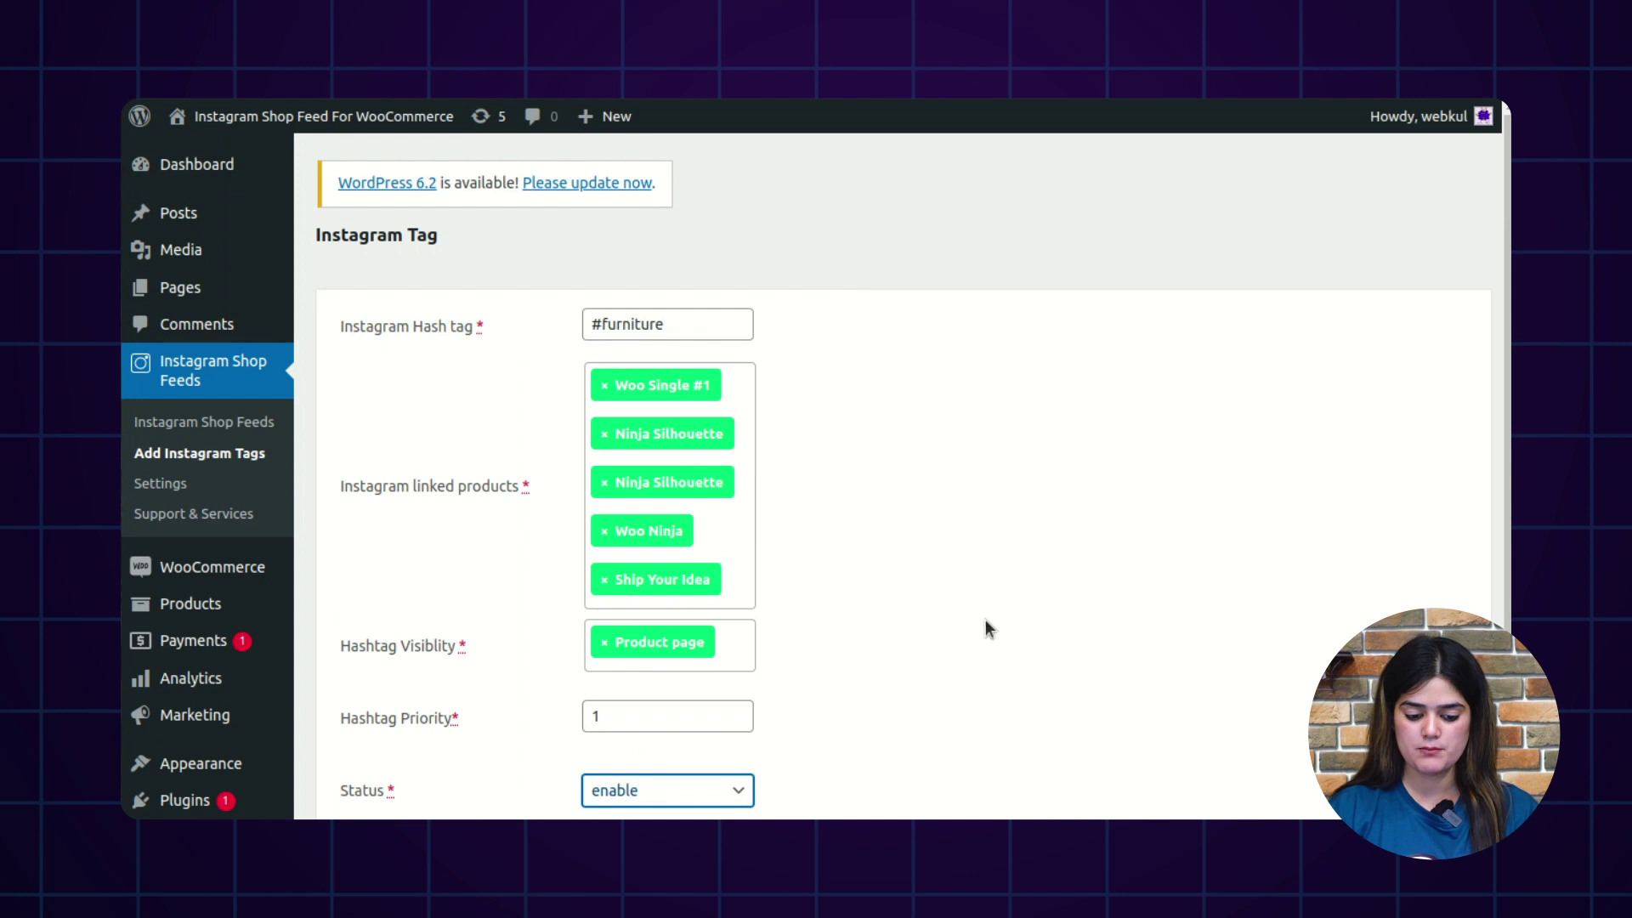
scroll(1090, 547, "down", 3)
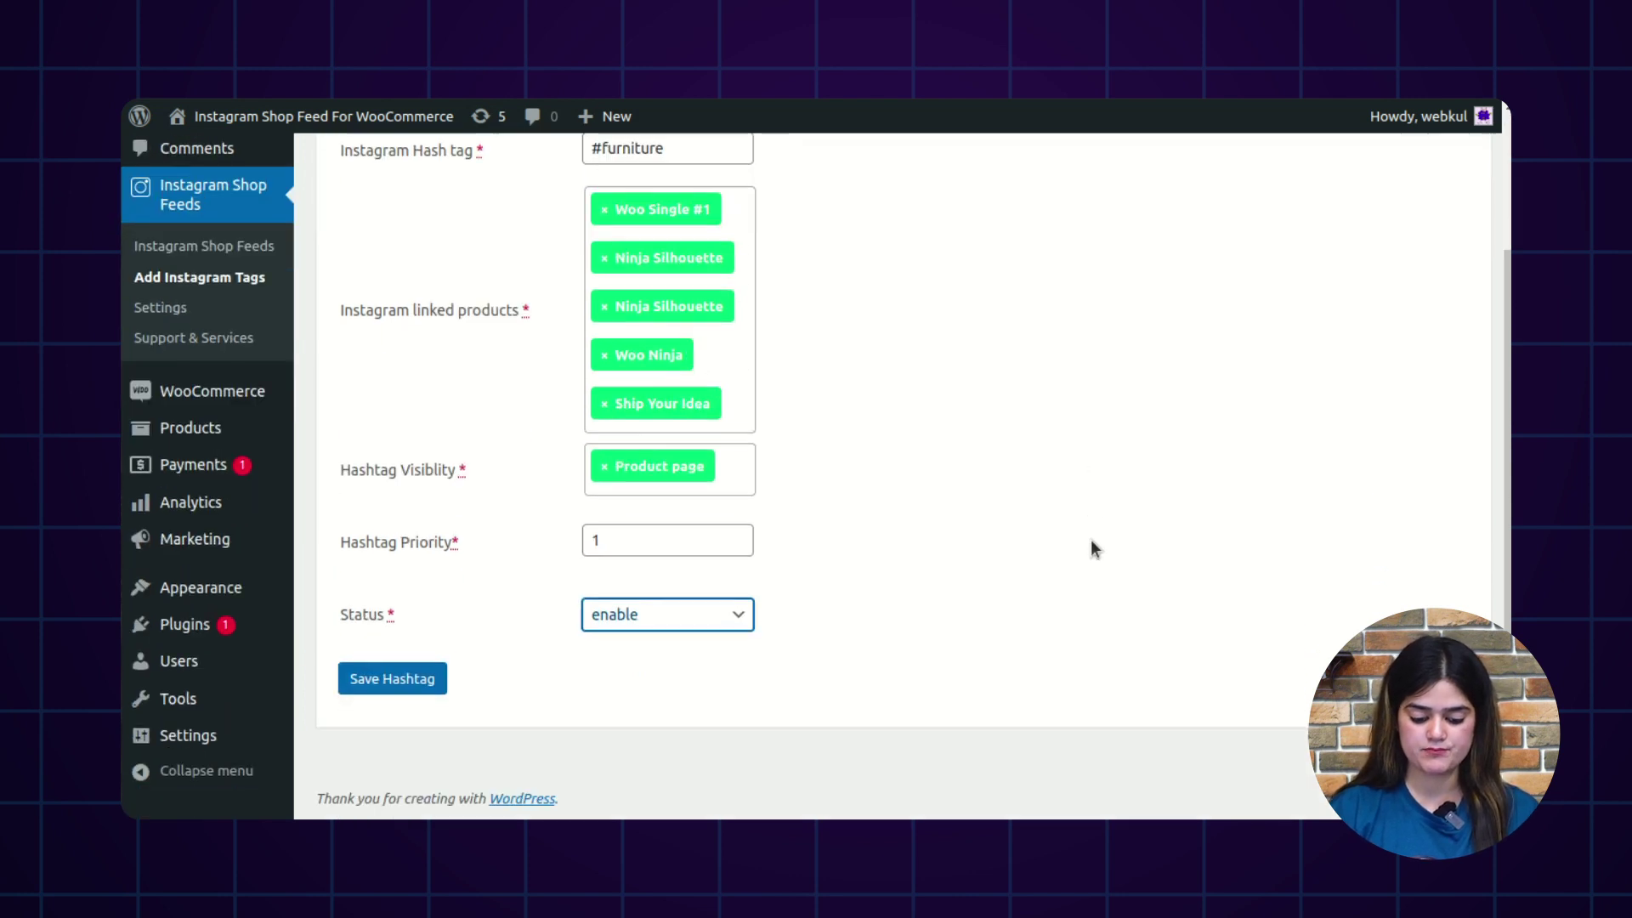
scroll(848, 672, "up", 3)
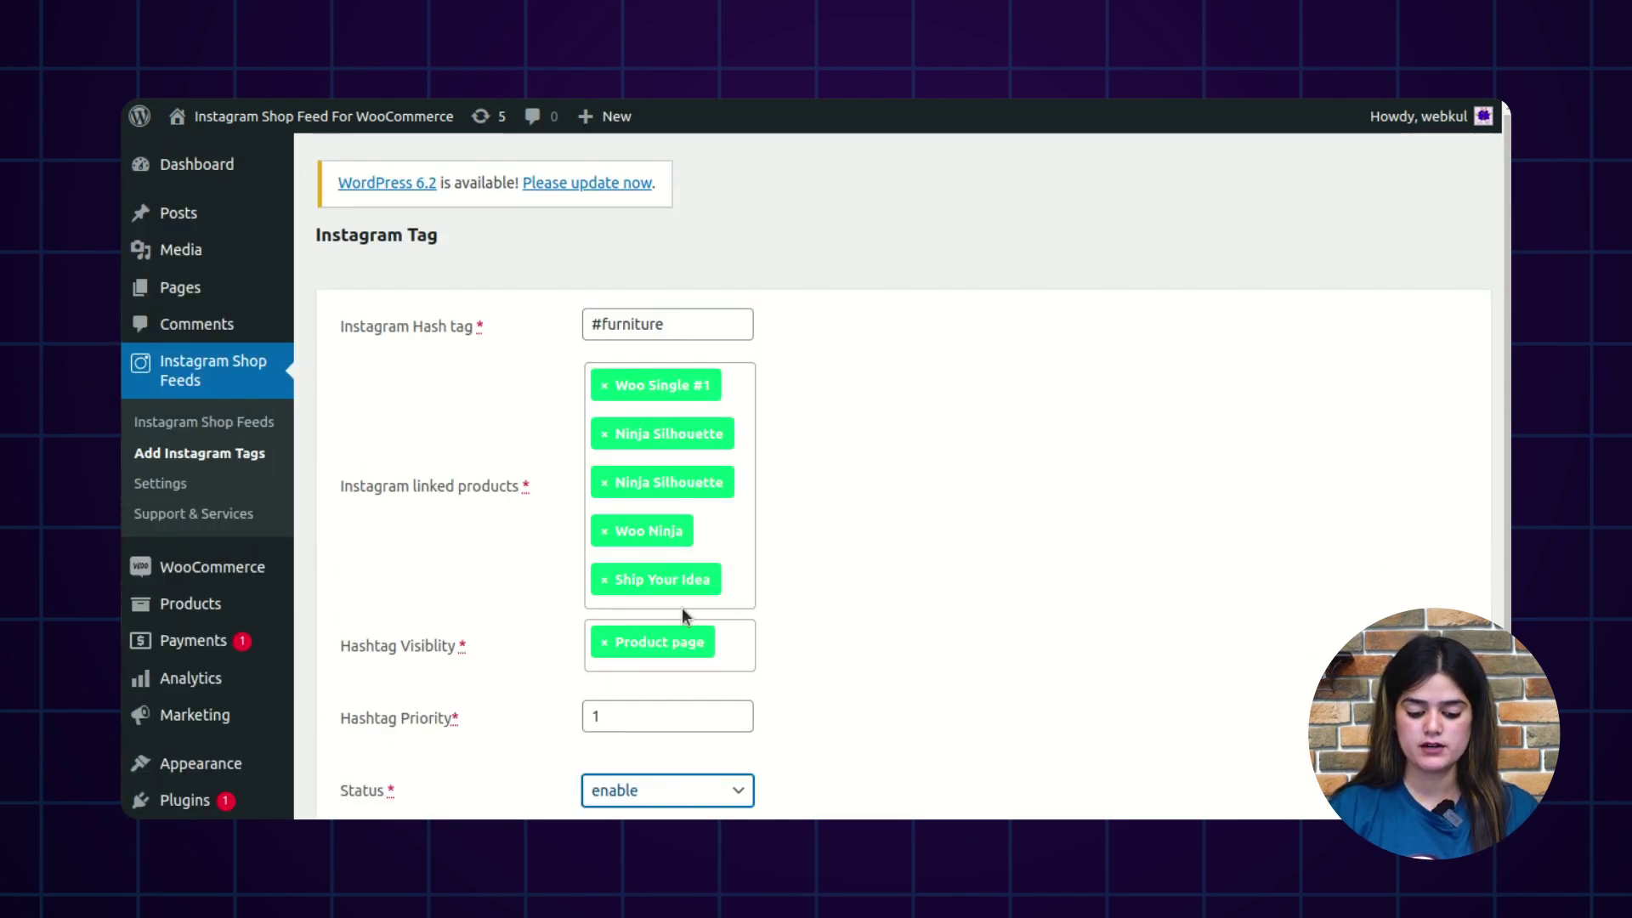
scroll(750, 509, "down", 3)
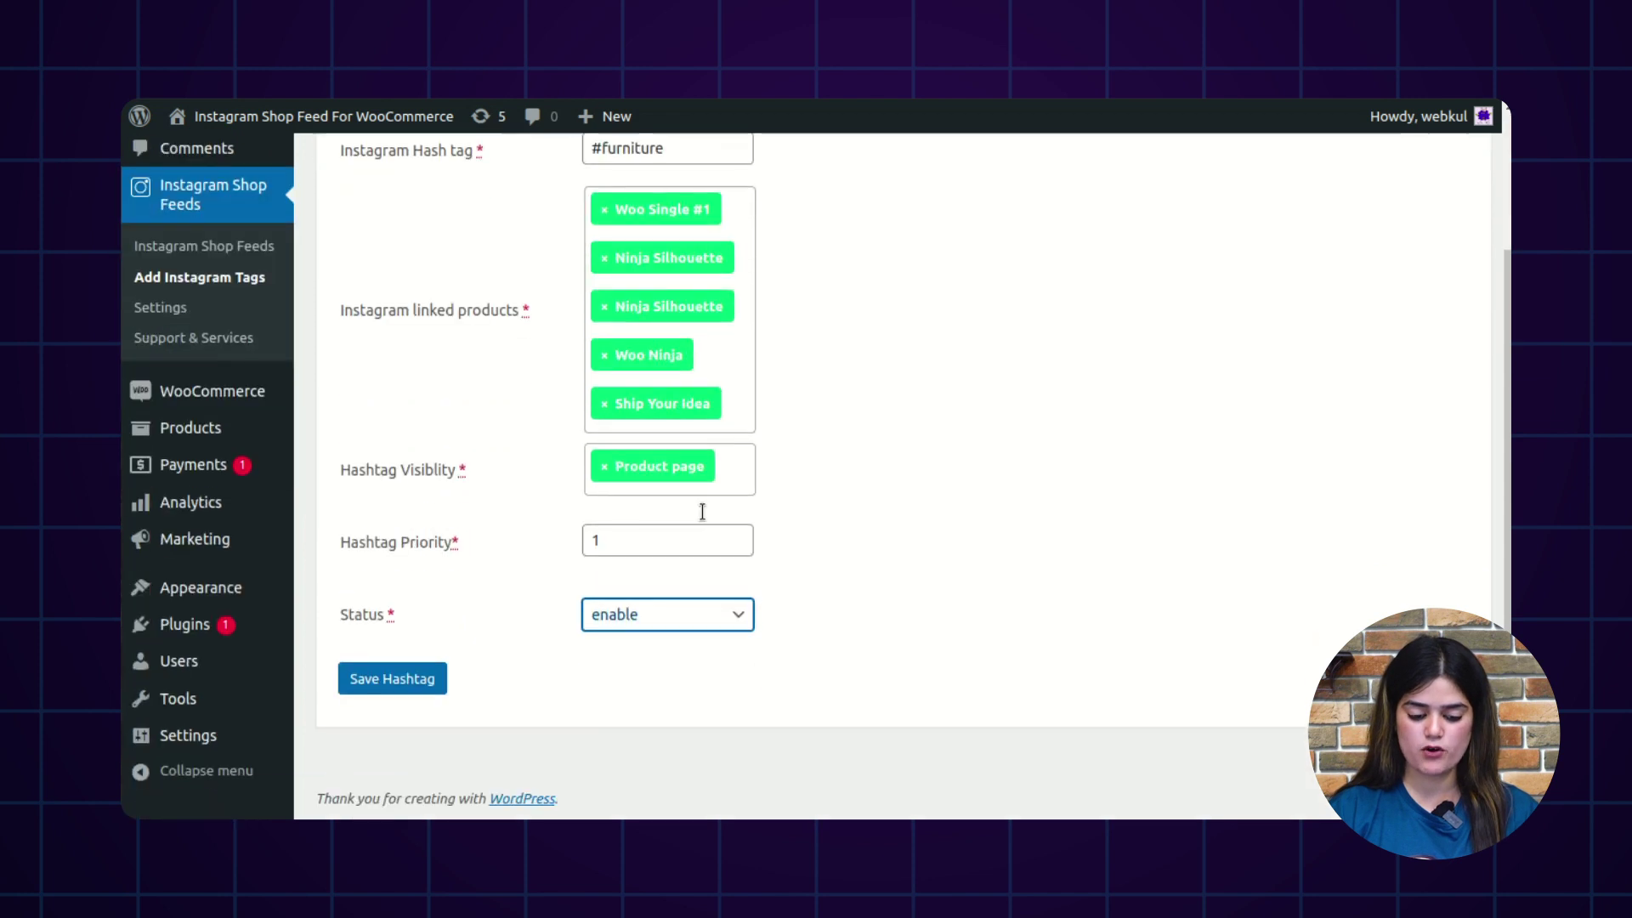
scroll(516, 441, "up", 3)
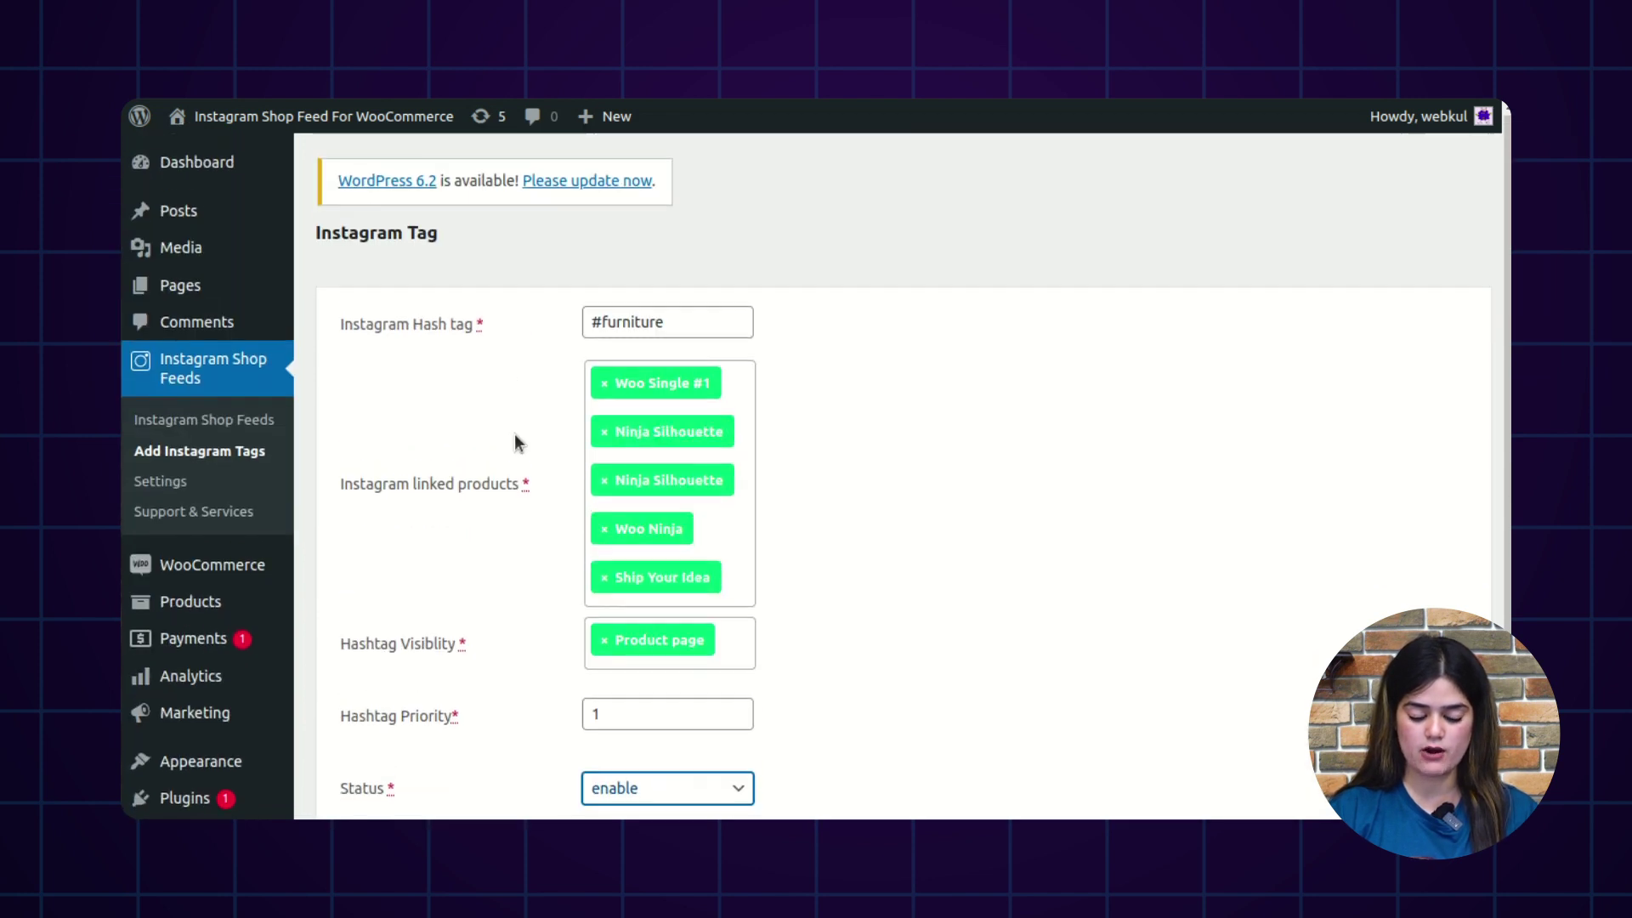
scroll(516, 441, "down", 3)
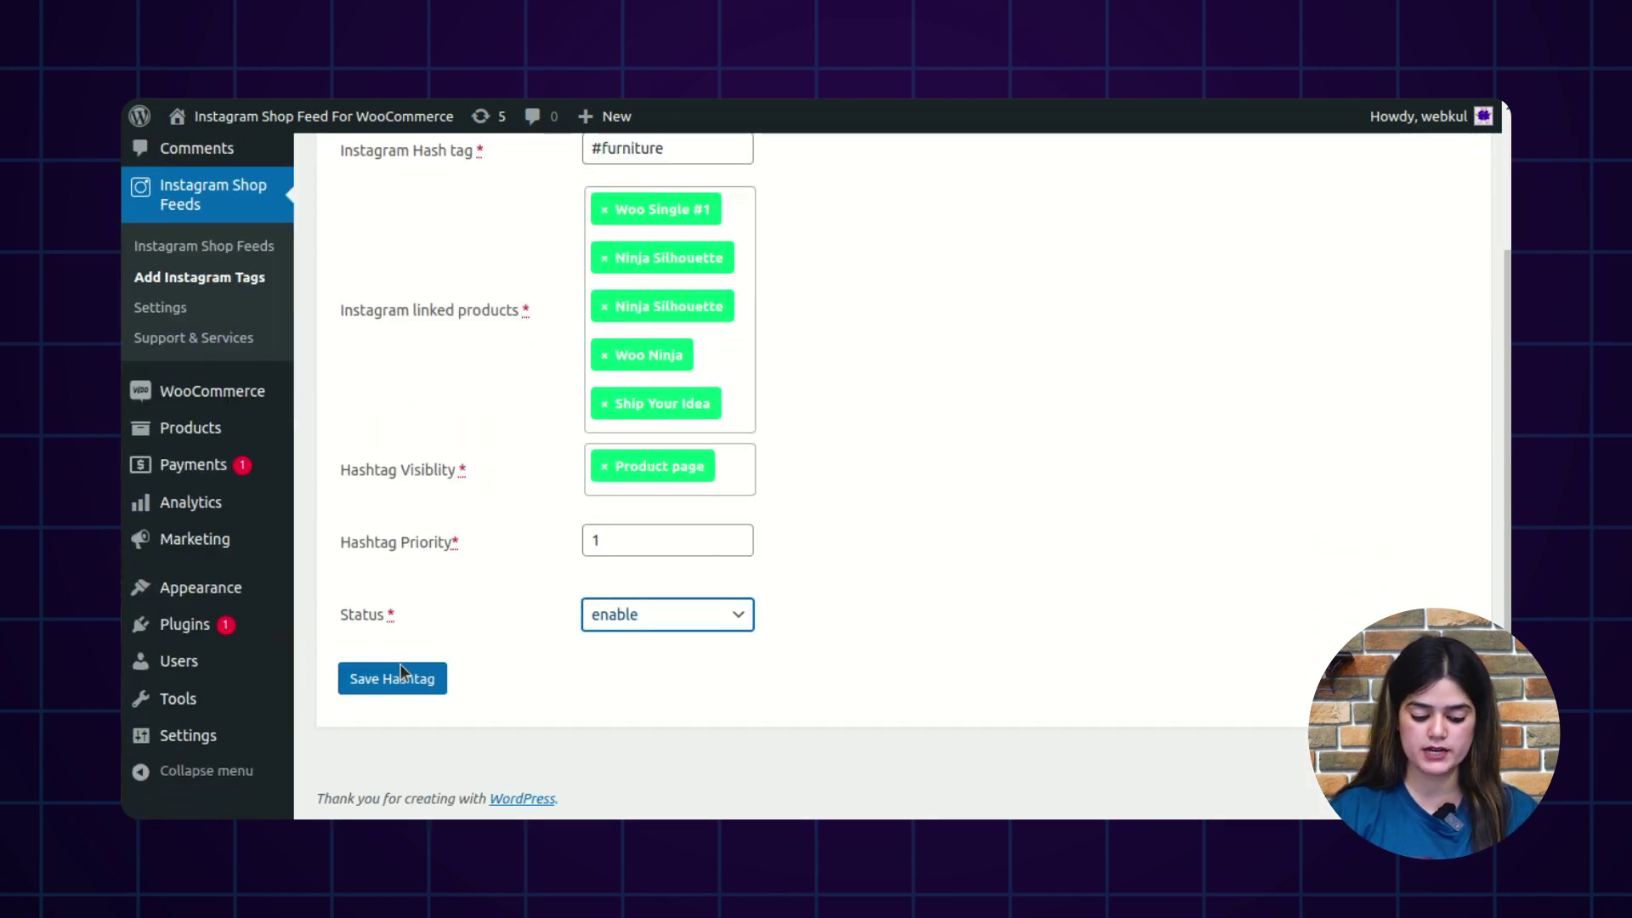
left_click(432, 687)
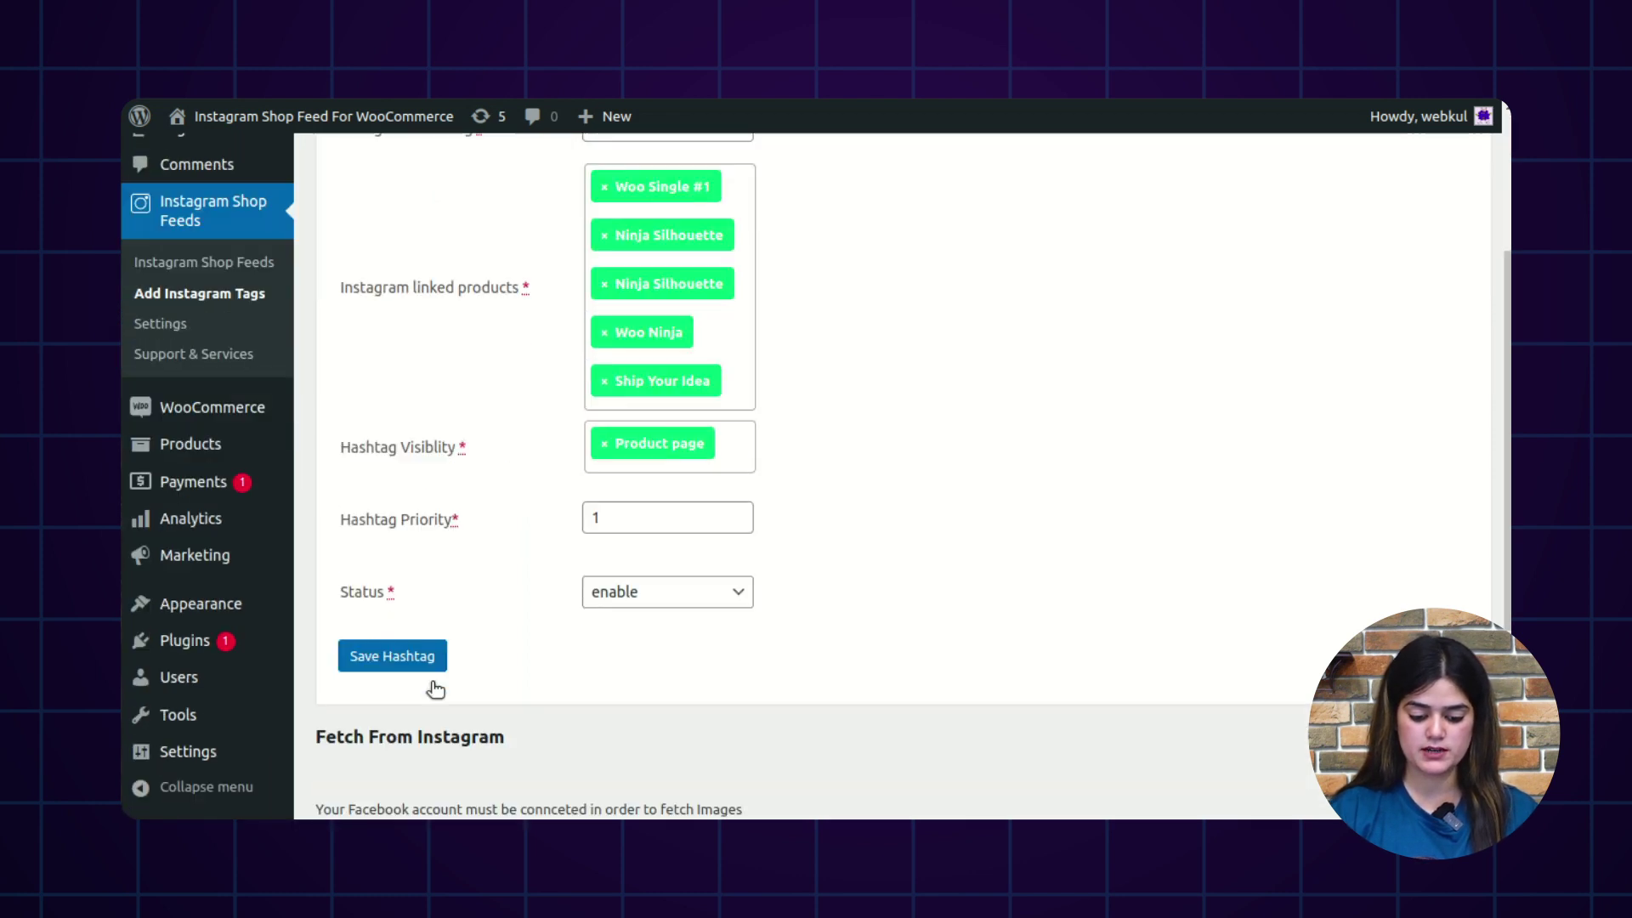
- Check the saved tag's Fetch From Instagram section, and locate the #furniture entry in the Instagram tag list
scroll(481, 593, "down", 3)
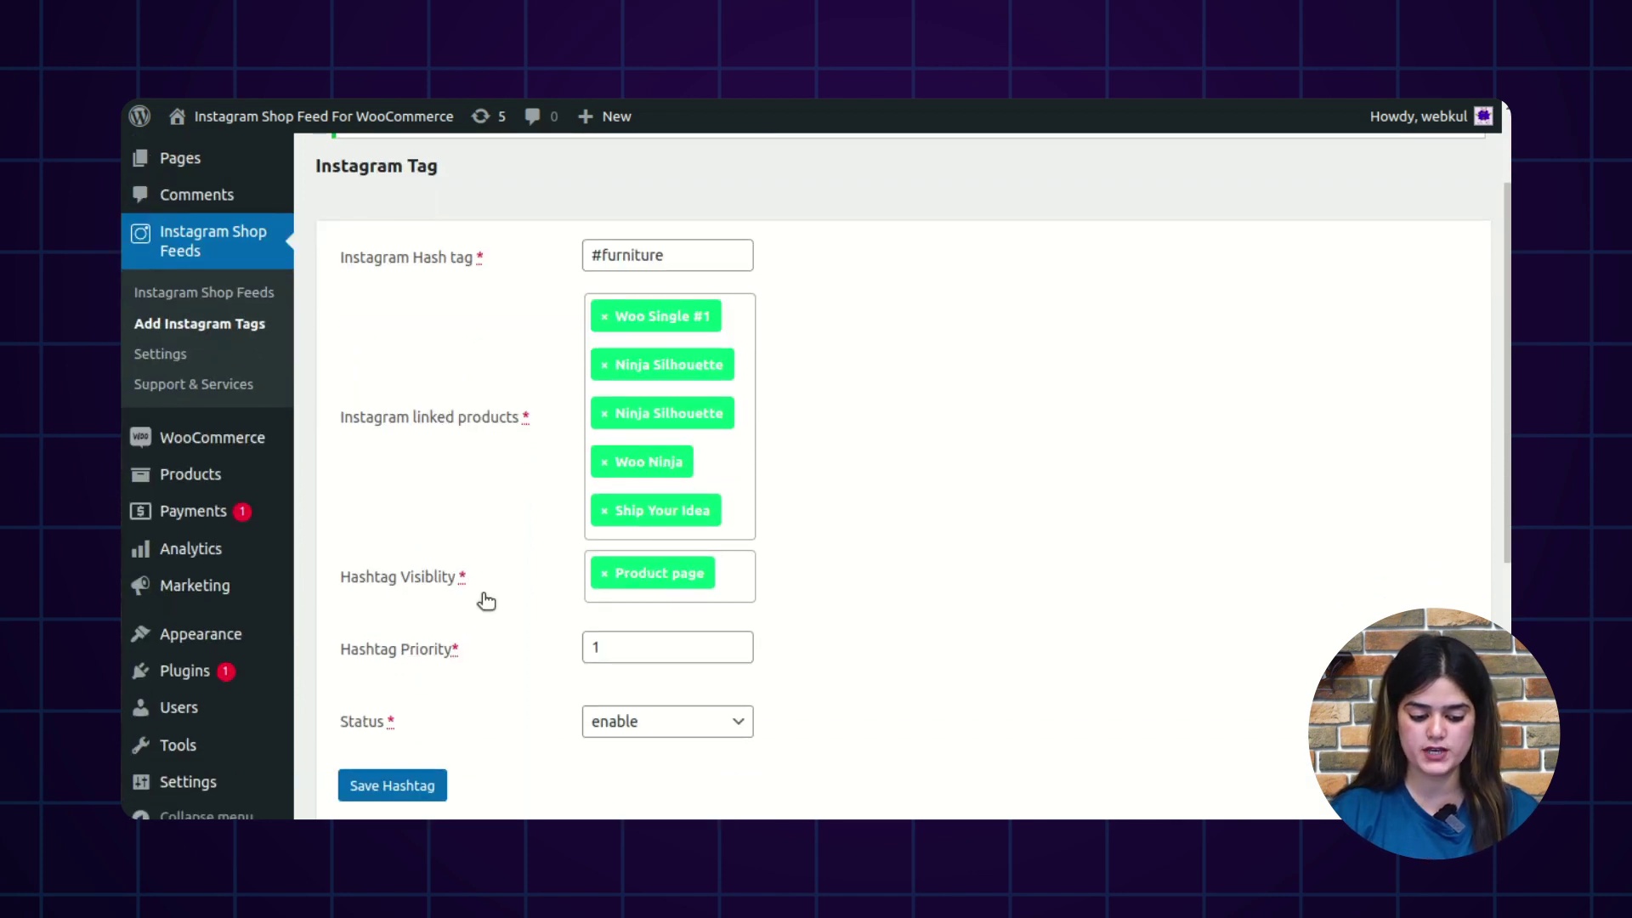
scroll(485, 596, "down", 5)
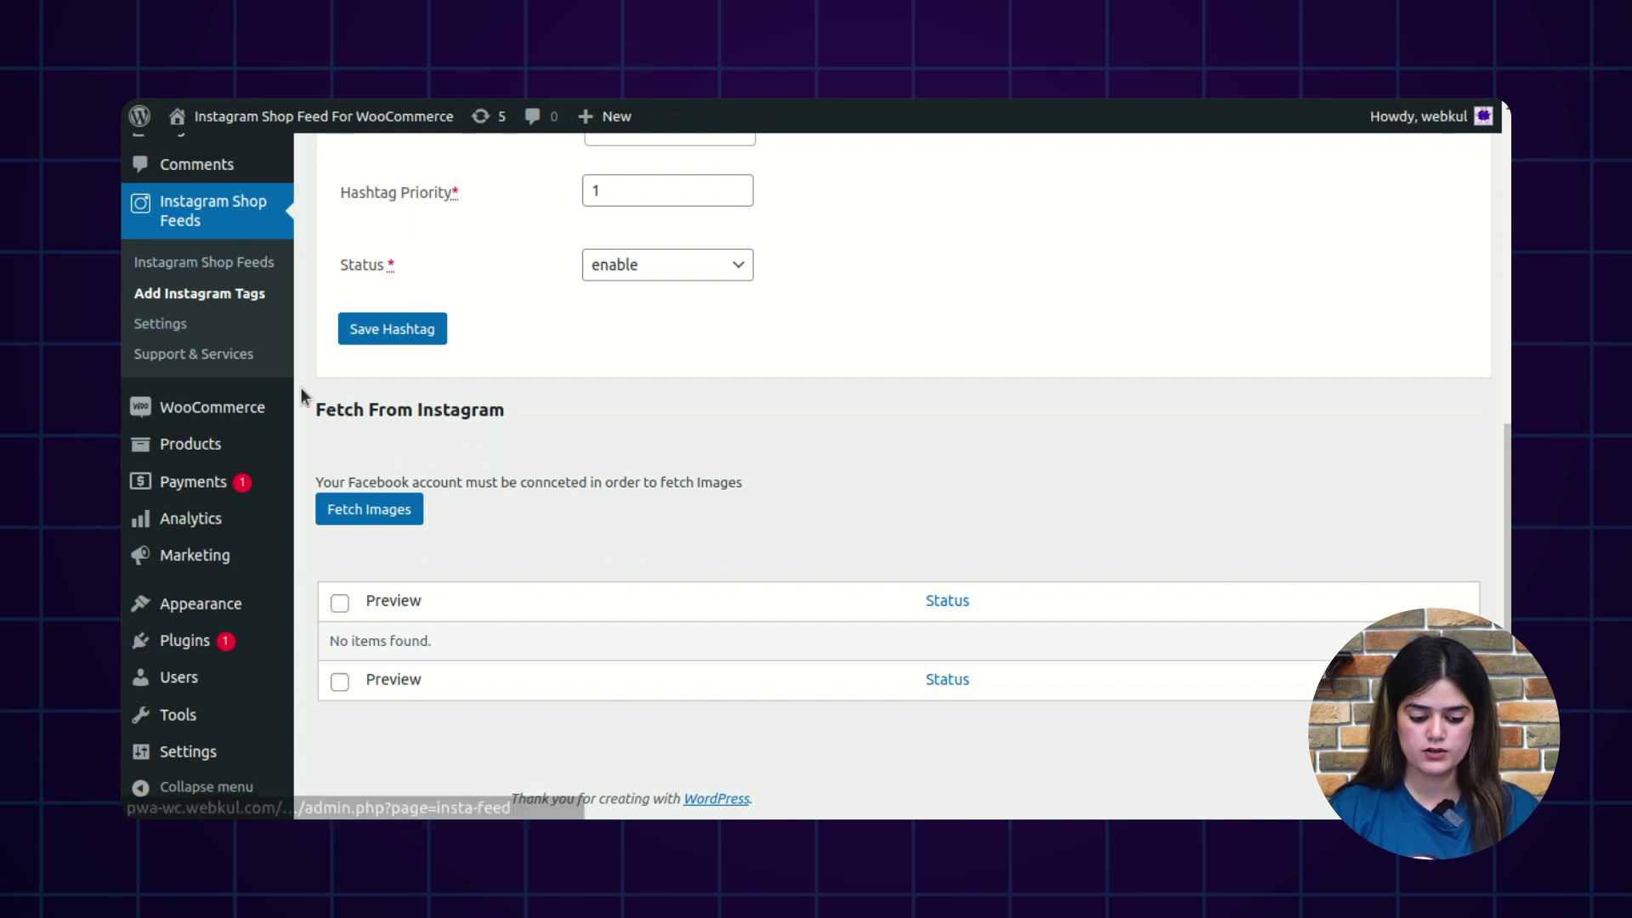
scroll(300, 394, "up", 3)
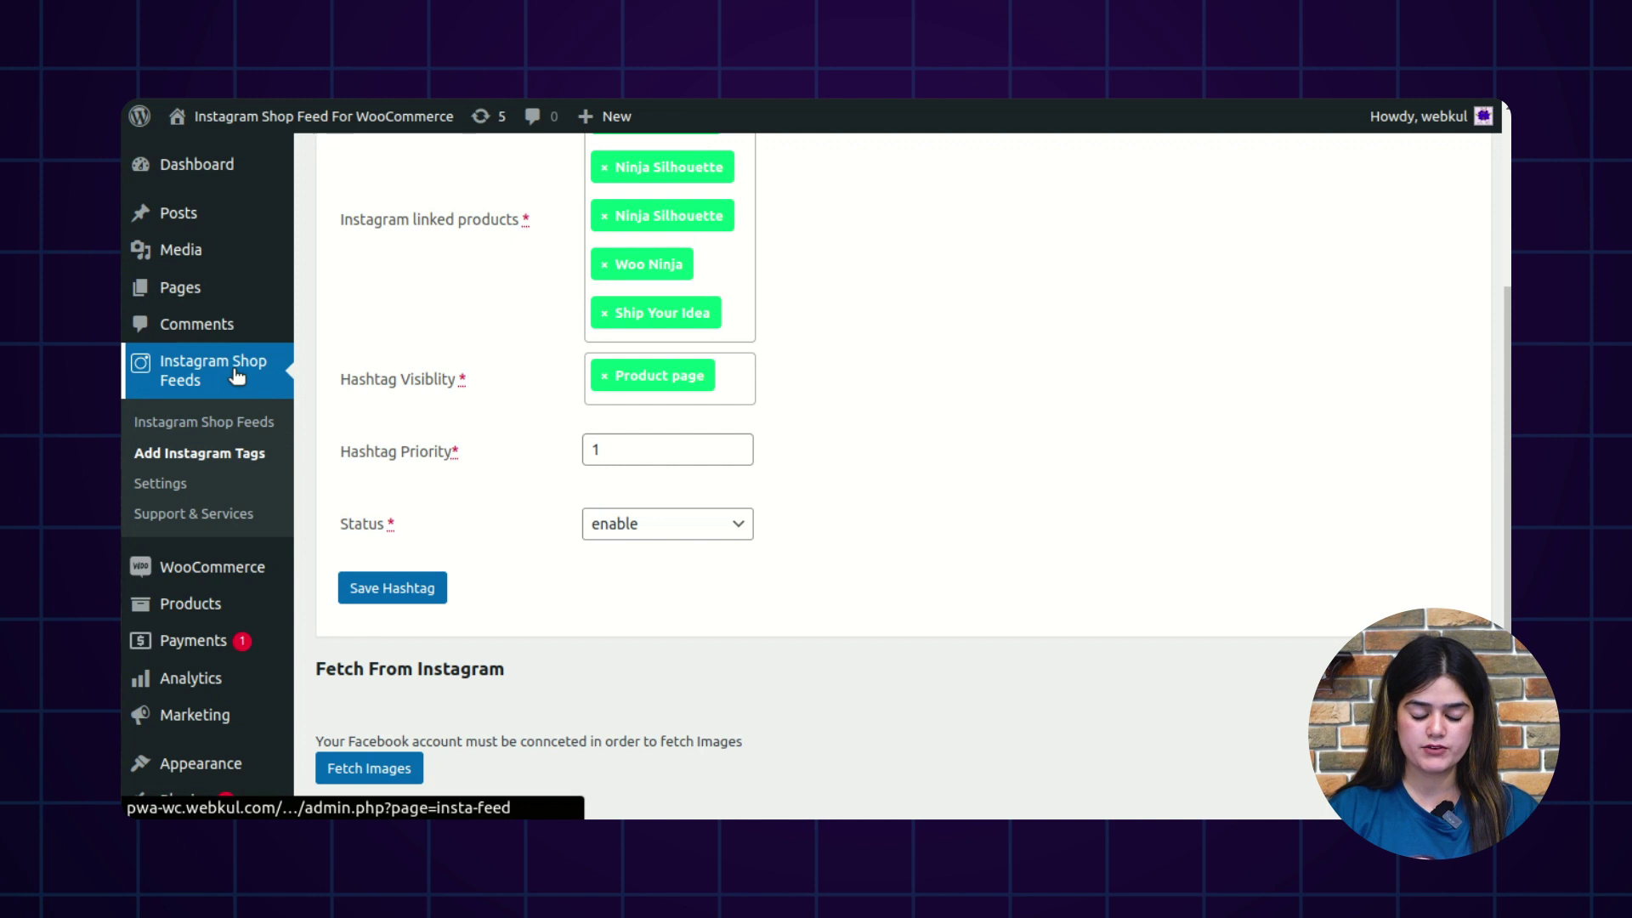
left_click(177, 431)
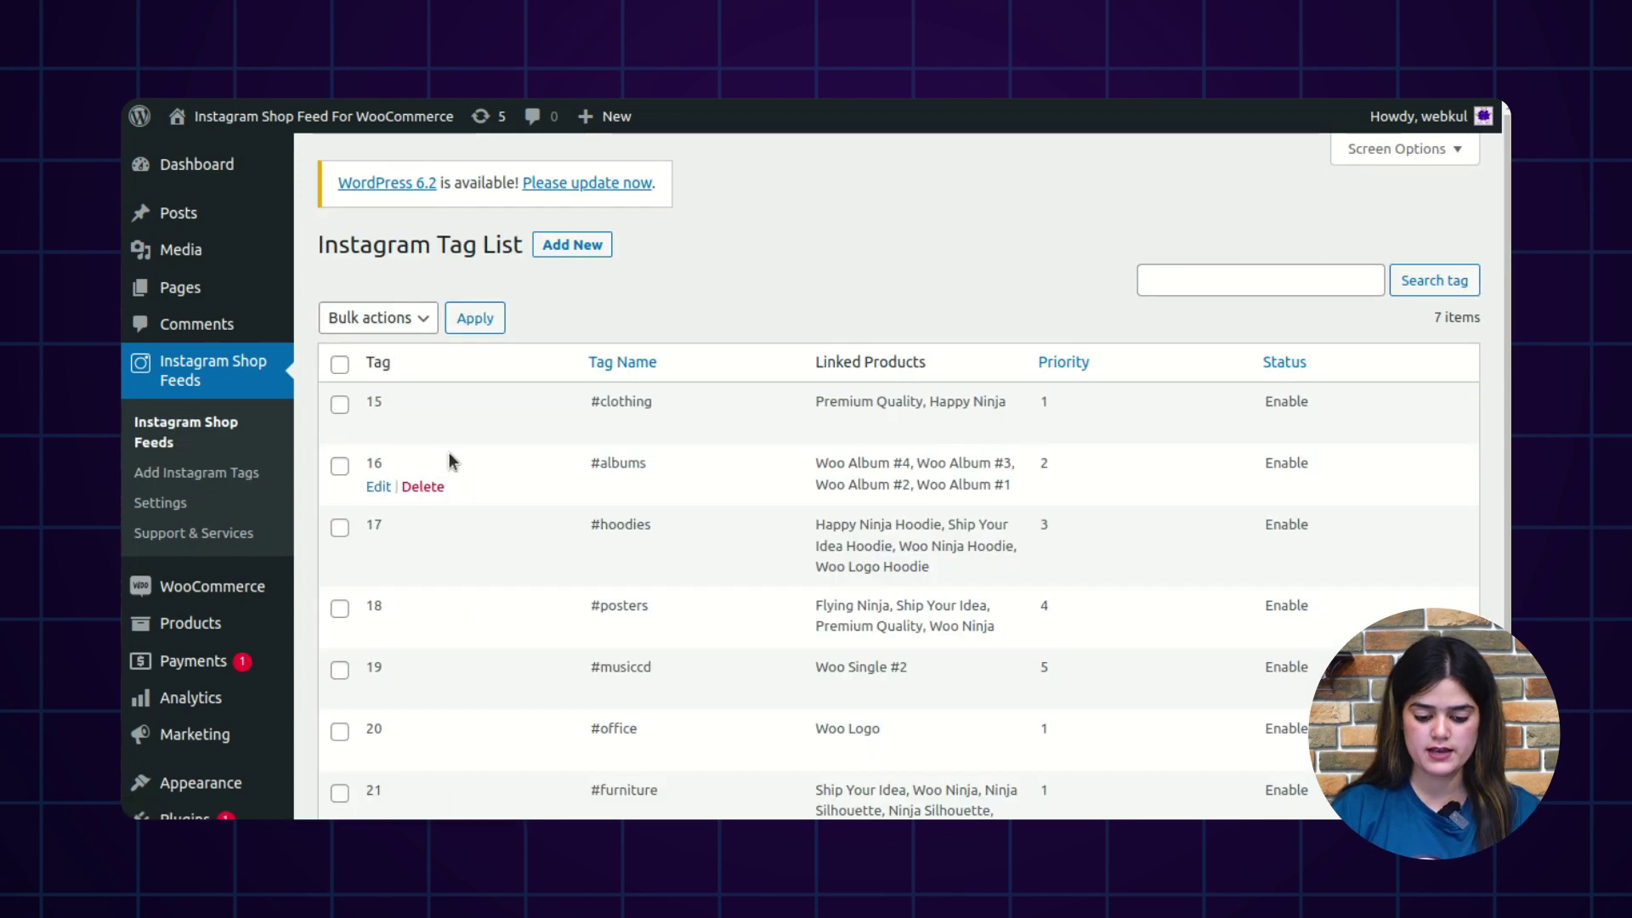
scroll(518, 459, "down", 3)
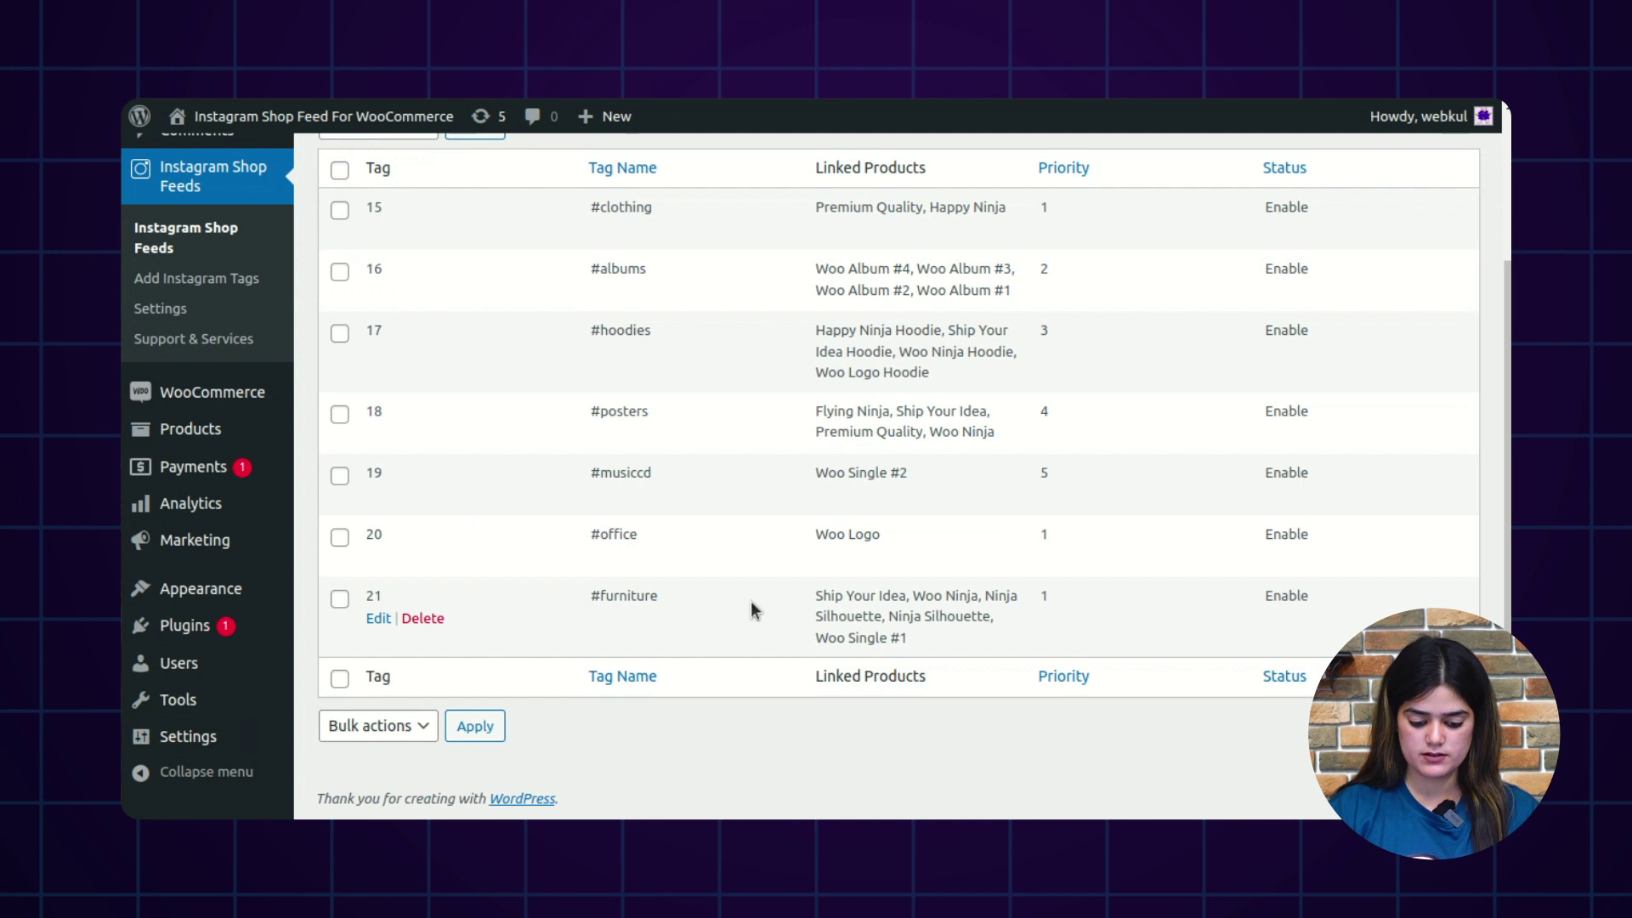
triple_click(680, 595)
left_click_drag(633, 596, 639, 612)
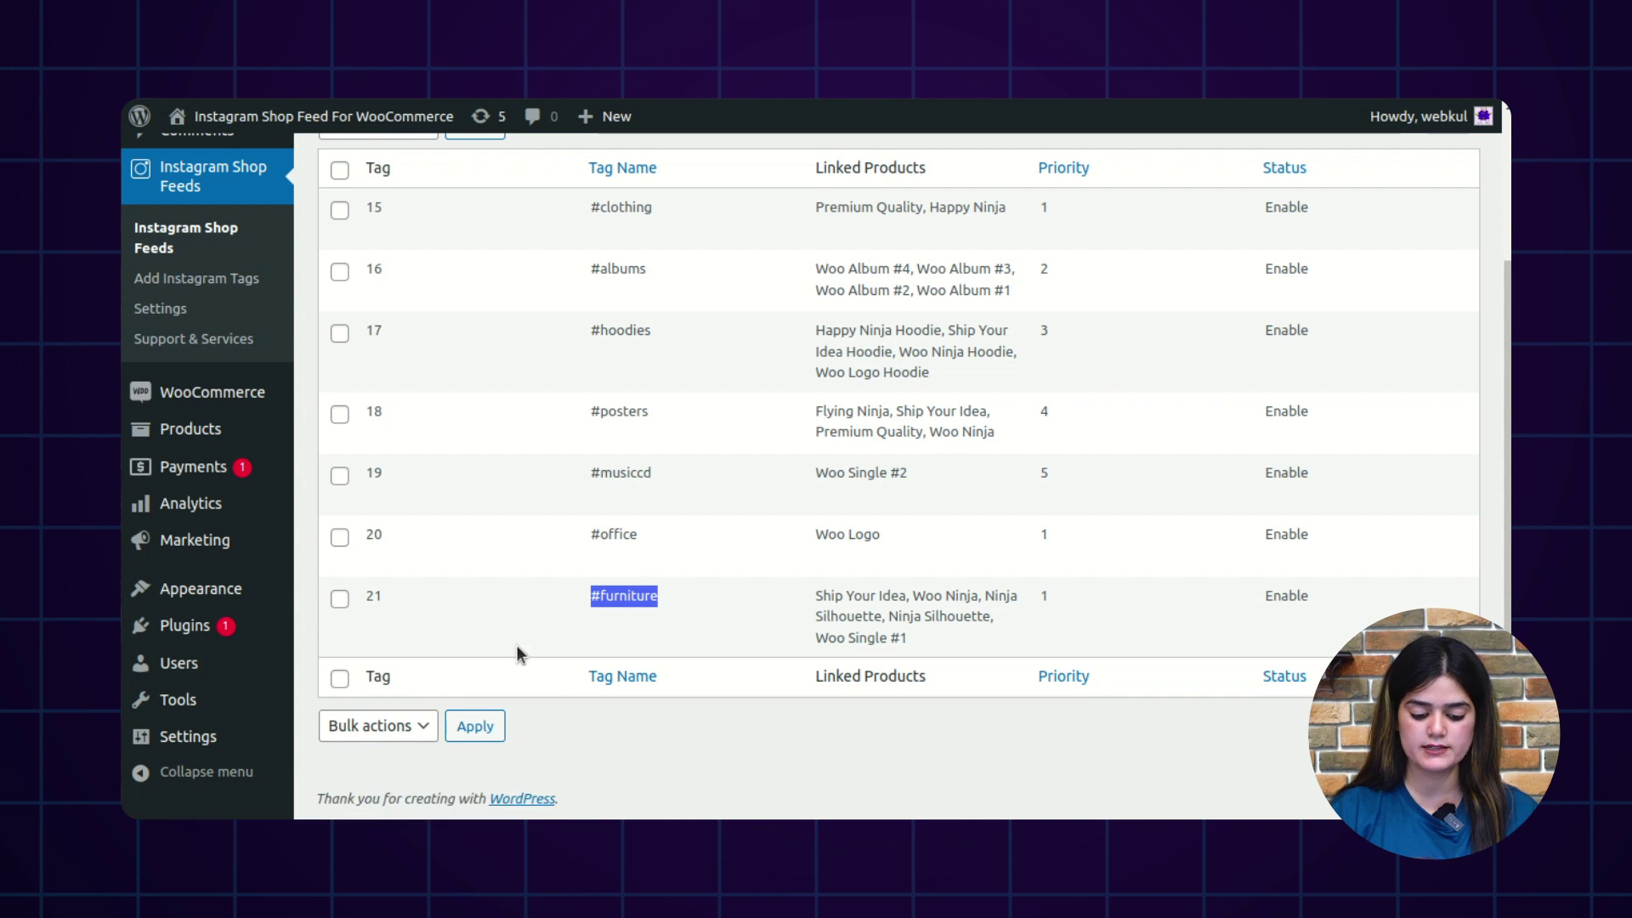
left_click(653, 791)
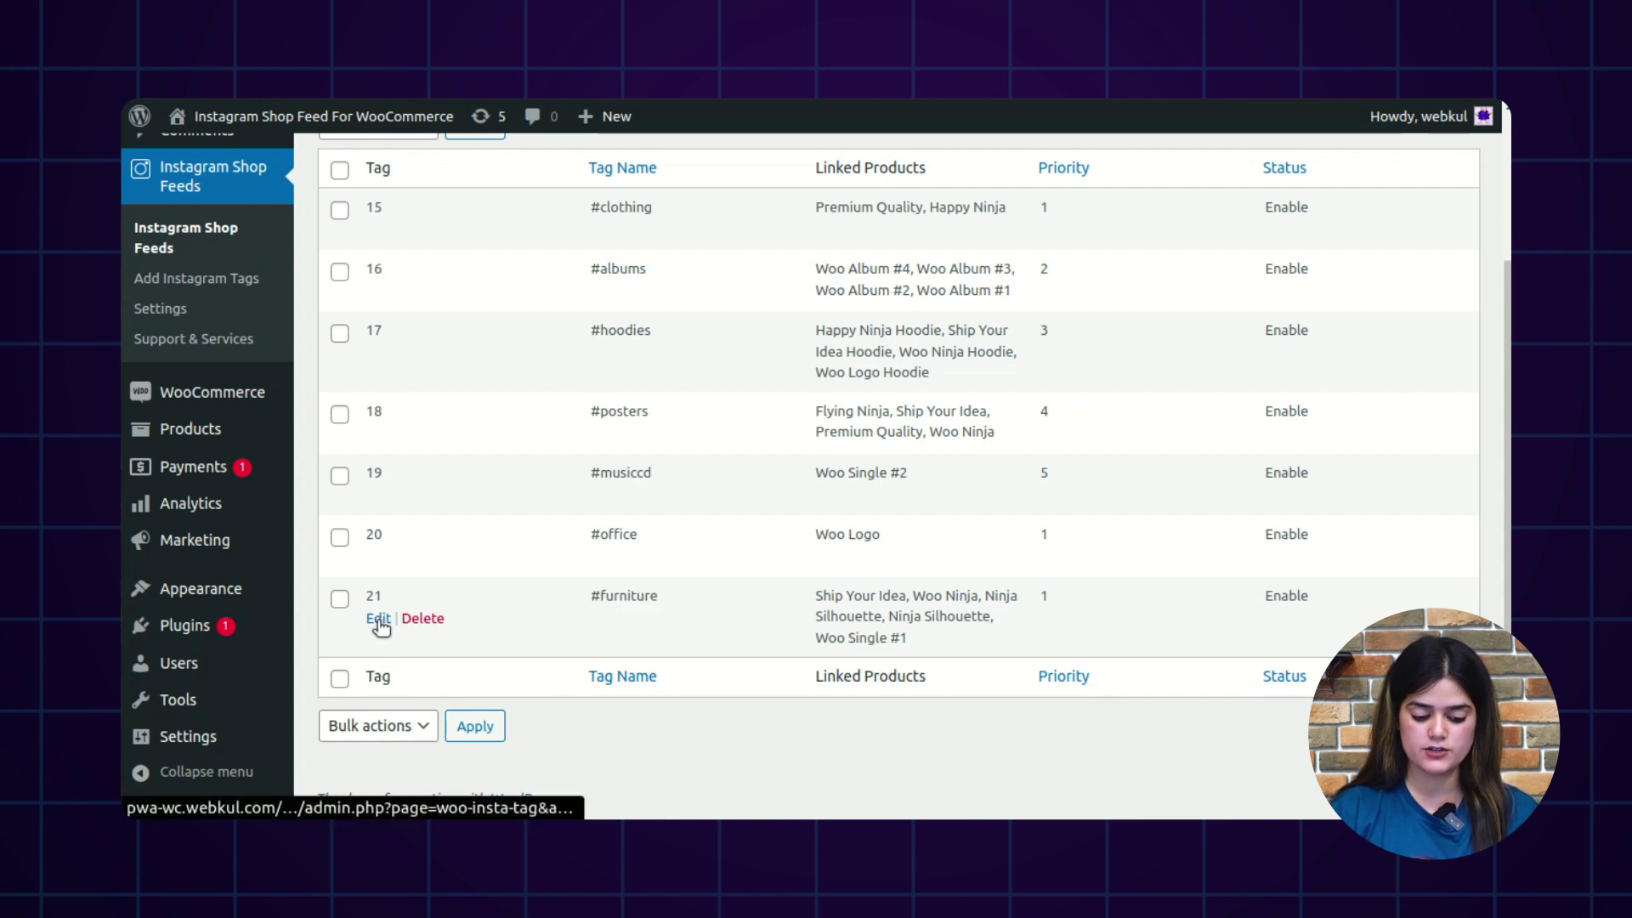
- Open the #furniture tag for editing and fetch its images from Instagram
left_click(378, 619)
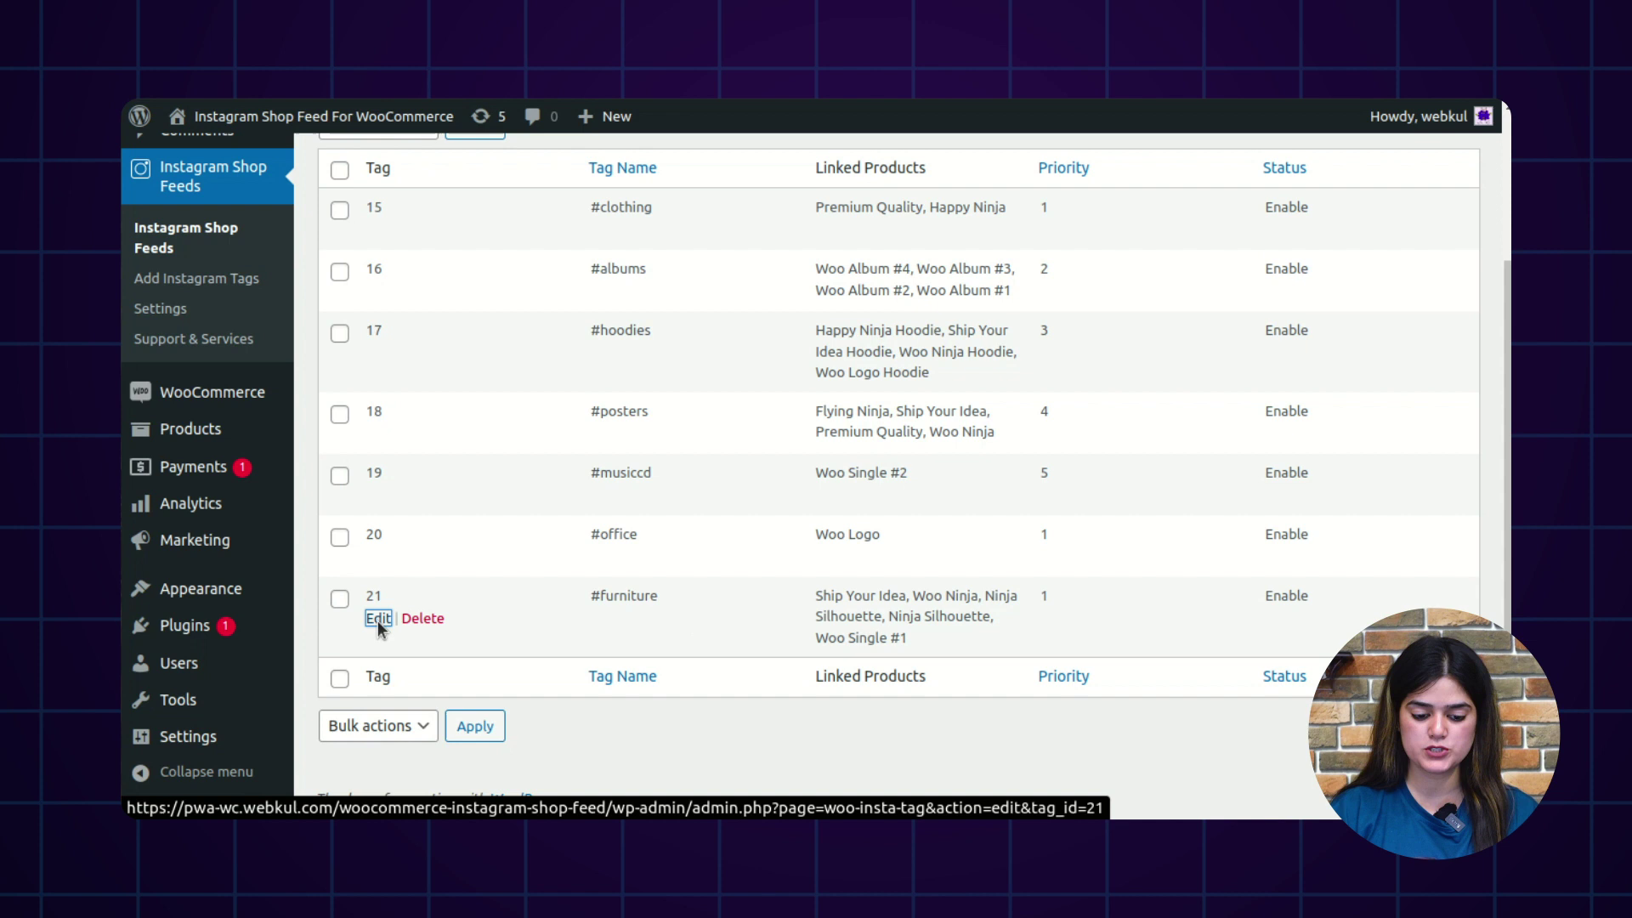
scroll(404, 655, "down", 6)
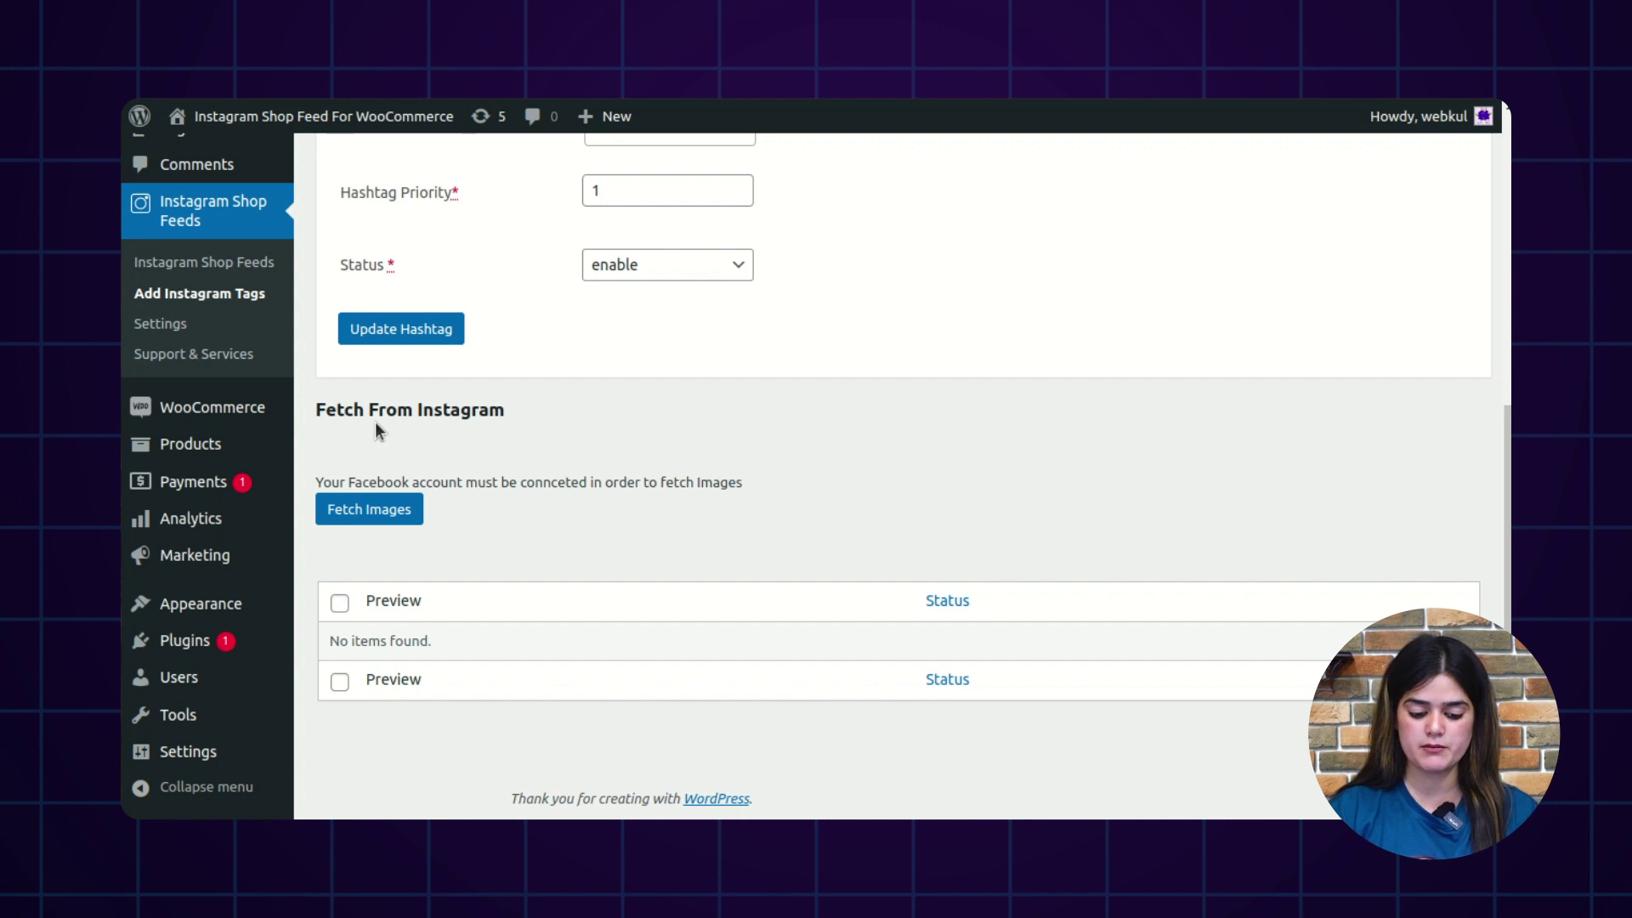
left_click(390, 518)
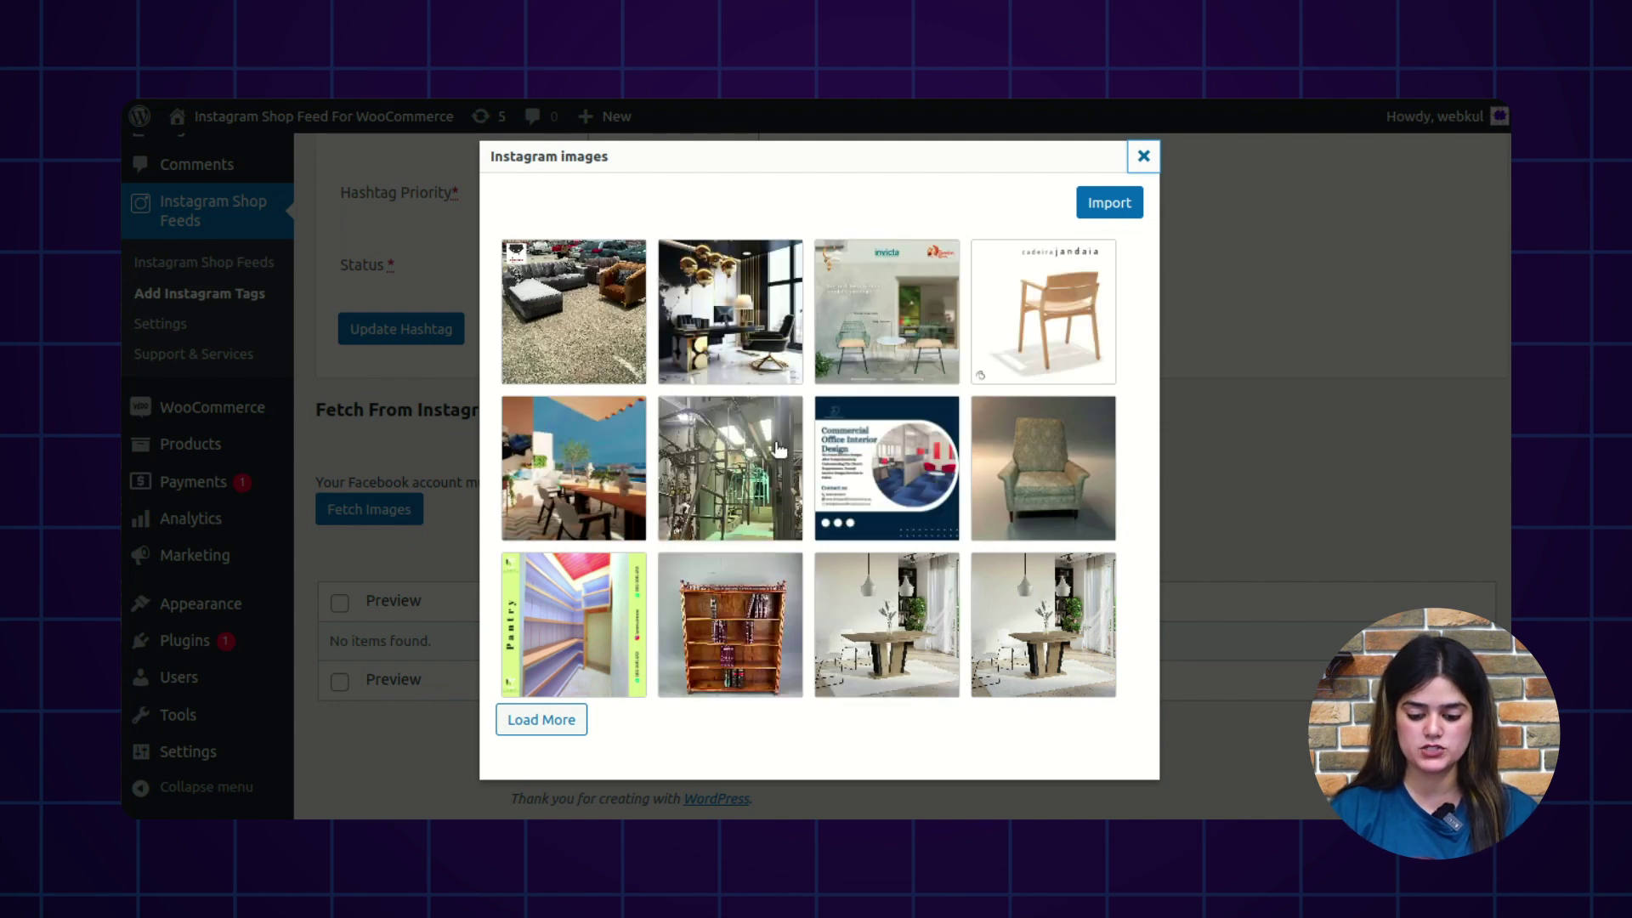
- Select all displayed Instagram images except the outdoor chairs with the invicta logo and the Commercial Office Interior Design graphic, and import them
left_click(1090, 278)
left_click(704, 500)
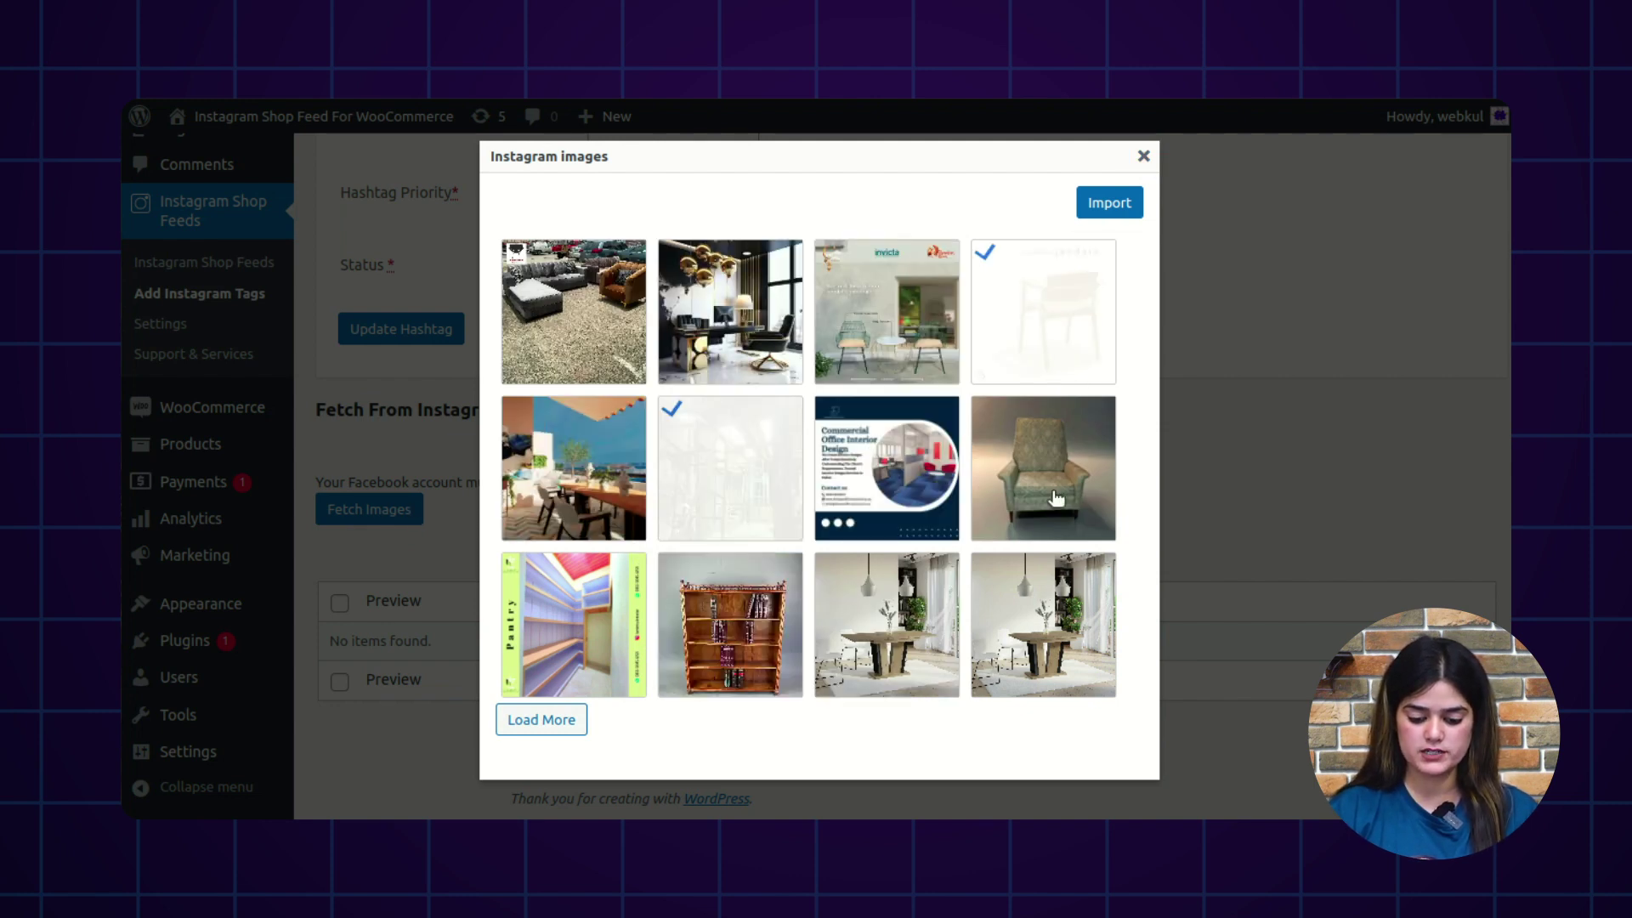
left_click(1037, 494)
left_click(714, 600)
left_click(833, 629)
left_click(1031, 627)
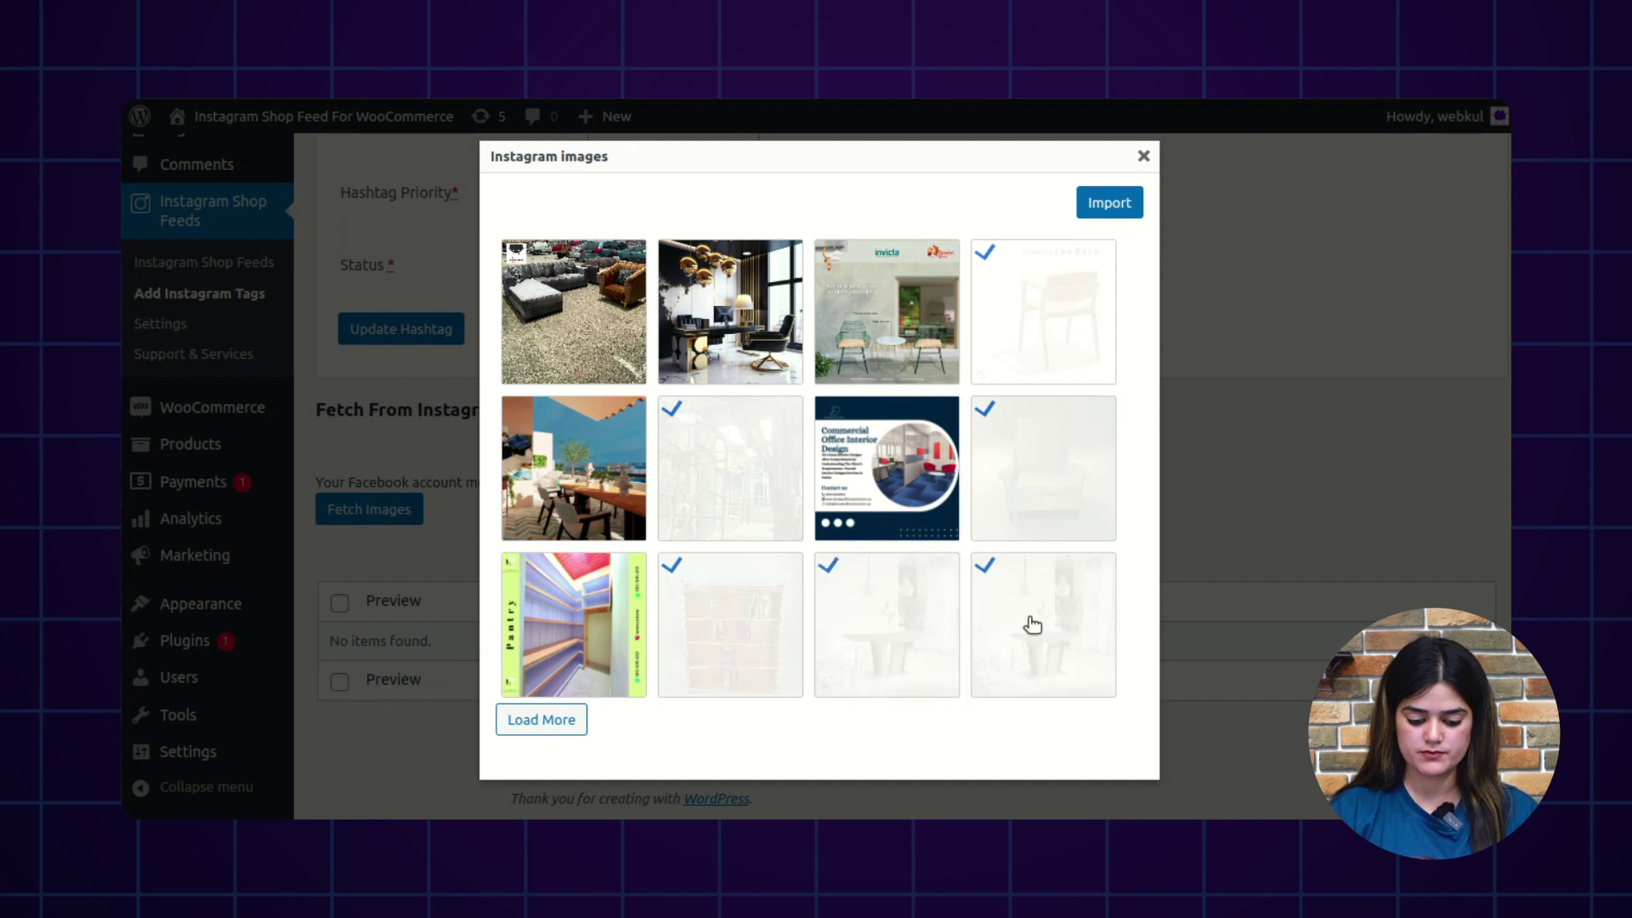
left_click(619, 626)
left_click(585, 502)
left_click(747, 332)
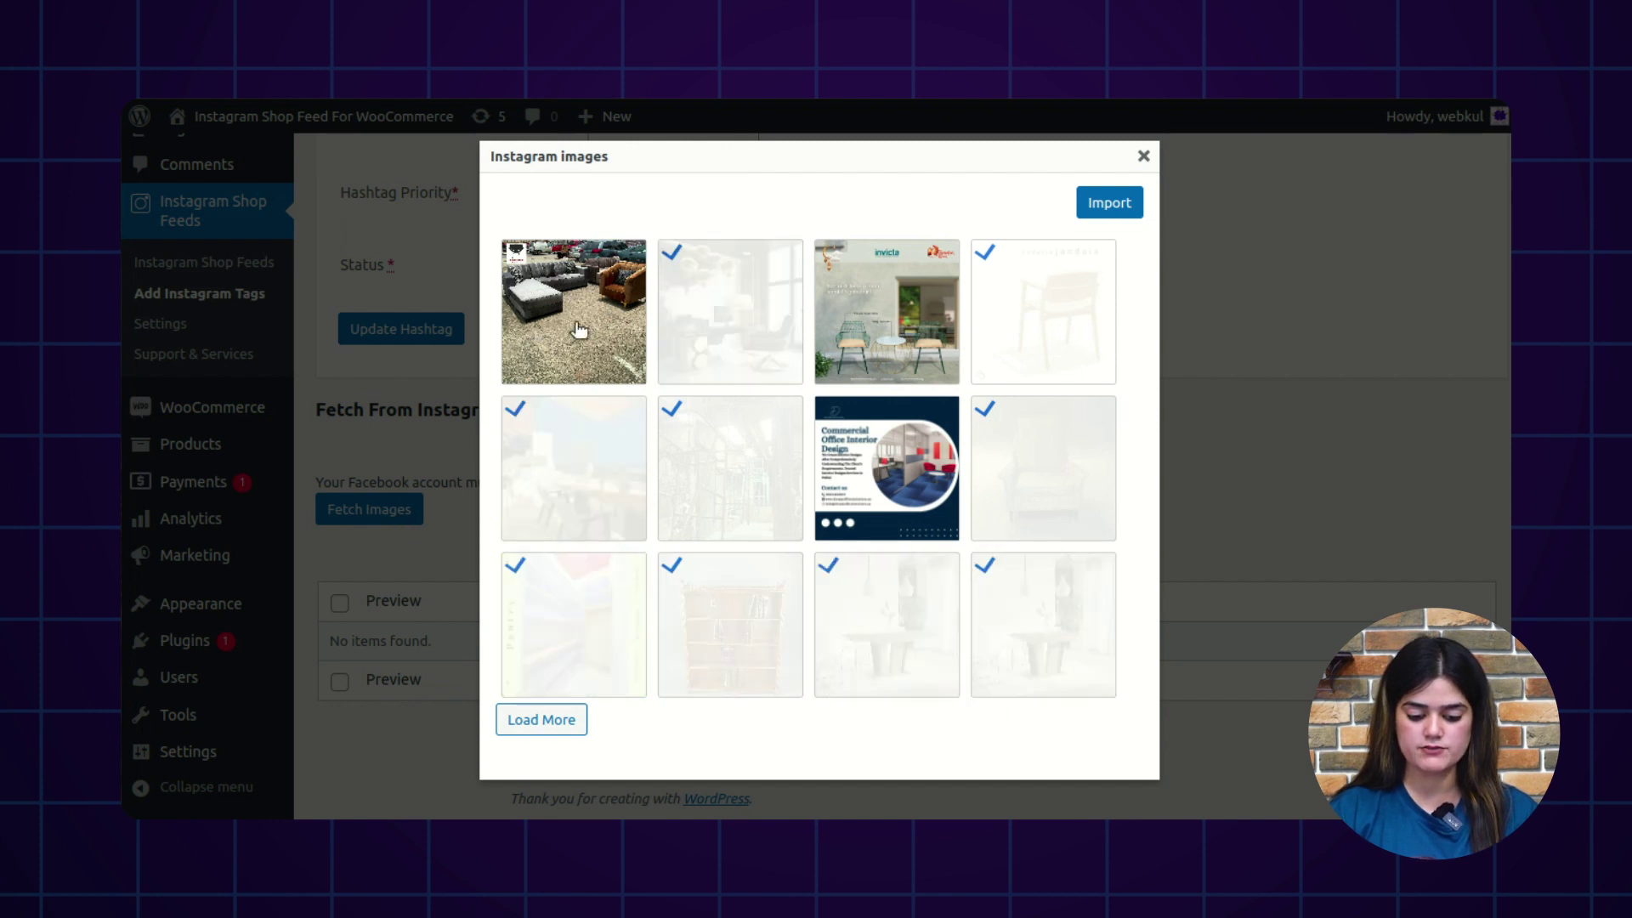
left_click(578, 330)
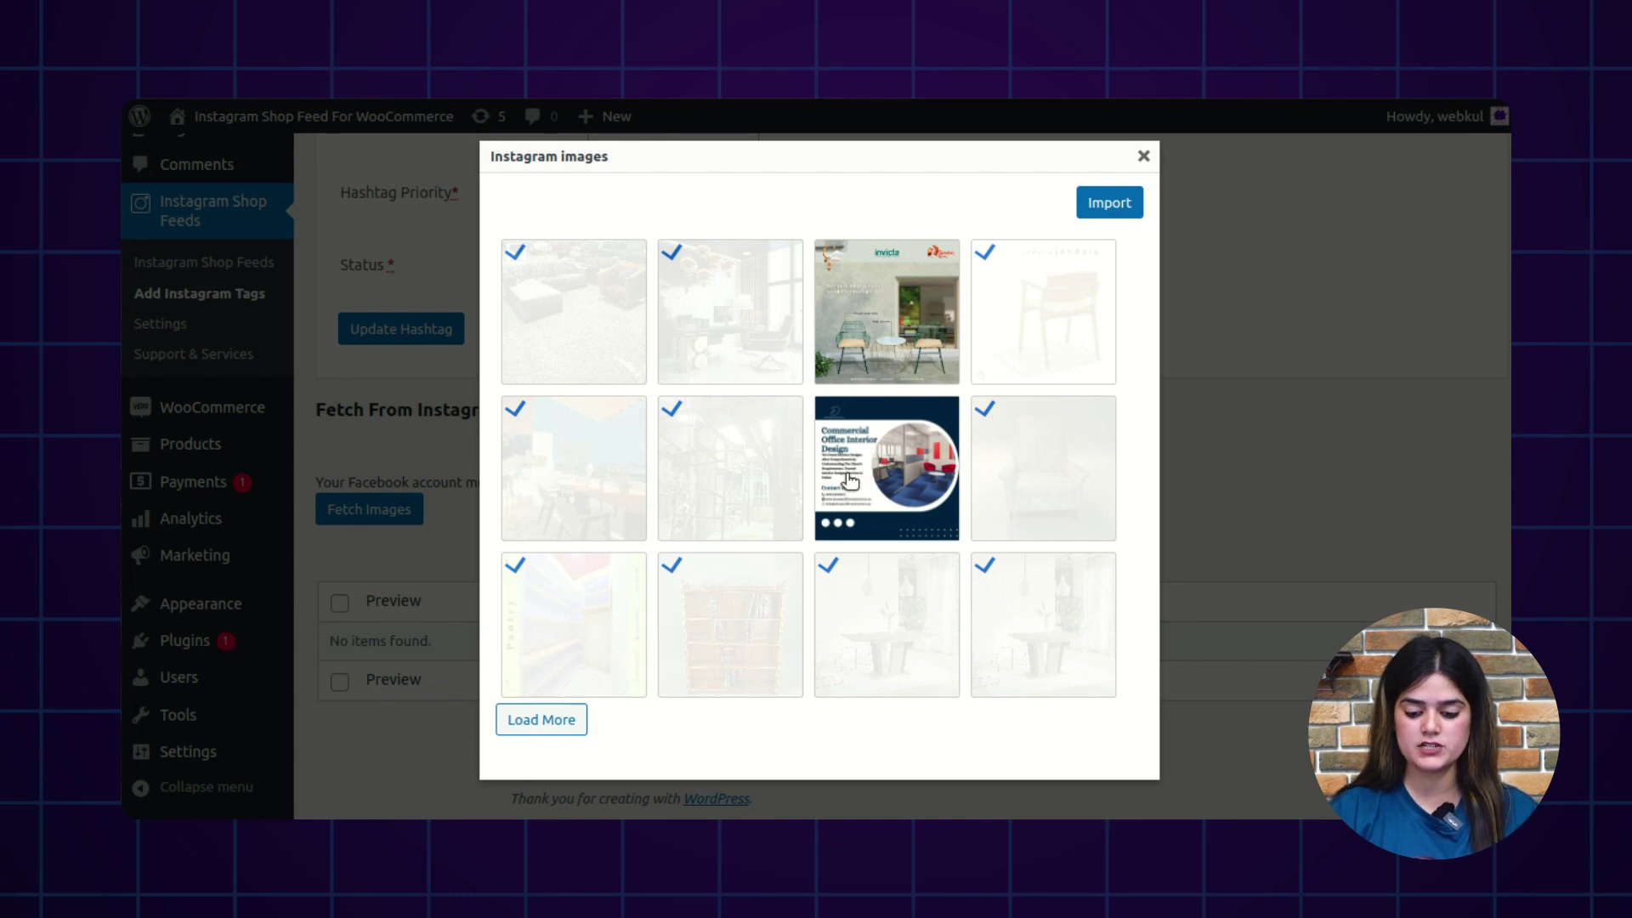
left_click(1108, 202)
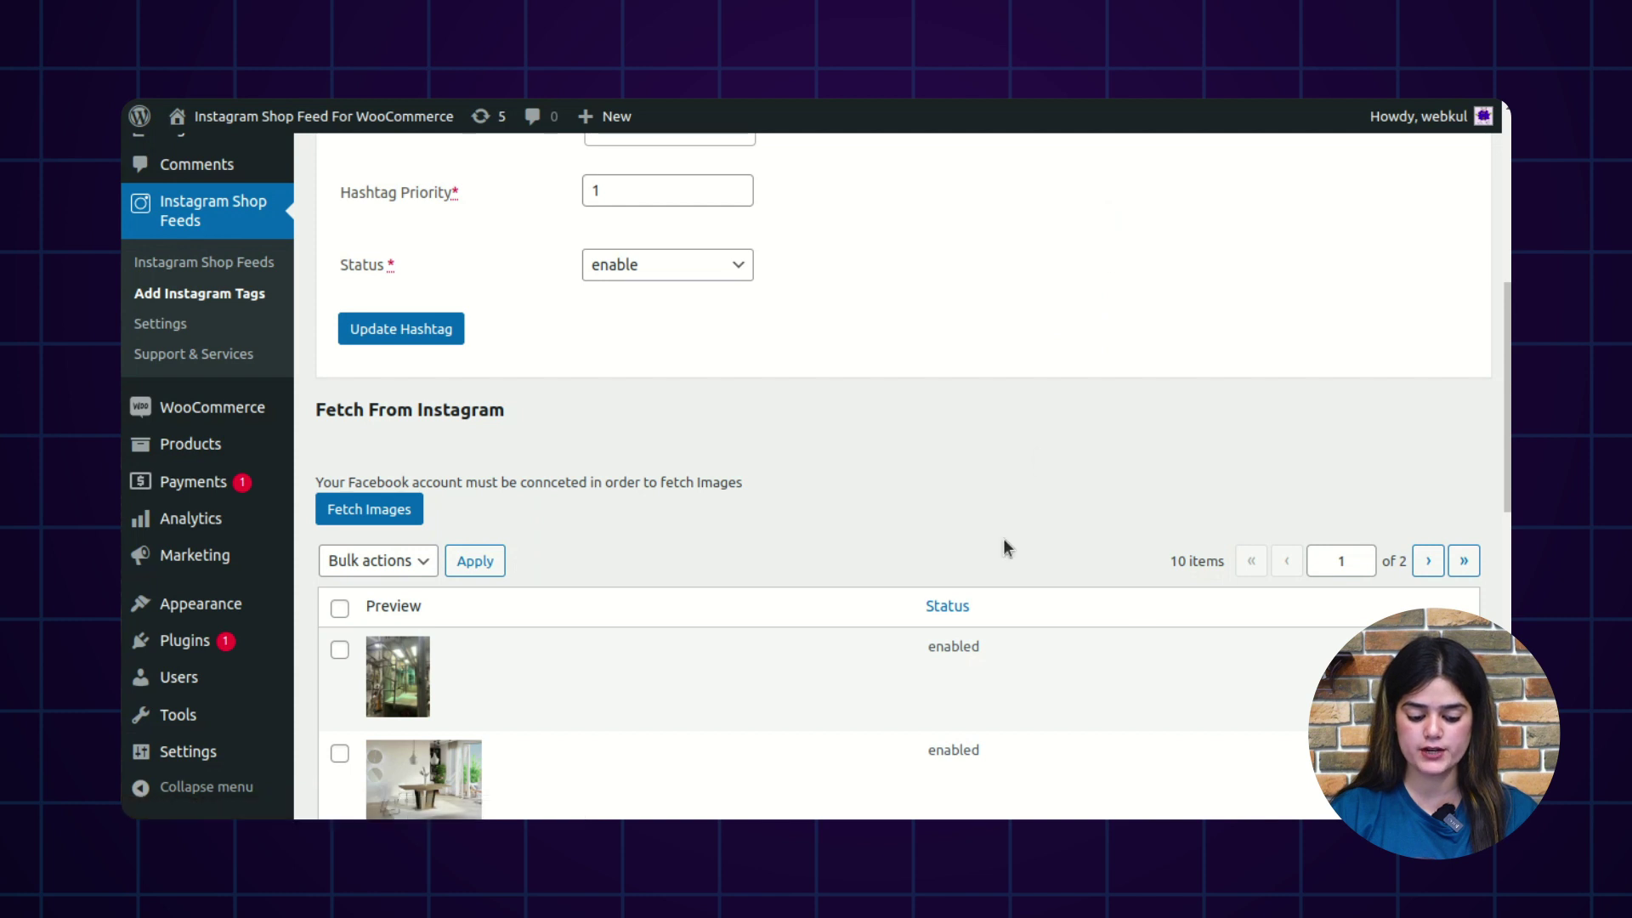
- Review the previews and status of the imported images in the #furniture tag's image list
scroll(1005, 546, "down", 10)
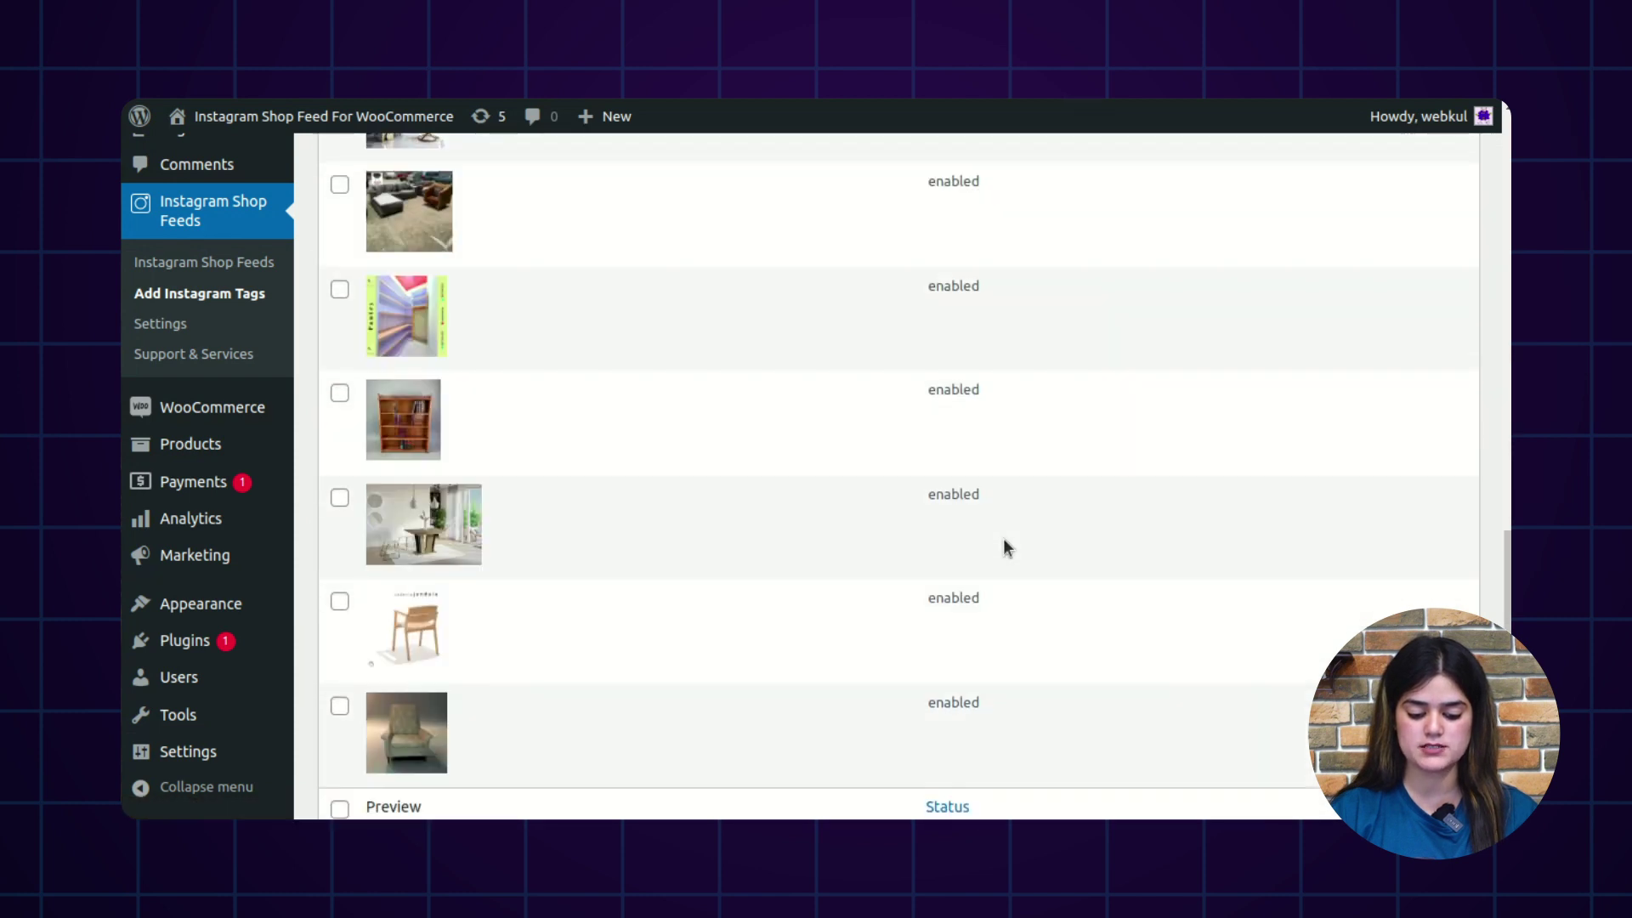
scroll(1003, 546, "down", 2)
scroll(864, 685, "up", 15)
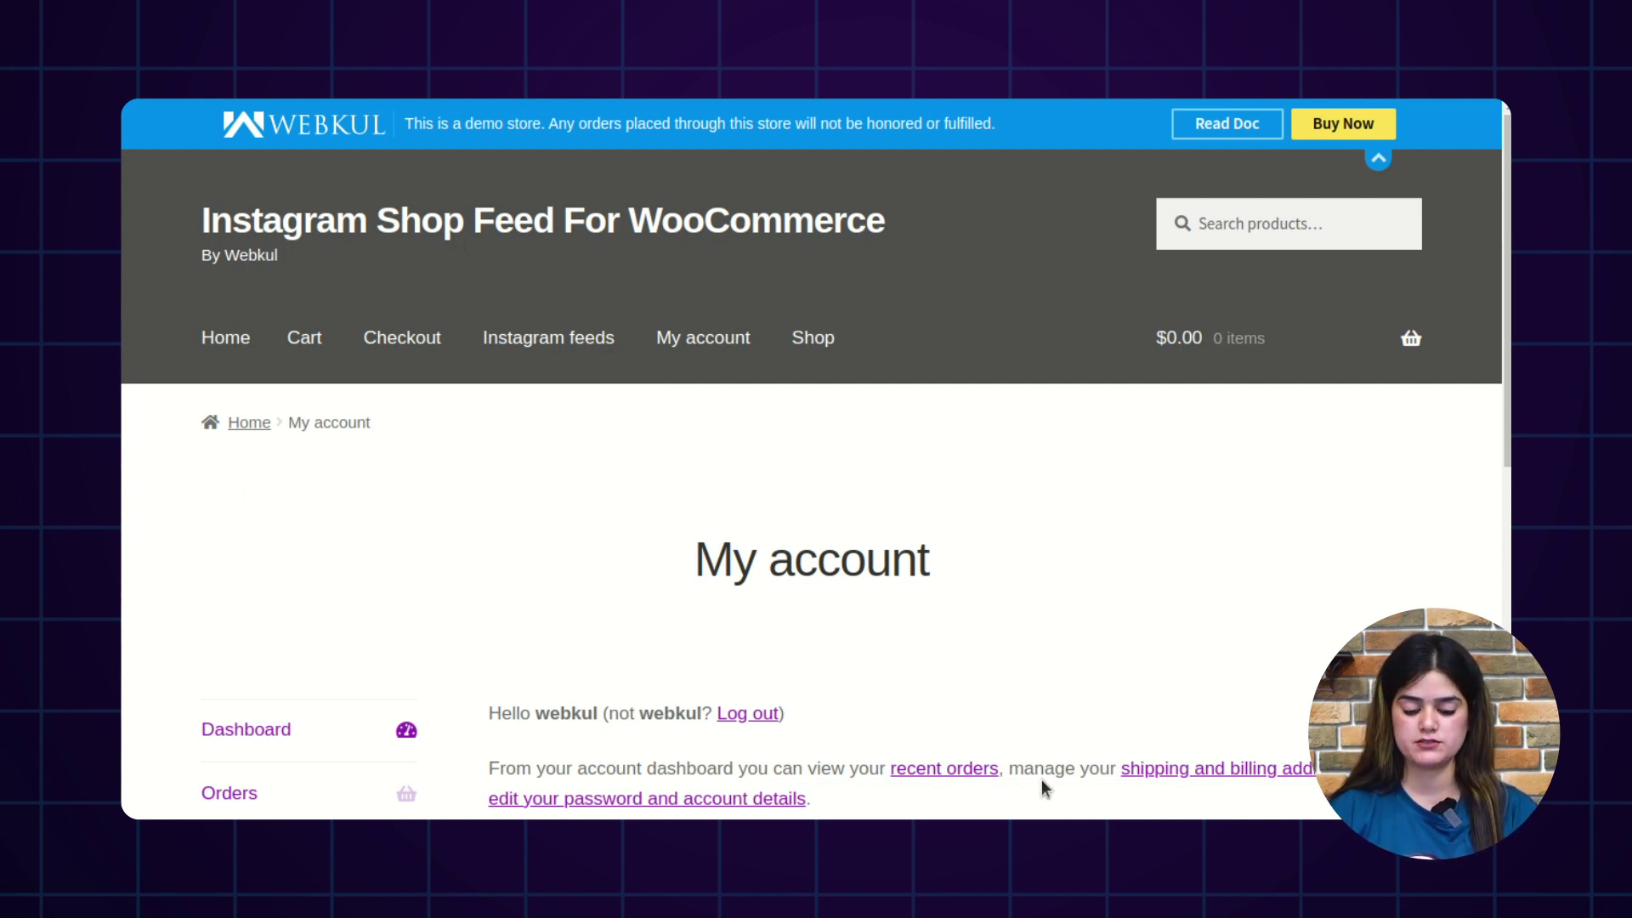
- Go to the storefront's Shop page and open the product page of the black Ninja Silhouette T-shirt
scroll(811, 510, "down", 2)
scroll(812, 510, "up", 2)
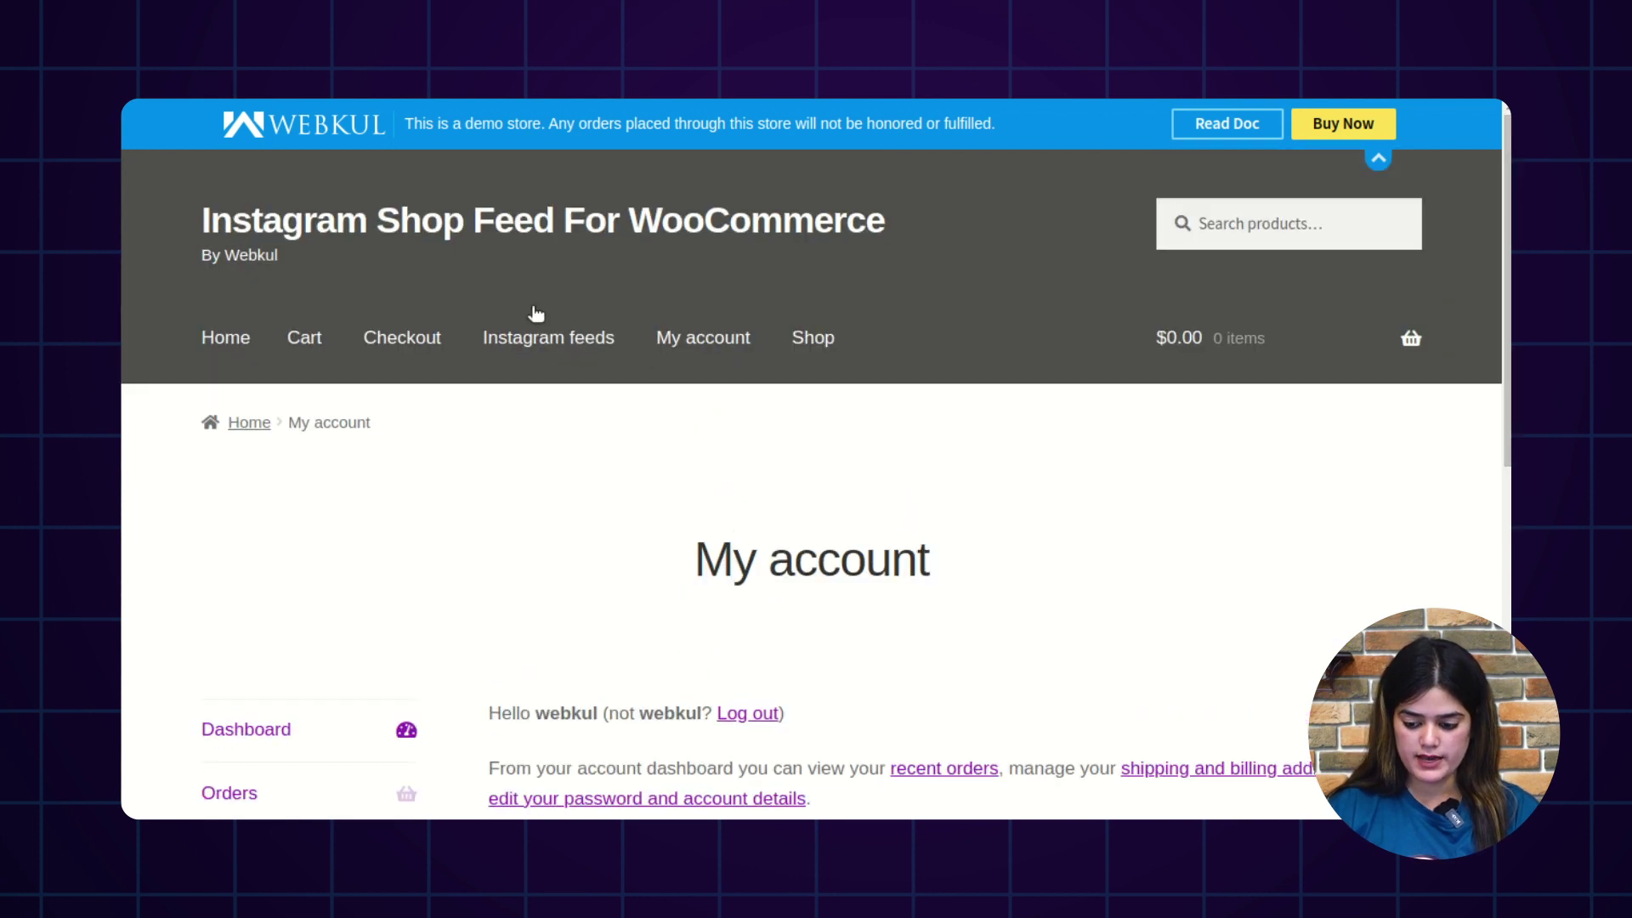
left_click(797, 340)
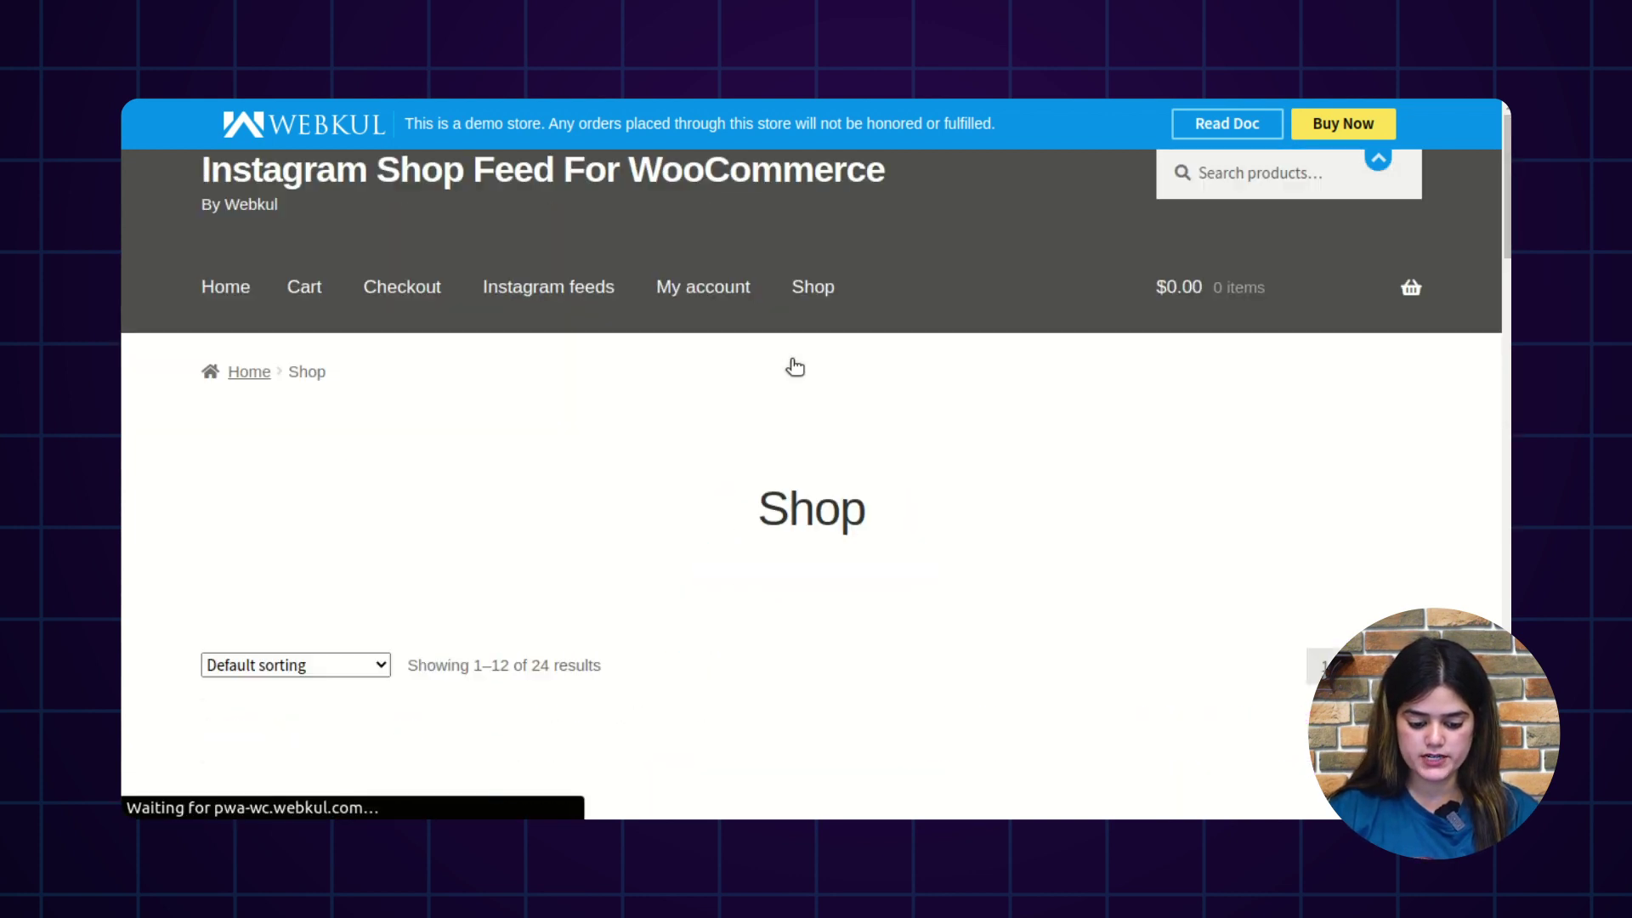
scroll(607, 605, "down", 5)
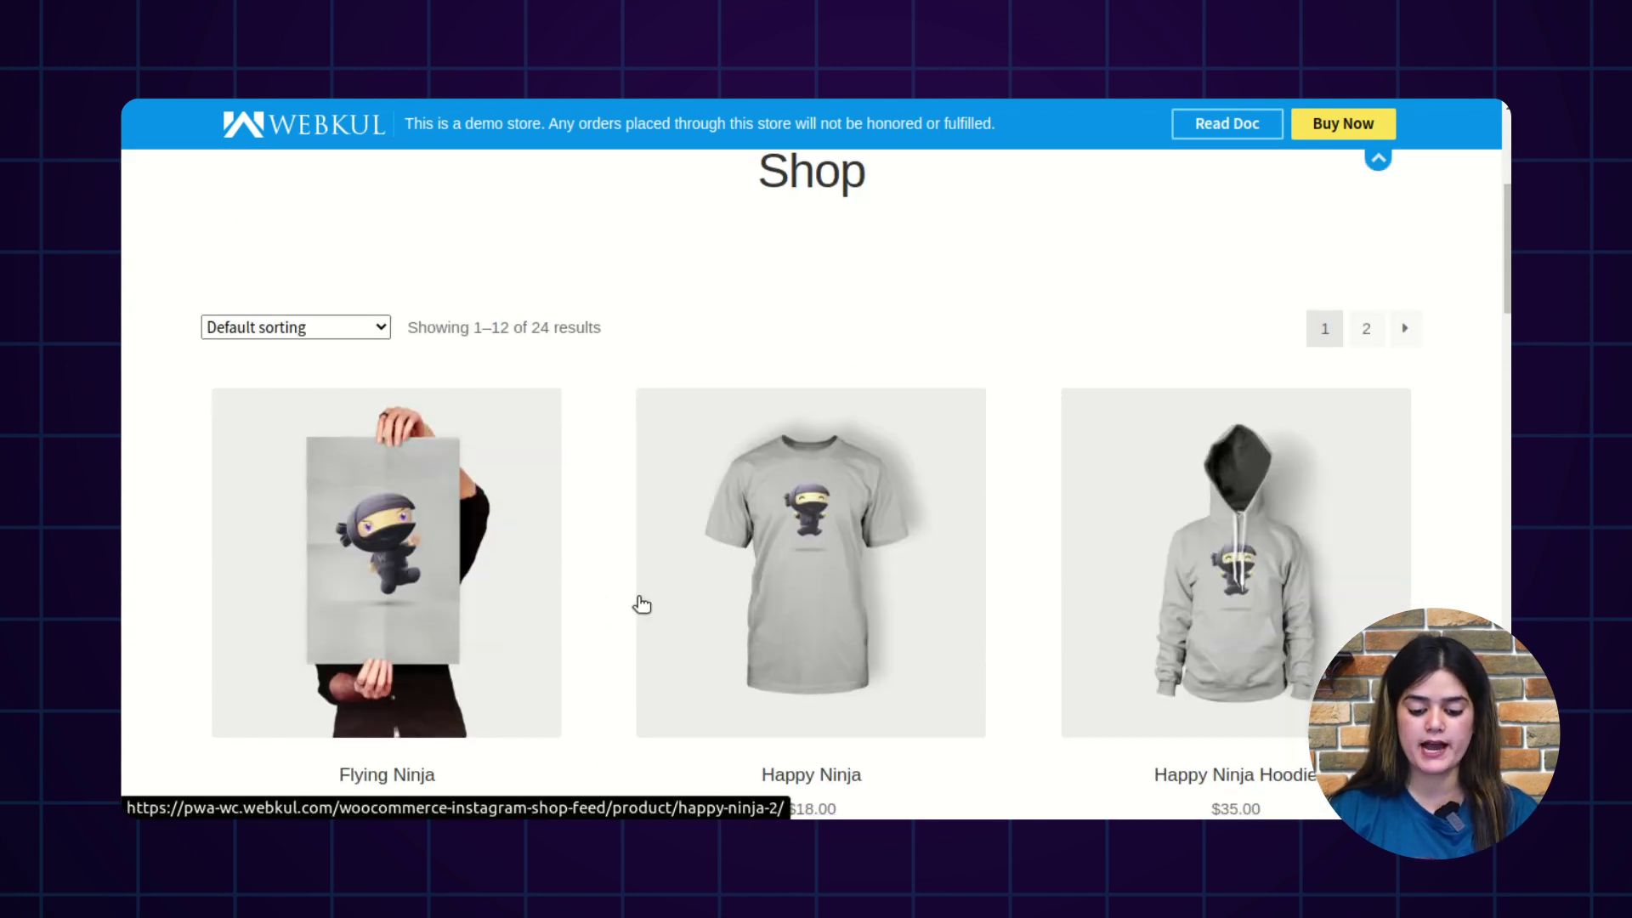
scroll(642, 604, "down", 3)
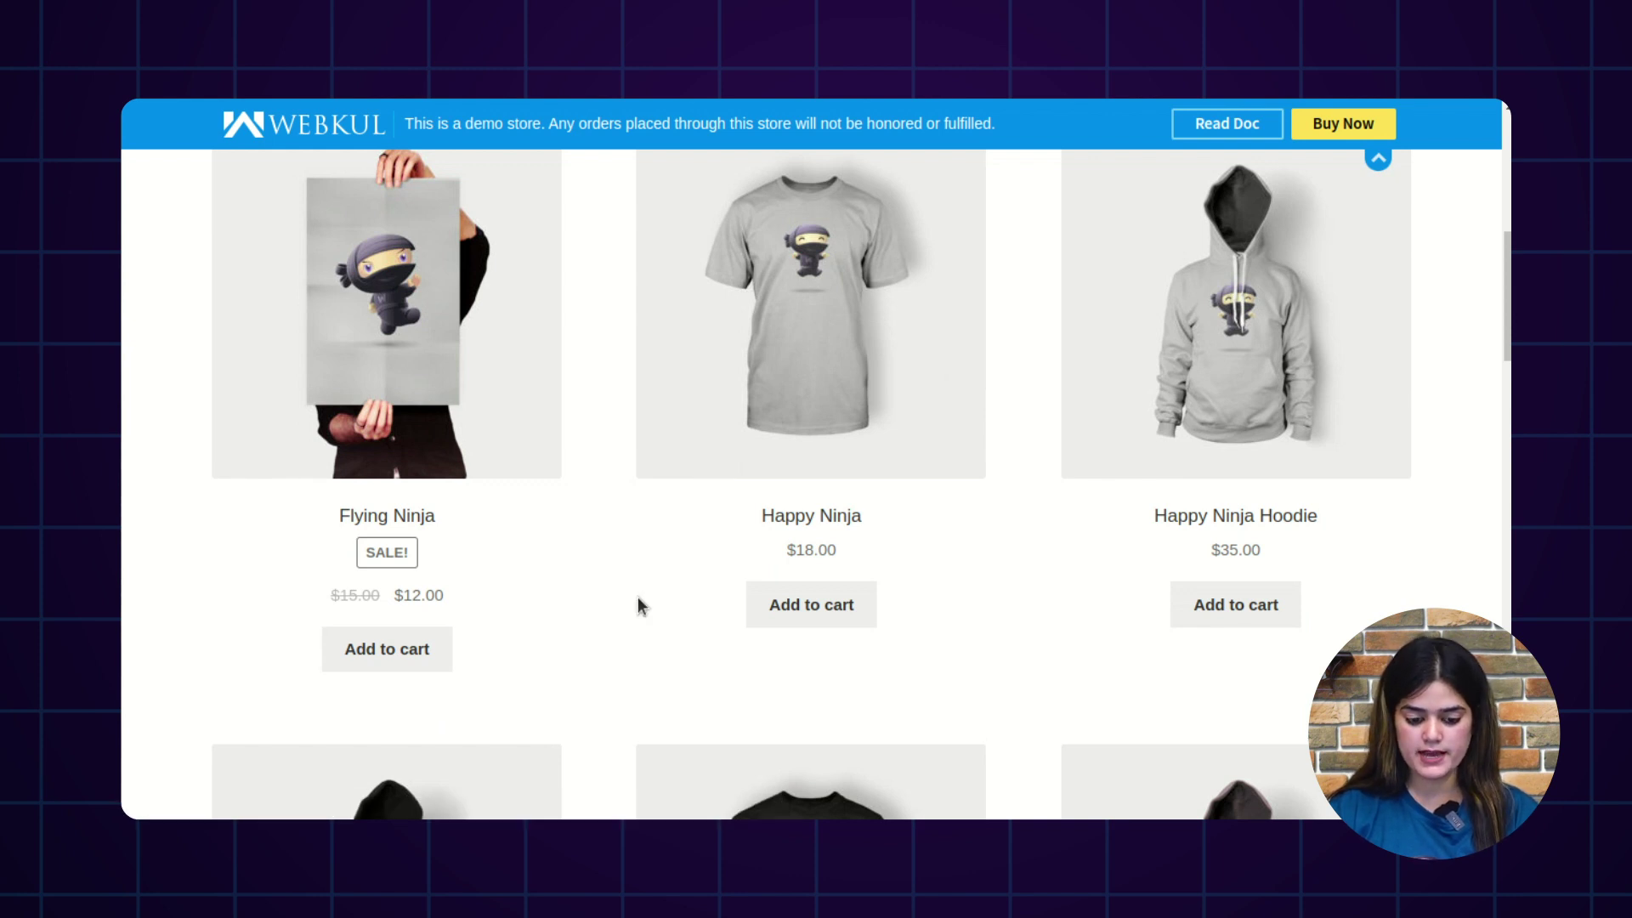
scroll(638, 597, "down", 6)
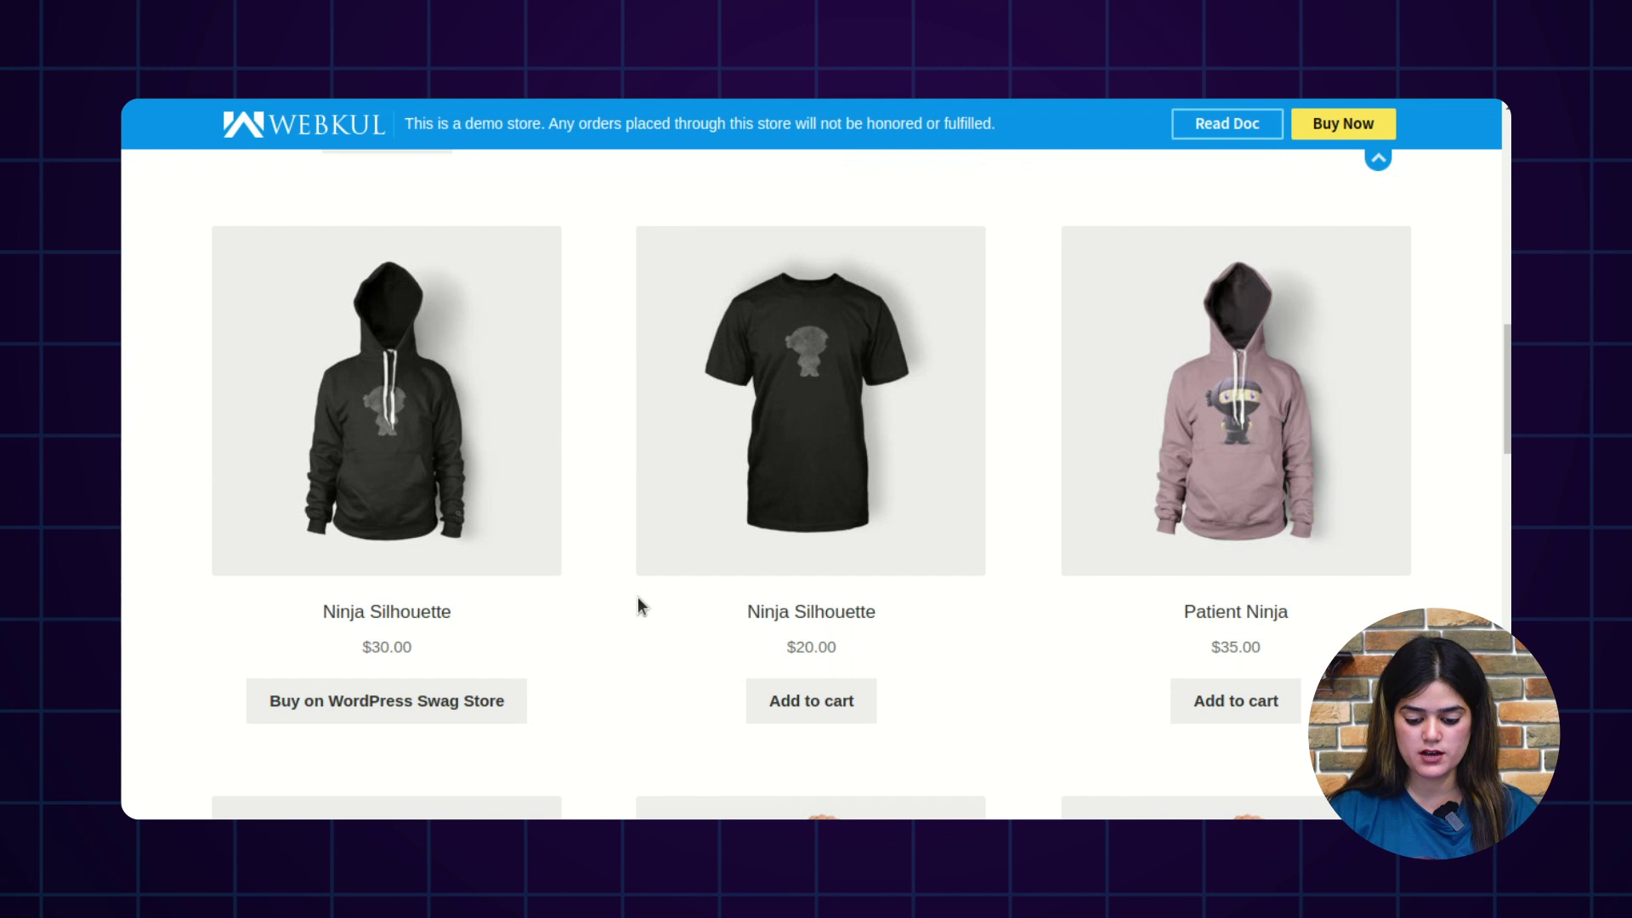
left_click(814, 527)
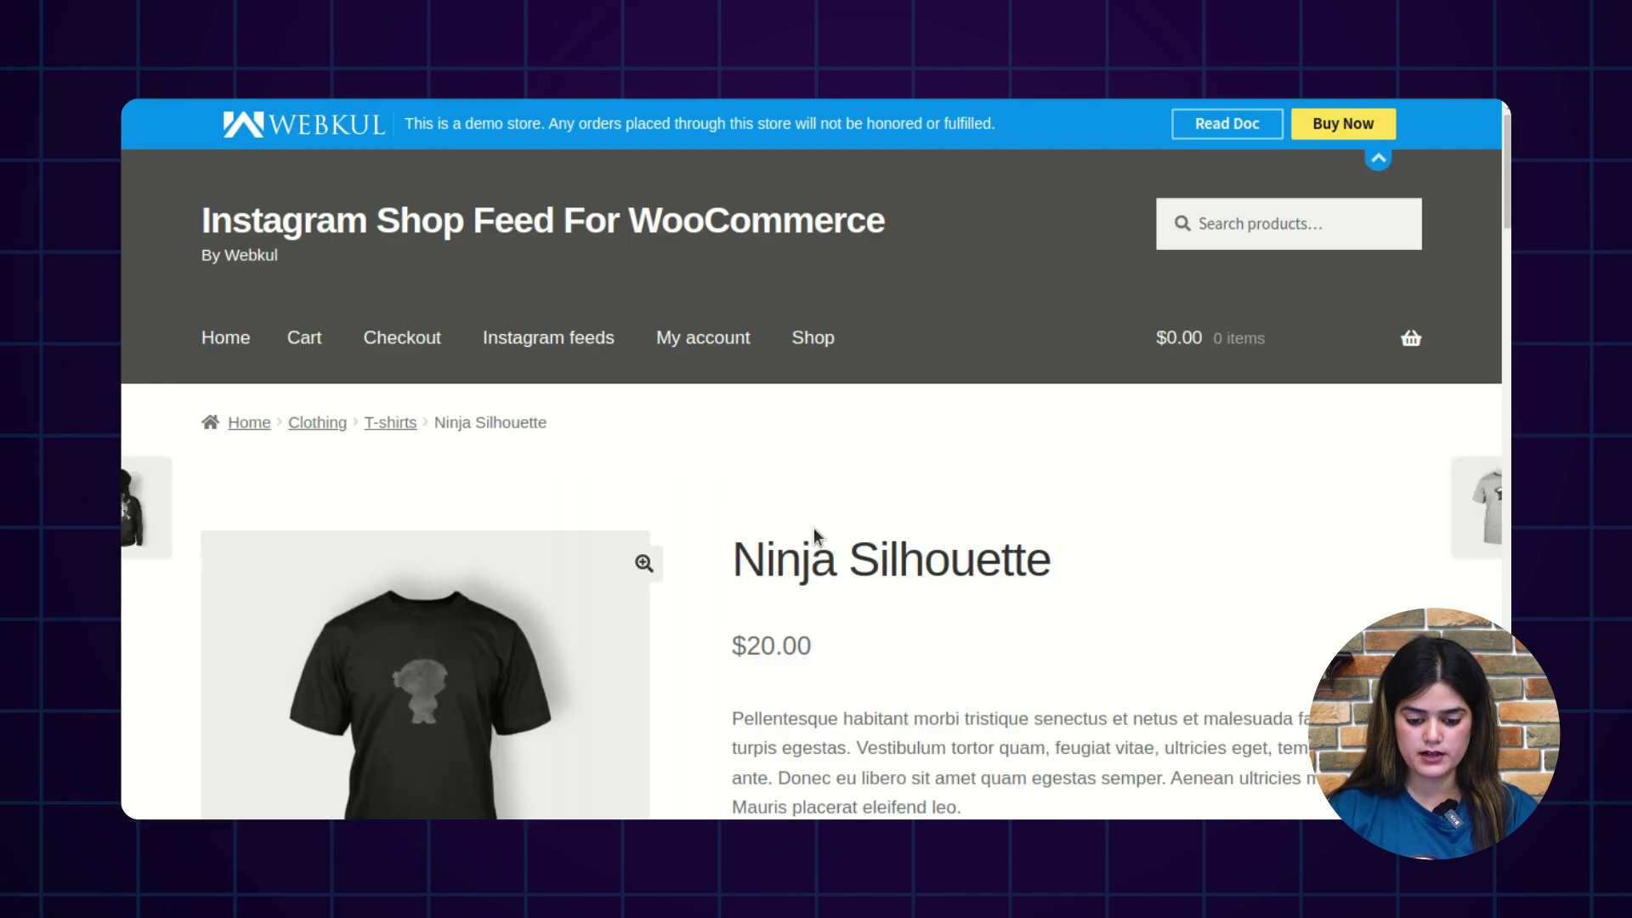
- Examine the Featured Posts of buyers from Instagram section and its #furniture images below the Ninja Silhouette product's description
scroll(813, 528, "down", 6)
scroll(812, 527, "down", 7)
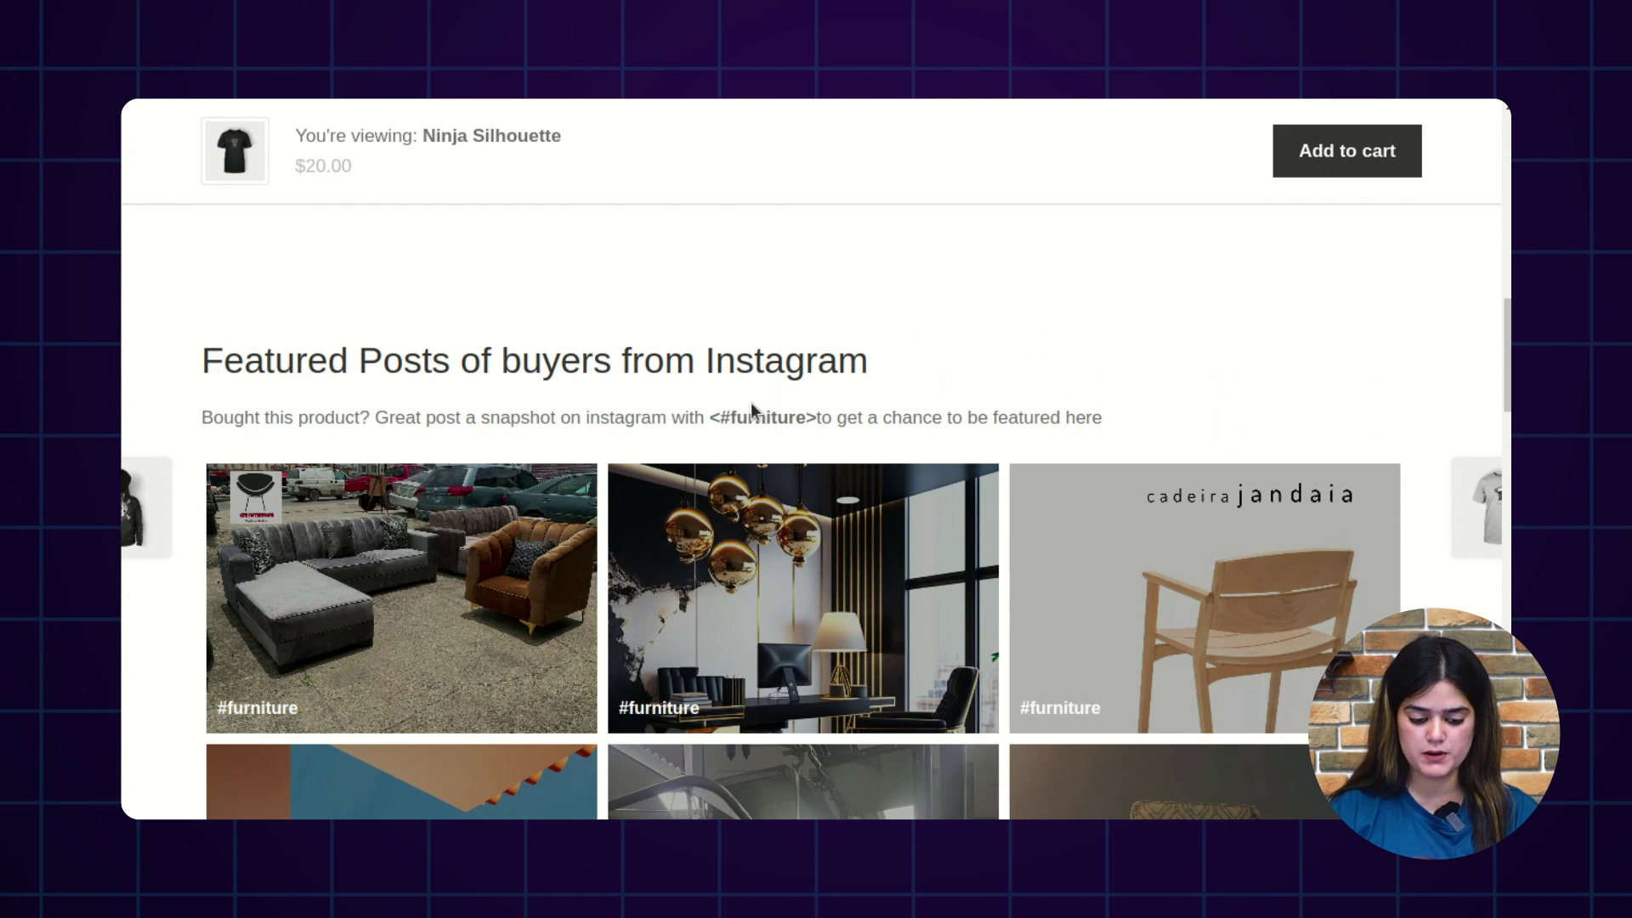
scroll(1101, 553, "up", 10)
scroll(1101, 553, "down", 2)
scroll(1497, 502, "down", 3)
scroll(1498, 502, "up", 4)
scroll(1497, 501, "down", 15)
scroll(1497, 501, "down", 1)
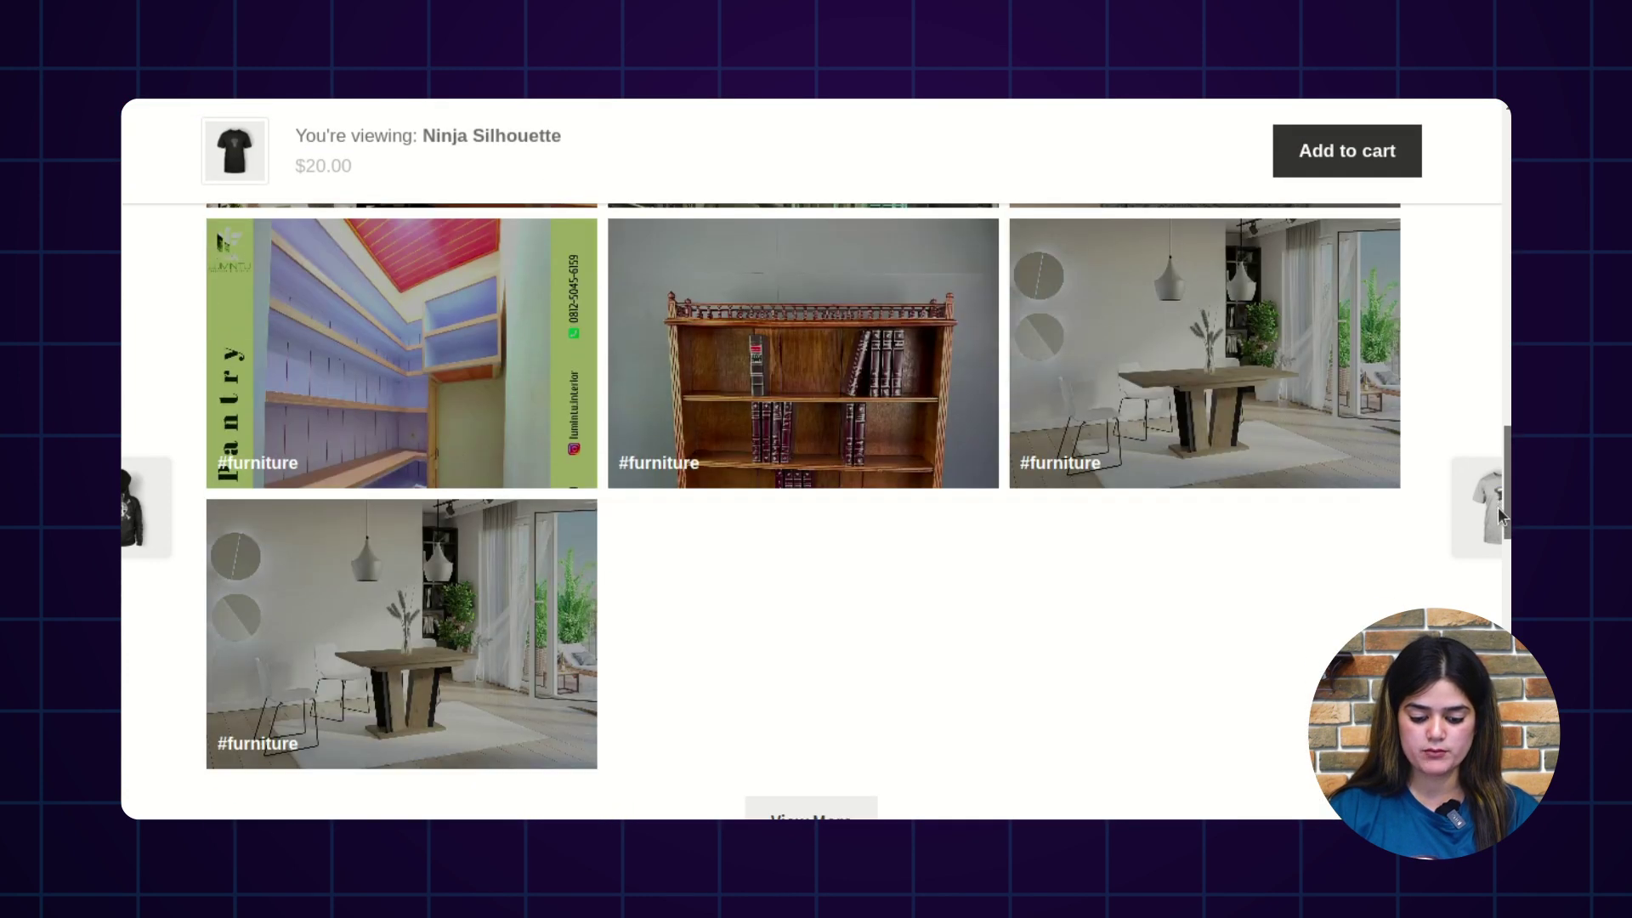
scroll(1497, 506, "up", 9)
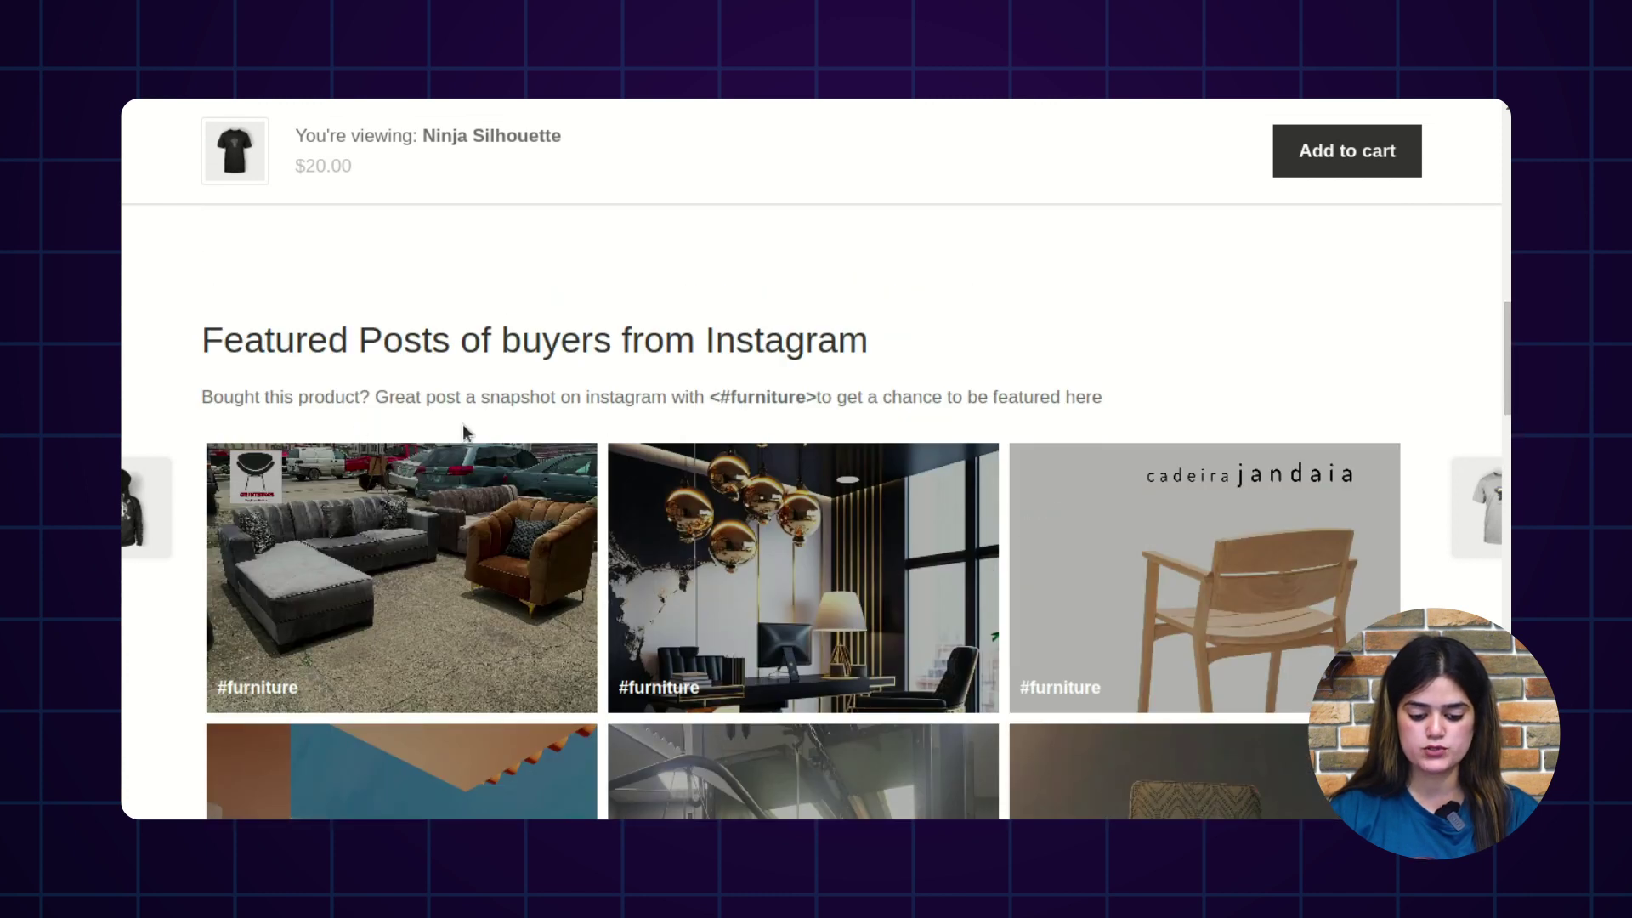
scroll(751, 568, "down", 6)
scroll(751, 568, "up", 3)
scroll(752, 567, "up", 15)
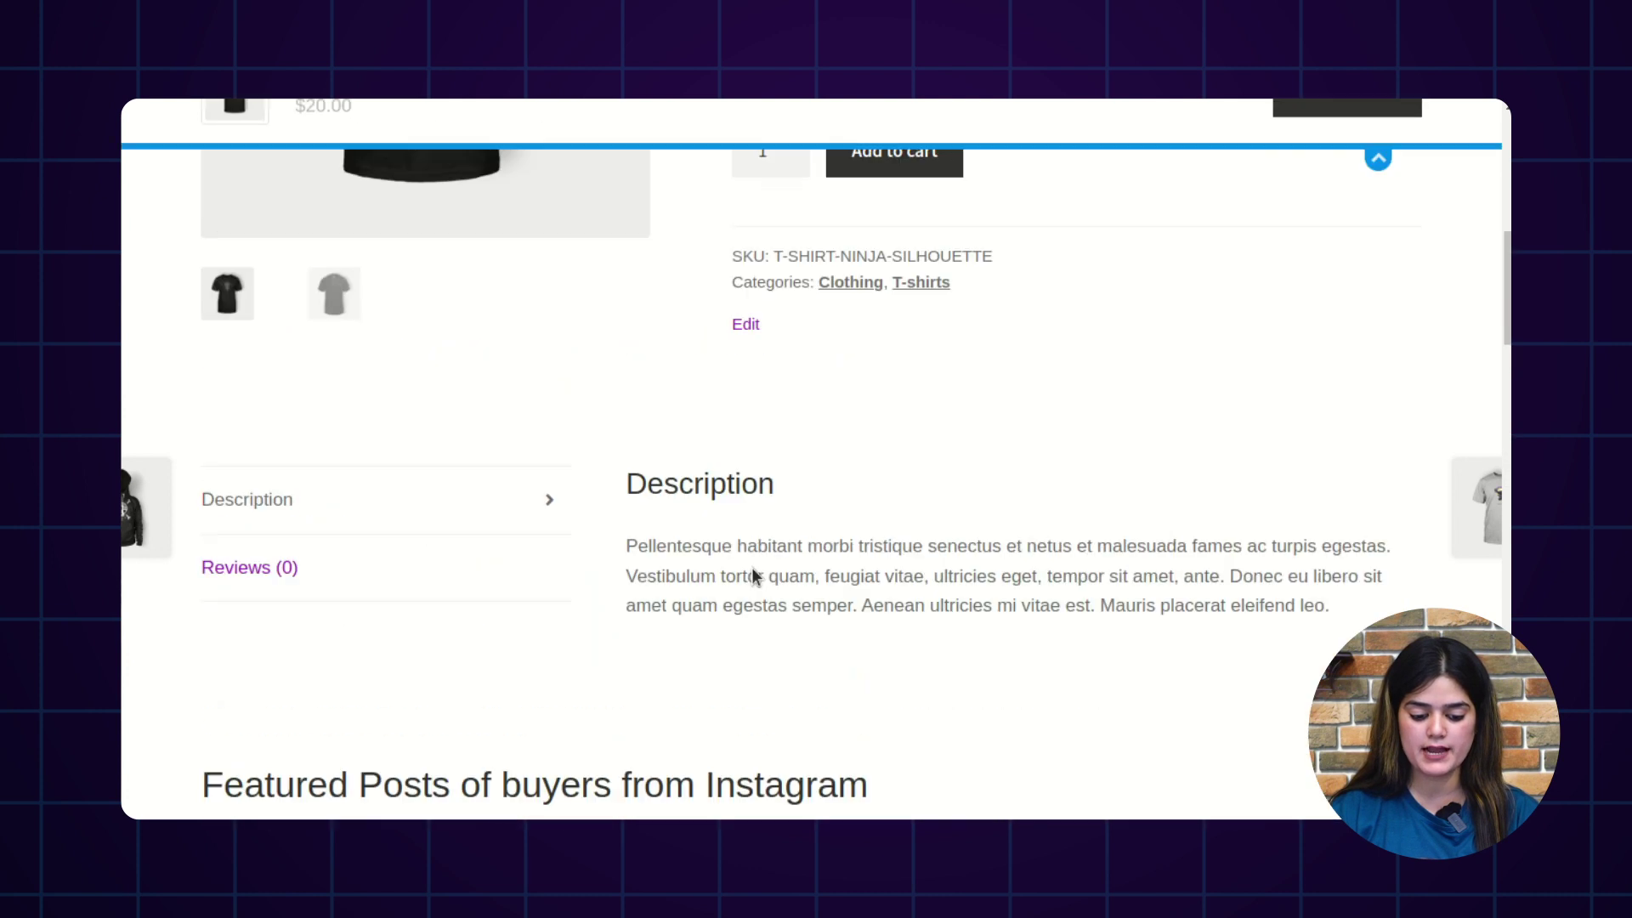
scroll(751, 568, "down", 6)
scroll(752, 568, "down", 5)
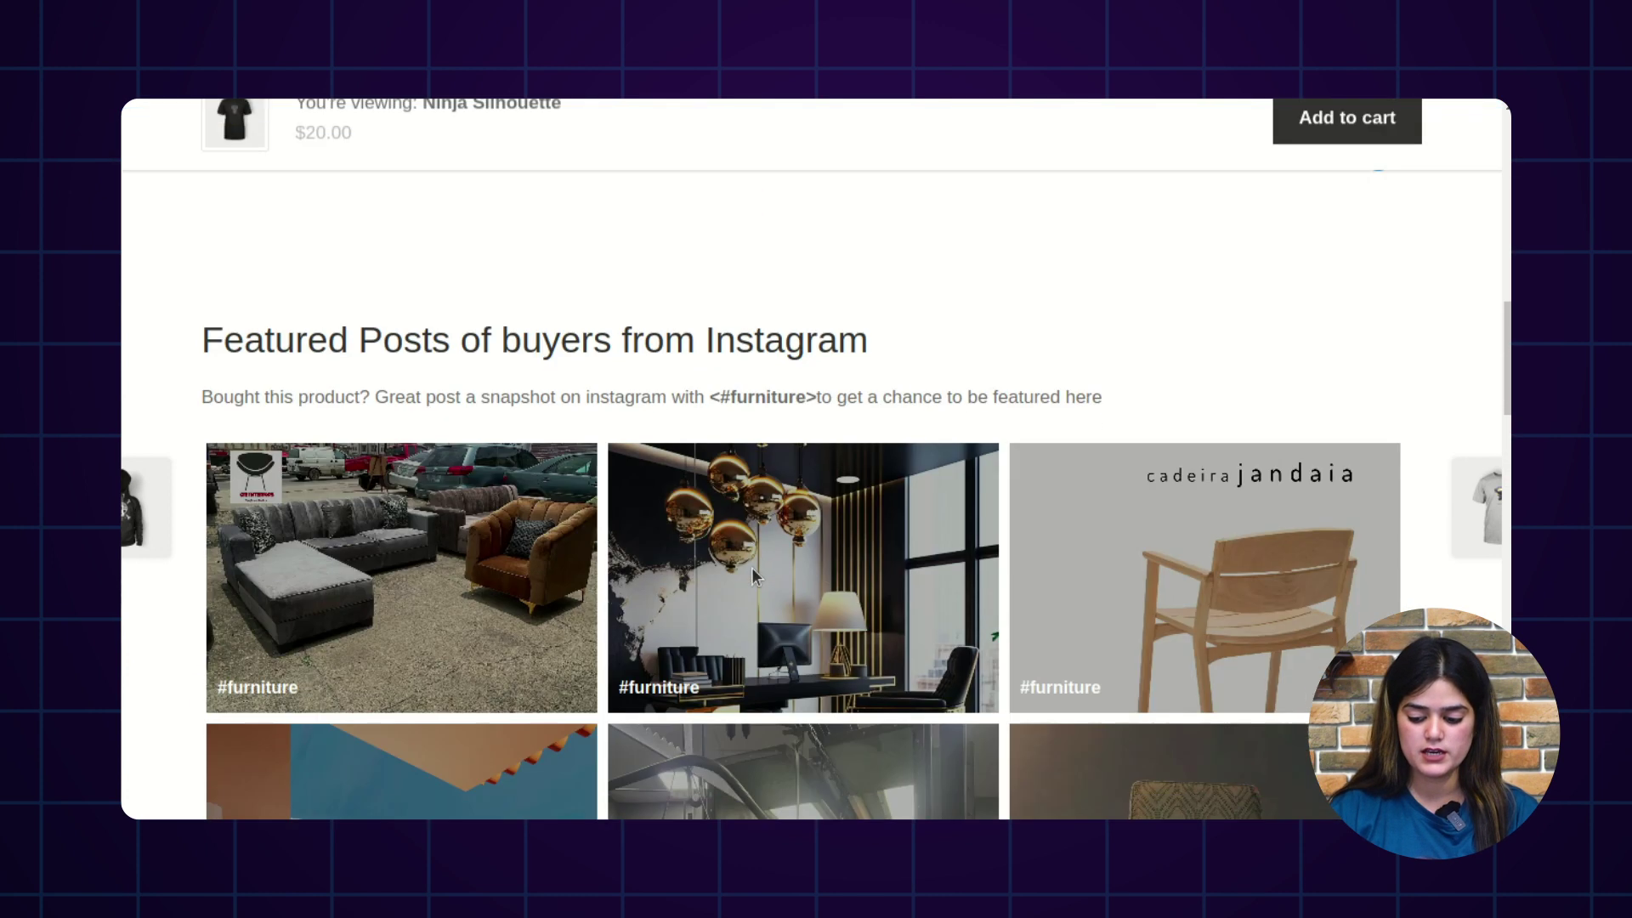